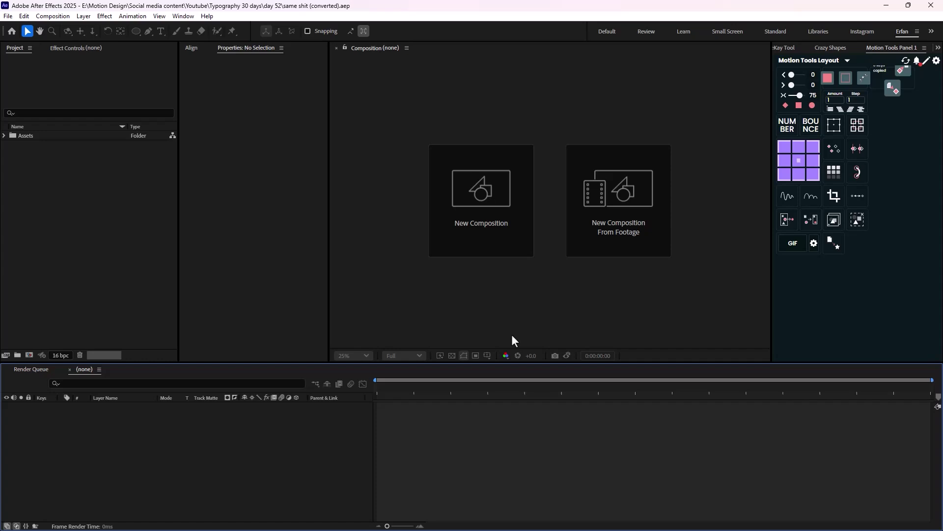
# Step: Create a new comp named 'Text Animation' with width and height of 1920 px
pyautogui.click(483, 232)
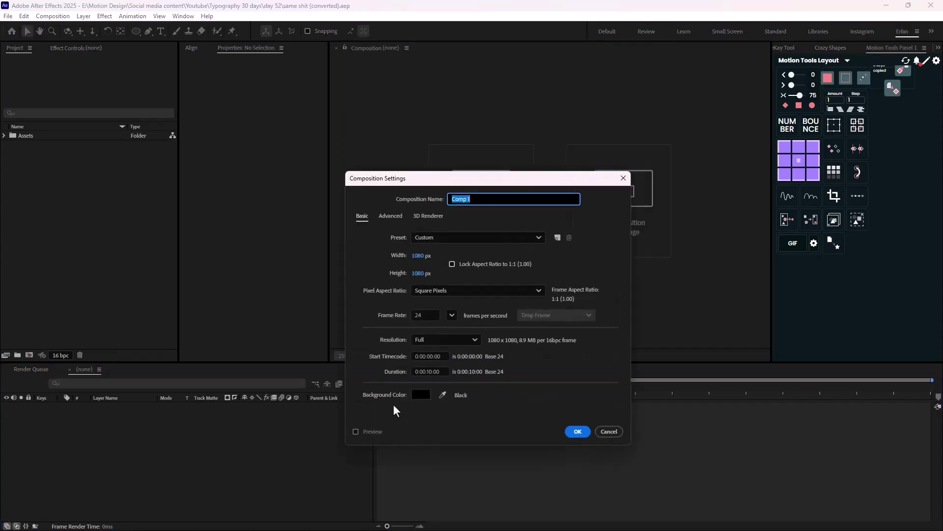
pyautogui.write('Text Animation')
pyautogui.click(422, 254)
pyautogui.write('1920')
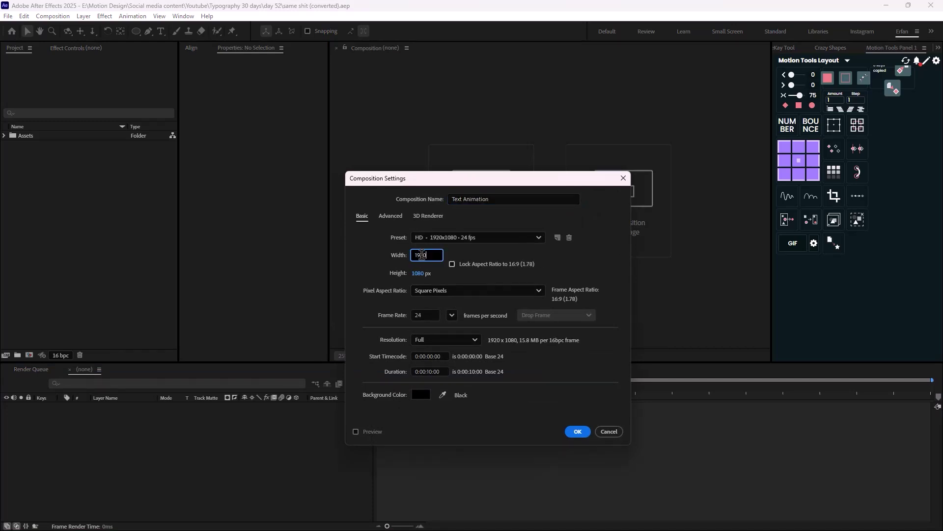
pyautogui.press('Tab')
pyautogui.write('1920')
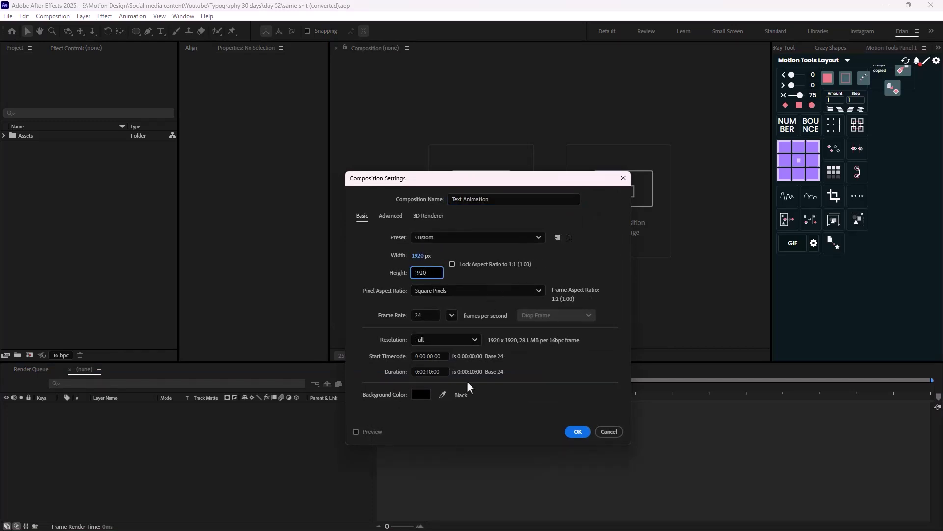
pyautogui.click(569, 431)
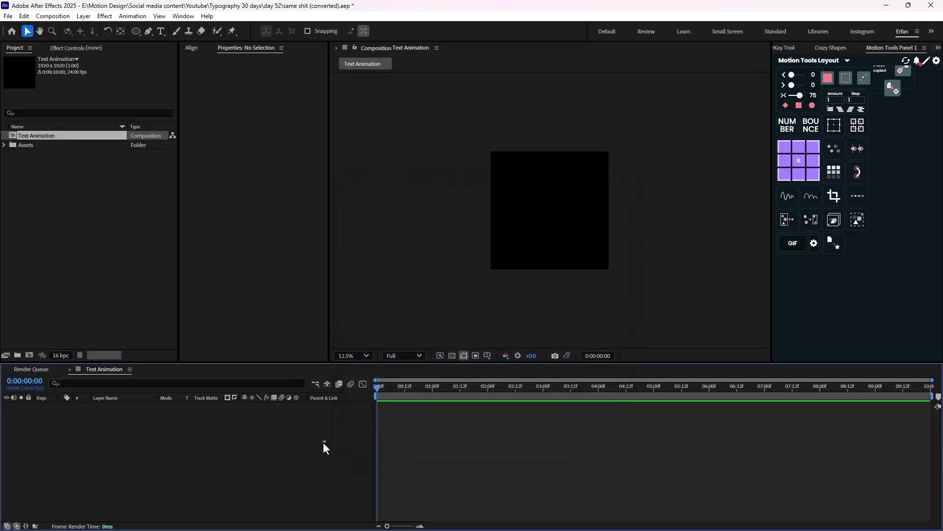
# Step: Type a SAME text layer, then resize and stretch it vertically to fill the comp
pyautogui.click(160, 31)
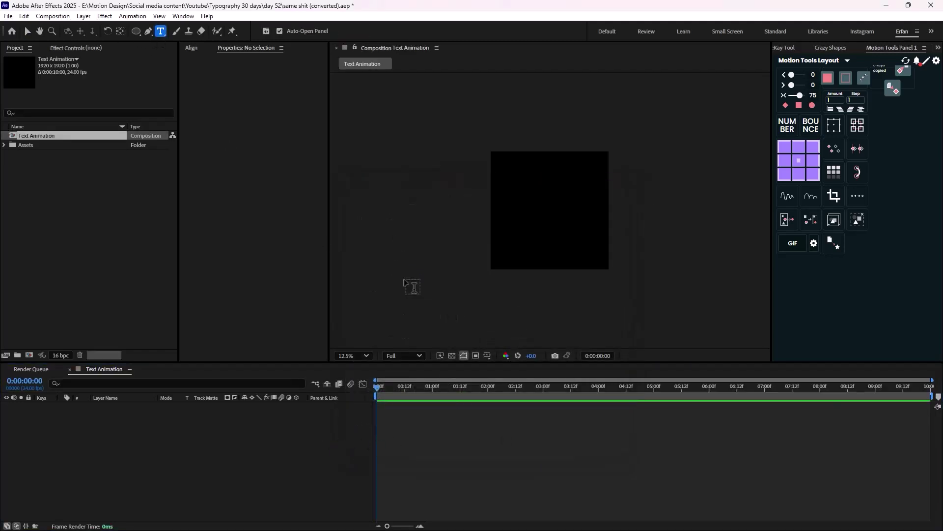
pyautogui.click(552, 196)
pyautogui.write('SAME')
pyautogui.press('Escape')
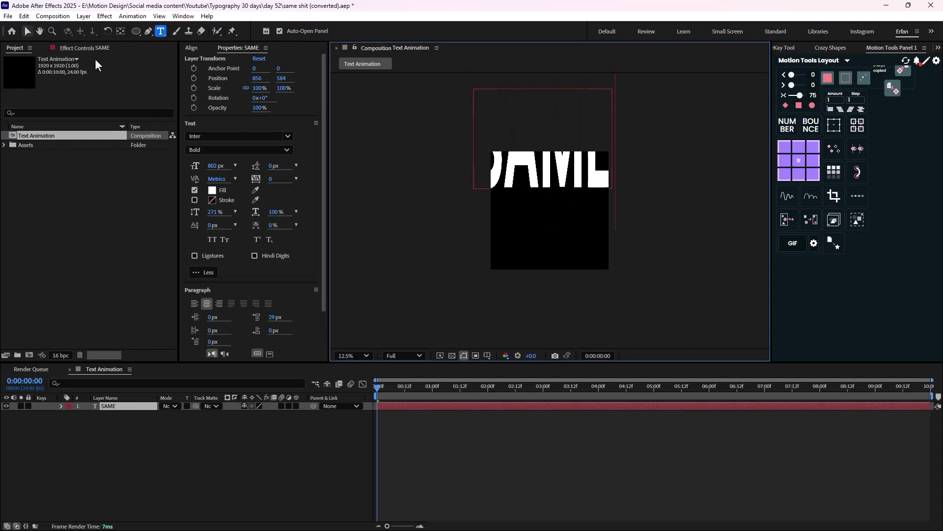
pyautogui.press('v')
pyautogui.moveTo(544, 182); pyautogui.dragTo(550, 217)
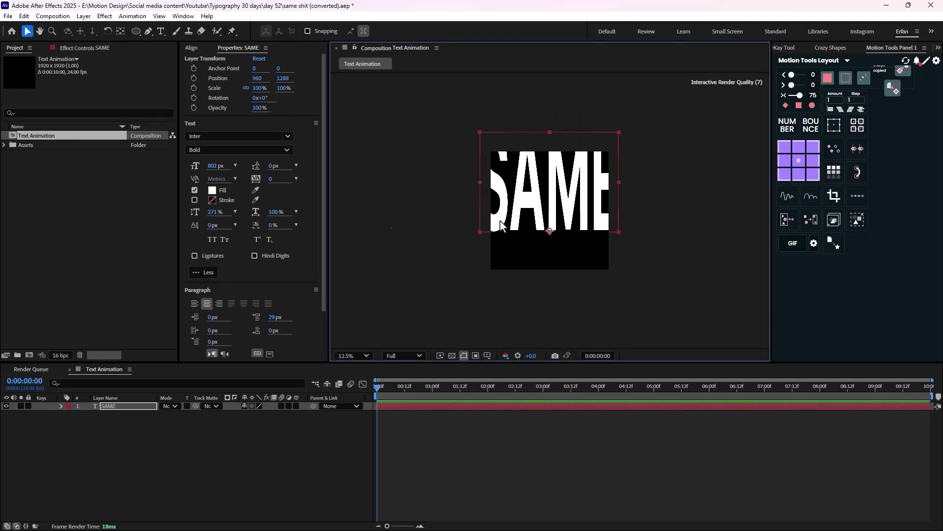
pyautogui.moveTo(212, 165); pyautogui.dragTo(154, 194)
pyautogui.moveTo(543, 222); pyautogui.dragTo(544, 238)
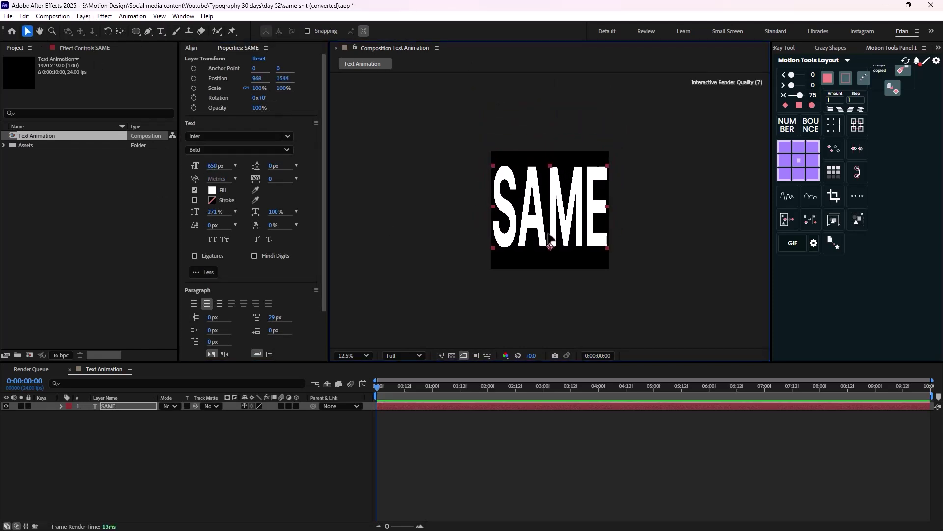
pyautogui.moveTo(214, 212); pyautogui.dragTo(241, 214)
pyautogui.click(197, 467)
# Step: Lock the SAME layer and add a second text layer reading SHIT
pyautogui.click(161, 31)
pyautogui.click(561, 258)
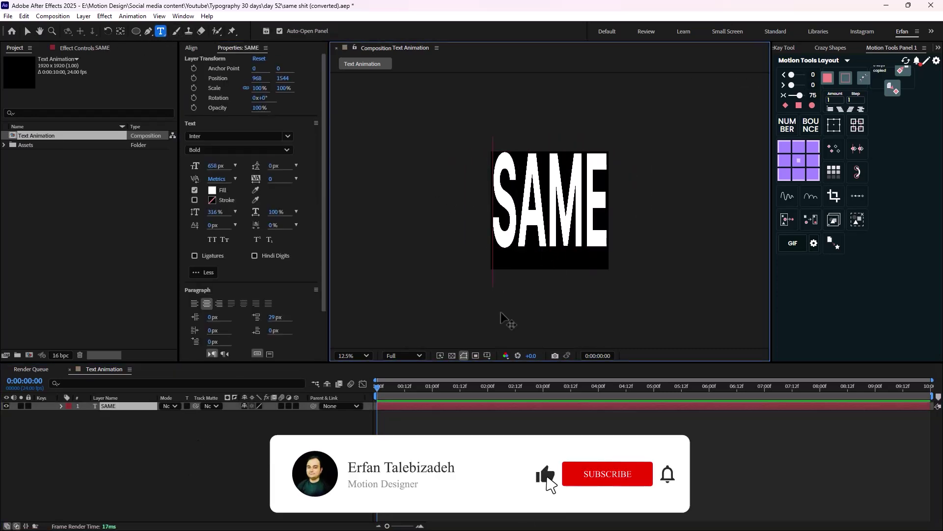
pyautogui.click(55, 417)
pyautogui.click(28, 406)
pyautogui.click(547, 264)
pyautogui.write('SHIT')
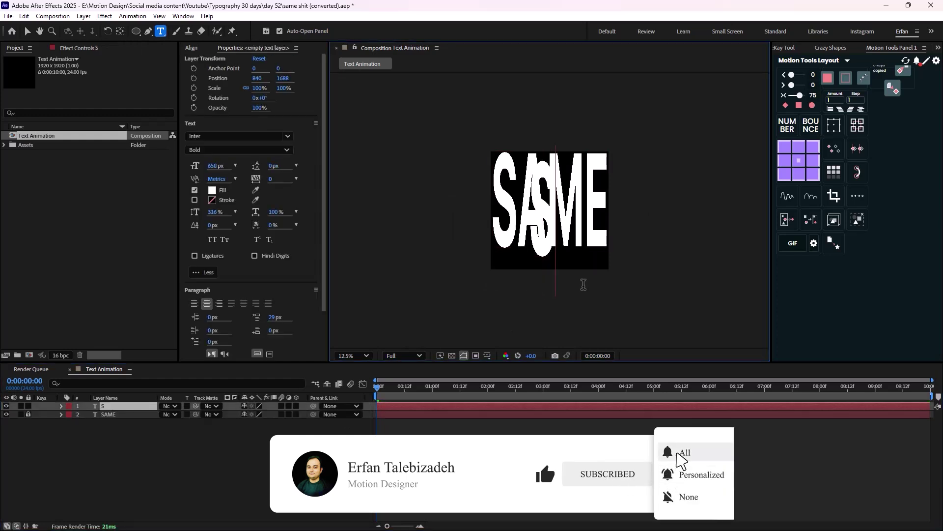
pyautogui.click(27, 33)
# Step: Shrink SHIT at 100% vertical scale, centre it under SAME, and unlock SAME
pyautogui.moveTo(215, 166); pyautogui.dragTo(47, 230)
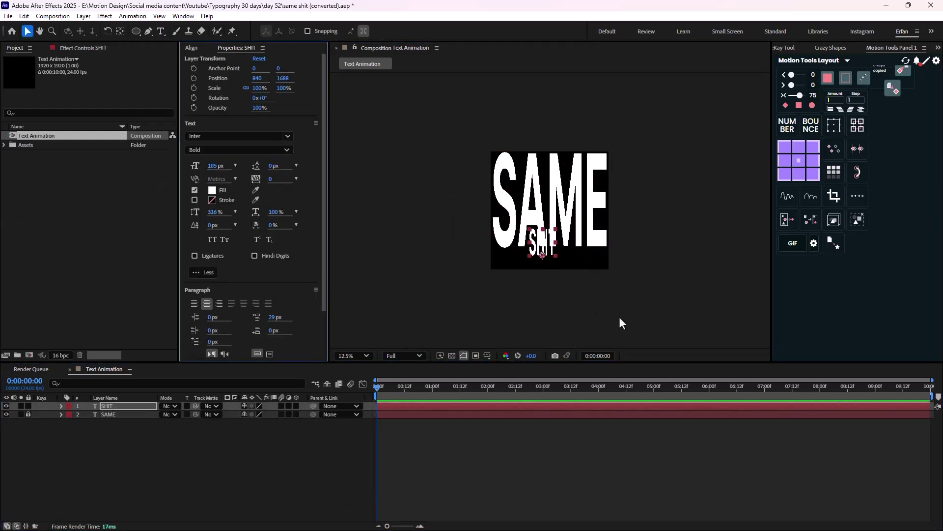
pyautogui.press('.')
pyautogui.click(218, 211)
pyautogui.write('100')
pyautogui.press('Return')
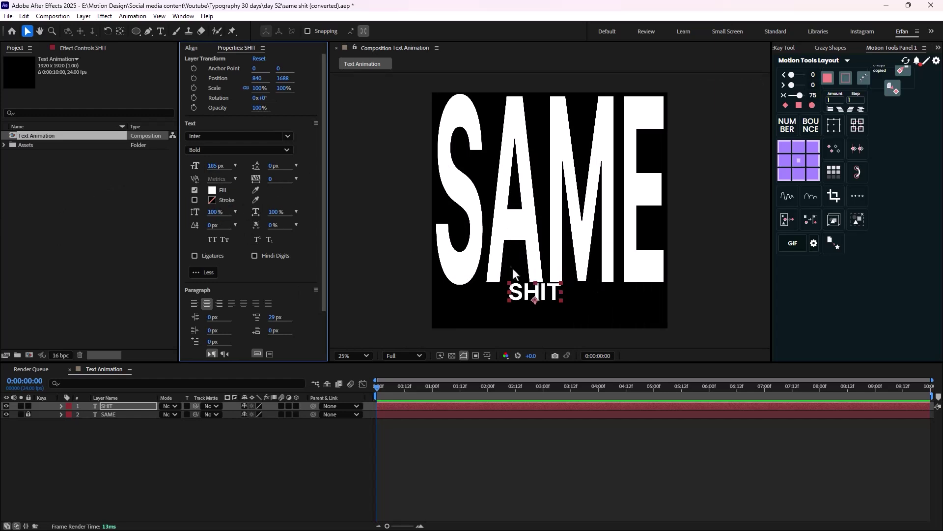
pyautogui.click(547, 314)
pyautogui.moveTo(545, 301); pyautogui.dragTo(560, 320)
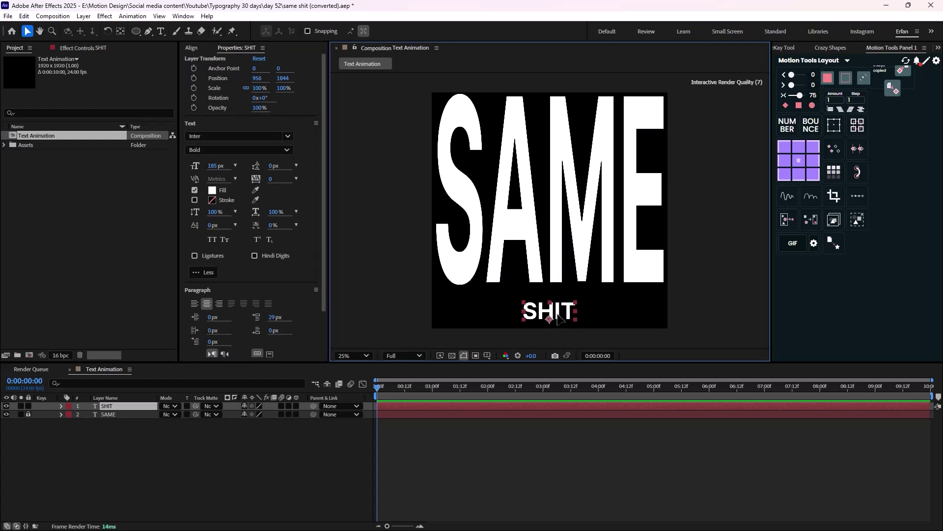
pyautogui.click(117, 406)
pyautogui.click(28, 414)
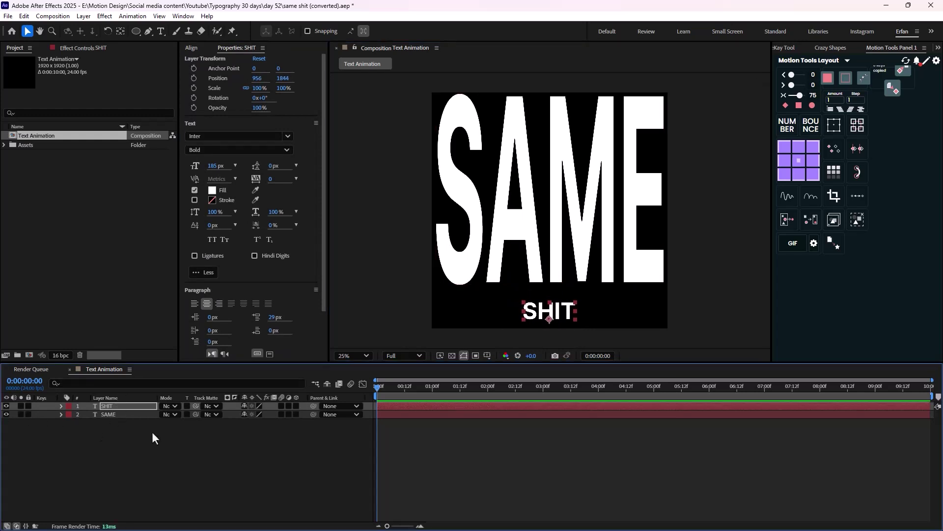
# Step: Nudge the SAME layer slightly lower in the comp
pyautogui.click(120, 414)
pyautogui.moveTo(524, 253); pyautogui.dragTo(534, 267)
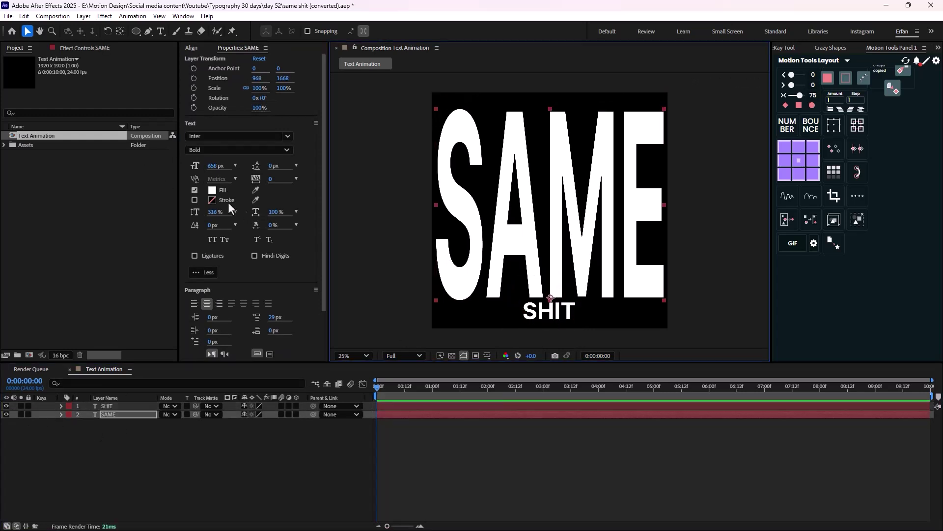
pyautogui.moveTo(216, 211); pyautogui.dragTo(233, 212)
# Step: Duplicate SHIT and SAME, reorder the copies, and label them Yellow
pyautogui.moveTo(169, 443); pyautogui.dragTo(101, 396)
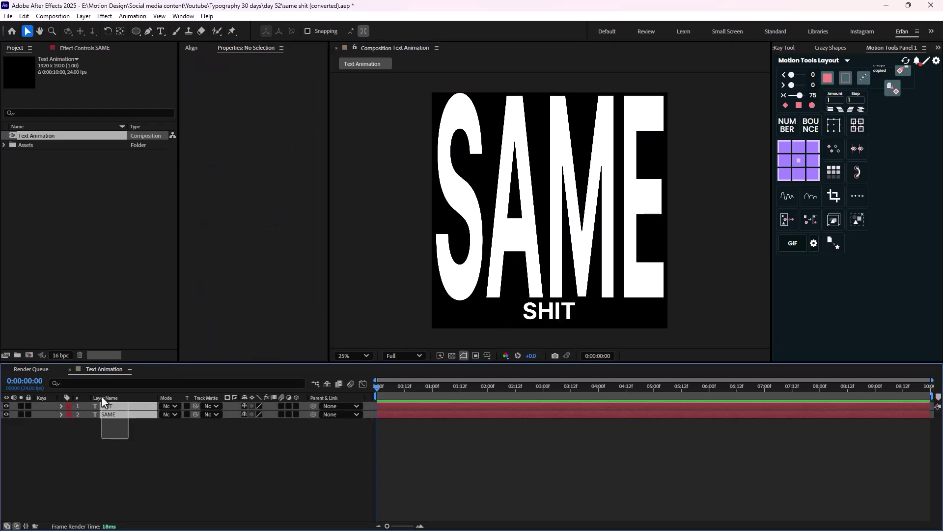
pyautogui.hotkey('ctrl', 'd')
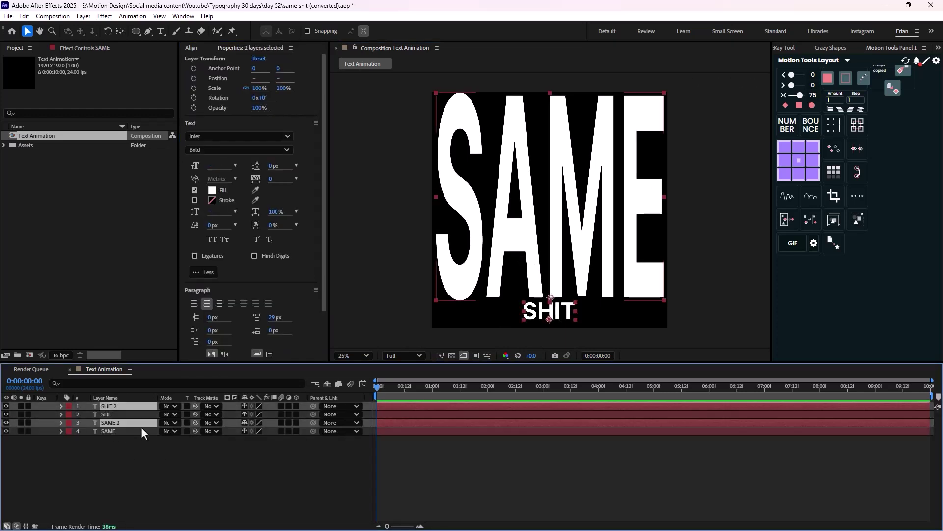
pyautogui.hotkey('ctrl', 'shift', ']')
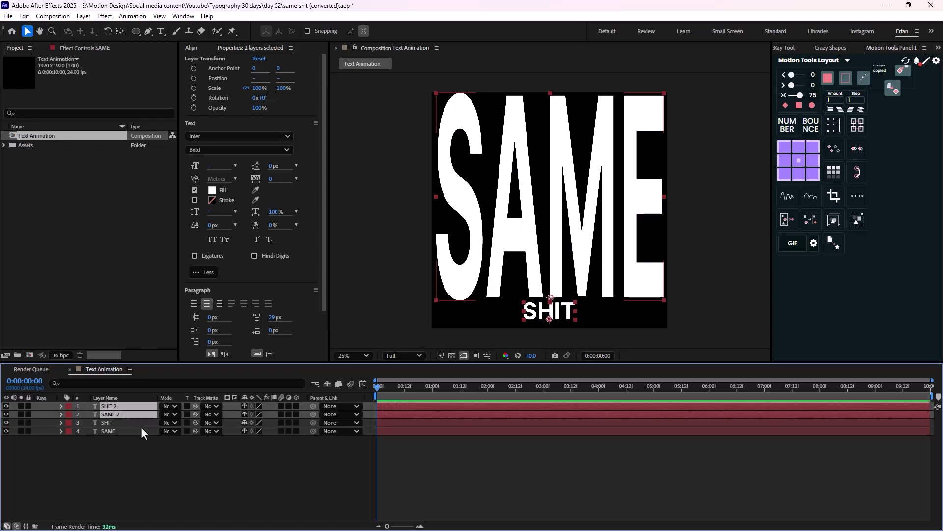
pyautogui.click(72, 412)
pyautogui.click(100, 250)
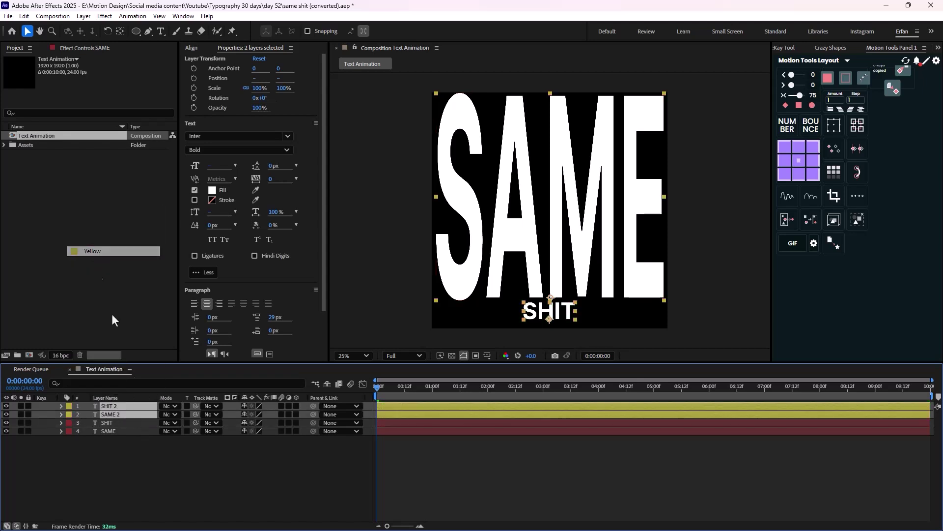
pyautogui.click(243, 466)
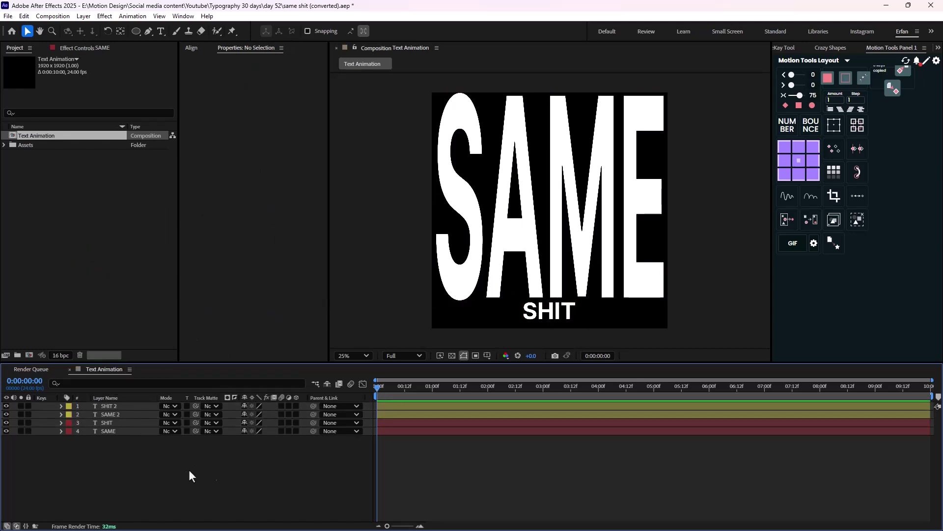
# Step: Solo SHIT 2 and SAME 2 and move SAME 2 to the top of the comp
pyautogui.click(537, 272)
pyautogui.click(21, 414)
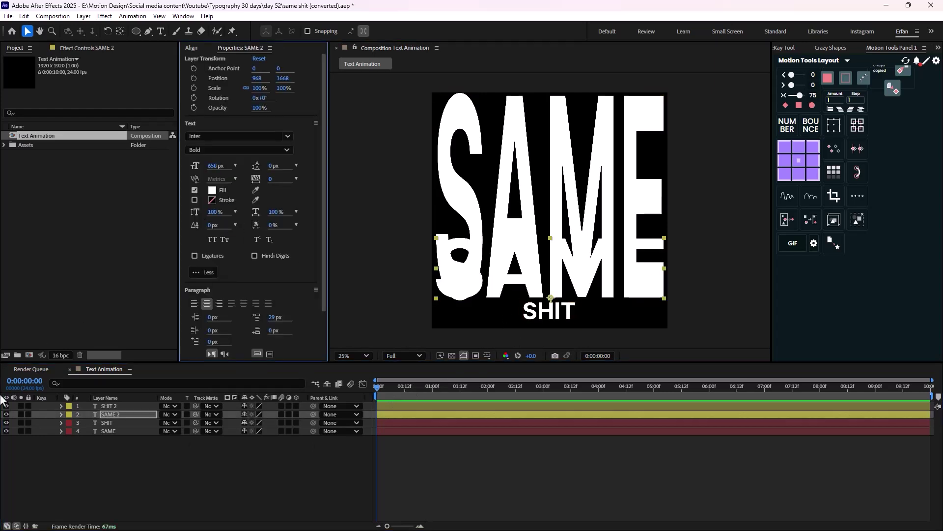
pyautogui.click(20, 406)
pyautogui.click(197, 459)
pyautogui.click(111, 414)
pyautogui.moveTo(537, 275); pyautogui.dragTo(539, 97)
# Step: Enlarge and stretch SHIT 2 to fill the comp, then turn solo off
pyautogui.click(536, 283)
pyautogui.moveTo(213, 212); pyautogui.dragTo(256, 212)
pyautogui.moveTo(213, 166); pyautogui.dragTo(255, 165)
pyautogui.moveTo(212, 212); pyautogui.dragTo(312, 231)
pyautogui.scroll(-1, 507, 235)
pyautogui.scroll(1, 508, 236)
pyautogui.click(110, 415)
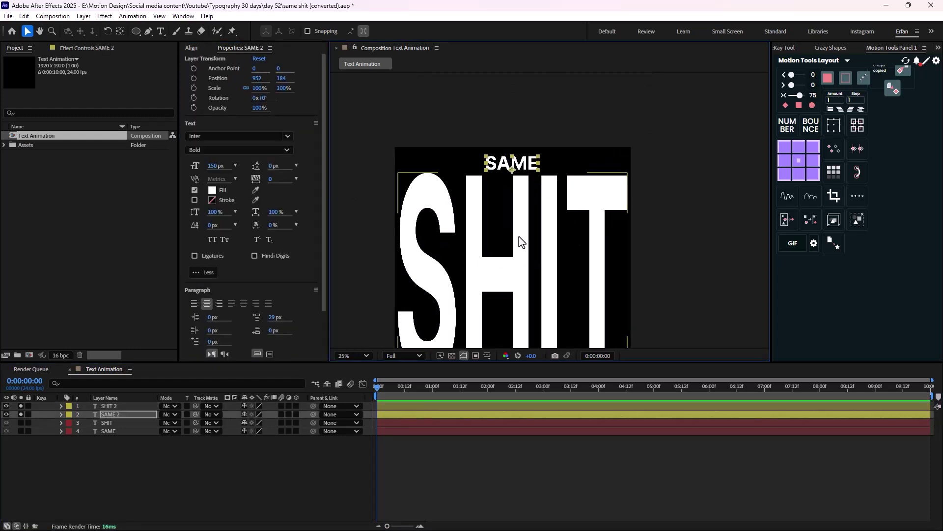
pyautogui.click(22, 408)
pyautogui.click(105, 452)
pyautogui.scroll(-1, 527, 287)
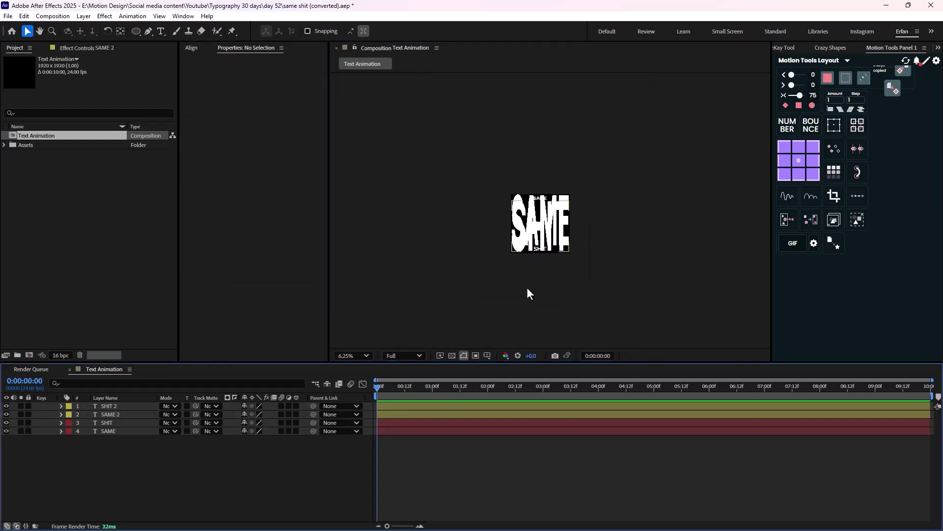
# Step: Create shapes from text for SAME, SHIT, SAME 2 and SHIT 2
pyautogui.rightClick(103, 431)
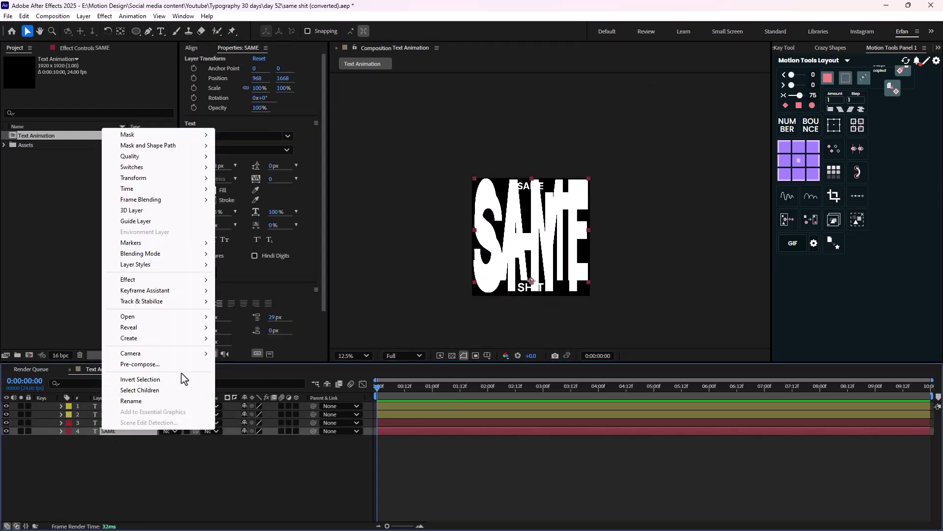
pyautogui.click(265, 358)
pyautogui.rightClick(118, 423)
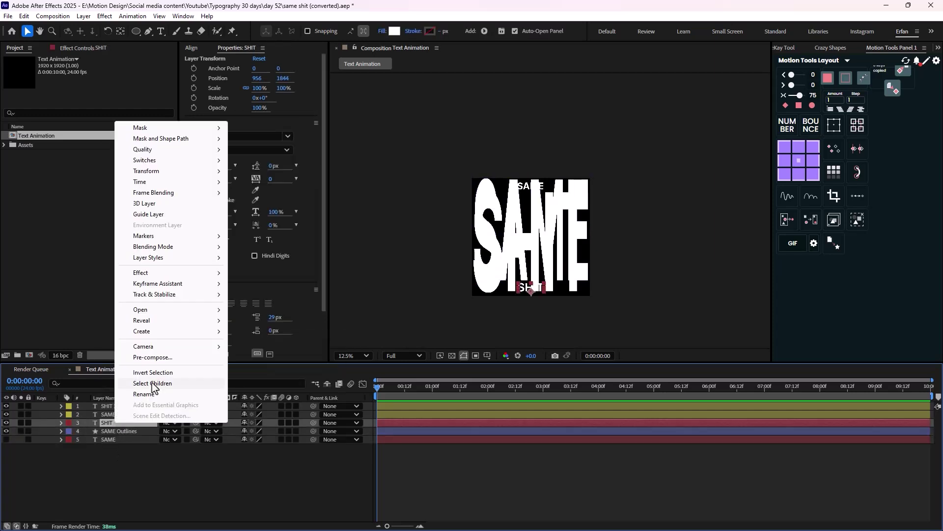
pyautogui.click(265, 331)
pyautogui.rightClick(123, 414)
pyautogui.click(265, 320)
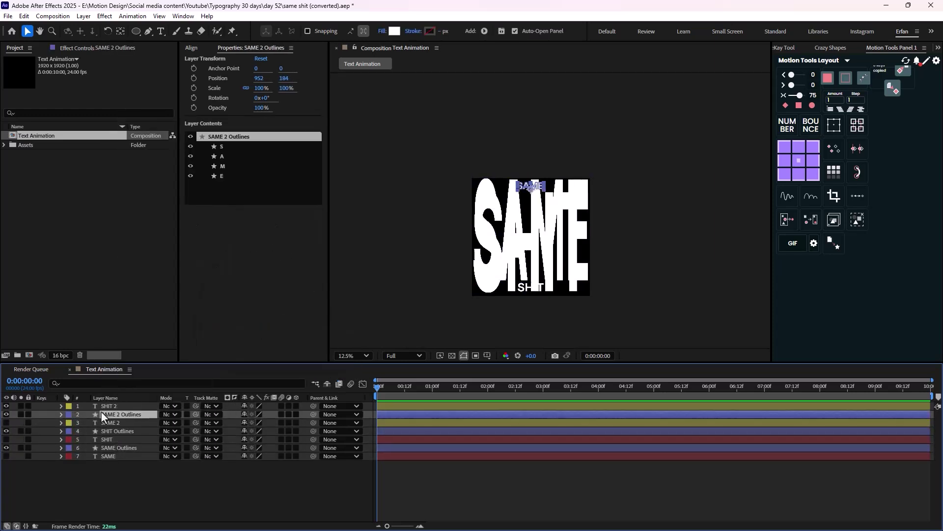
pyautogui.rightClick(105, 407)
pyautogui.click(265, 311)
# Step: Delete the four original text layers SHIT 2, SAME 2, SHIT and SAME
pyautogui.click(112, 411)
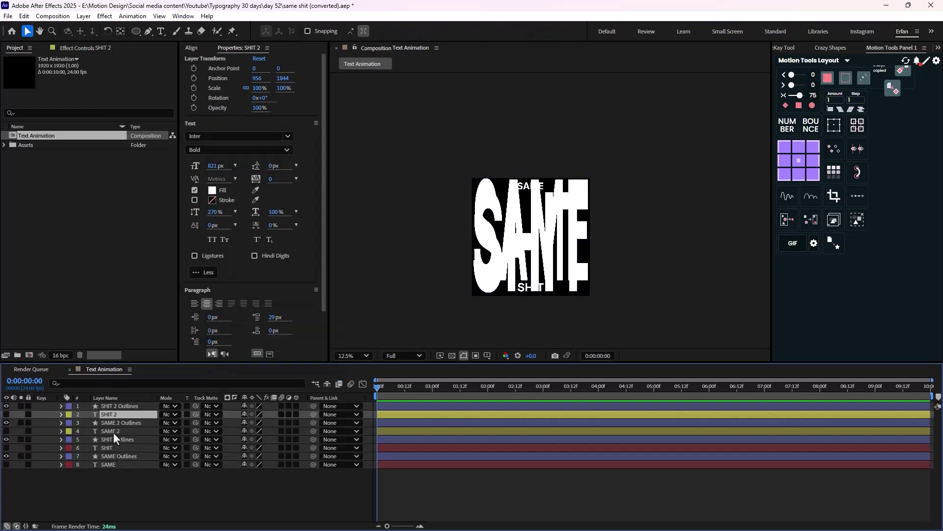
pyautogui.keyDown('ctrl'); pyautogui.click(113, 431); pyautogui.keyUp('ctrl')
pyautogui.keyDown('ctrl'); pyautogui.click(114, 447); pyautogui.keyUp('ctrl')
pyautogui.keyDown('ctrl'); pyautogui.click(113, 462); pyautogui.keyUp('ctrl')
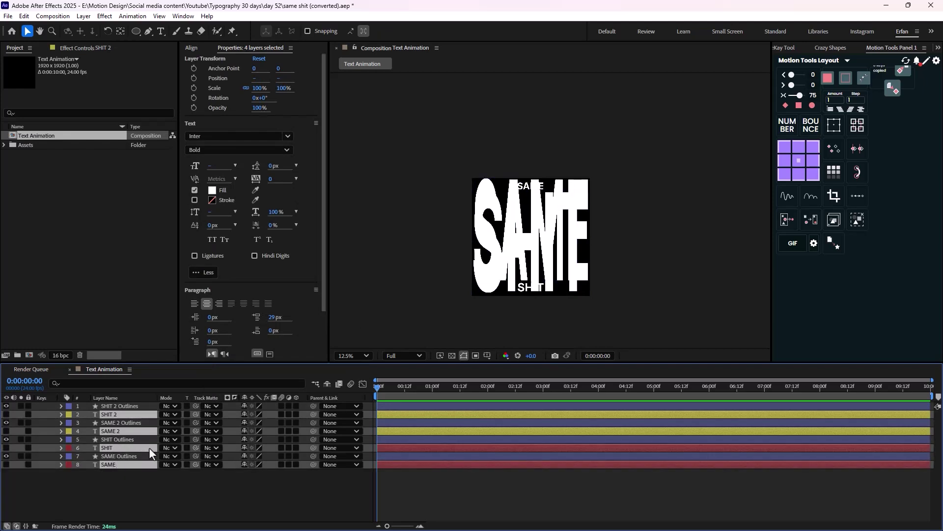
pyautogui.press('Delete')
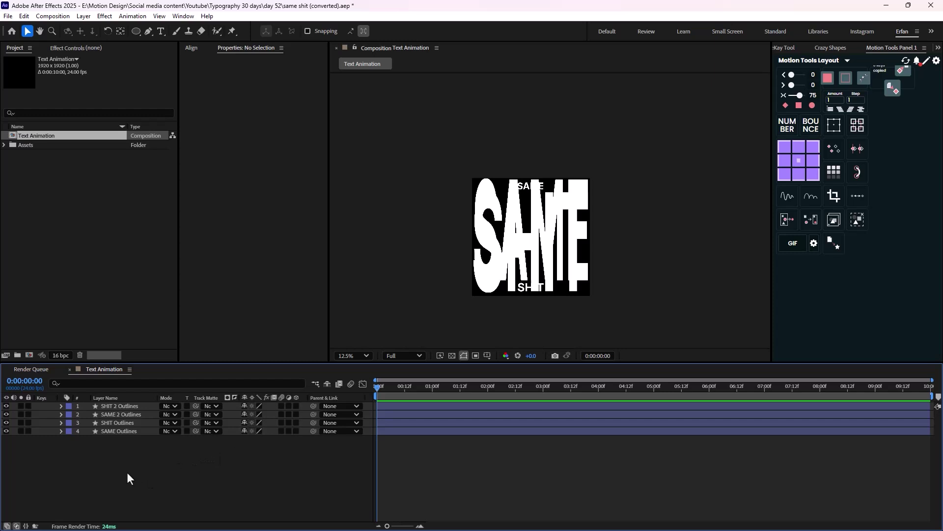
# Step: Add Crazy Shapes path keyframes at 1:00 to the SHIT 2 and SAME 2 Outlines layers
pyautogui.click(109, 433)
pyautogui.moveTo(113, 444); pyautogui.dragTo(118, 426)
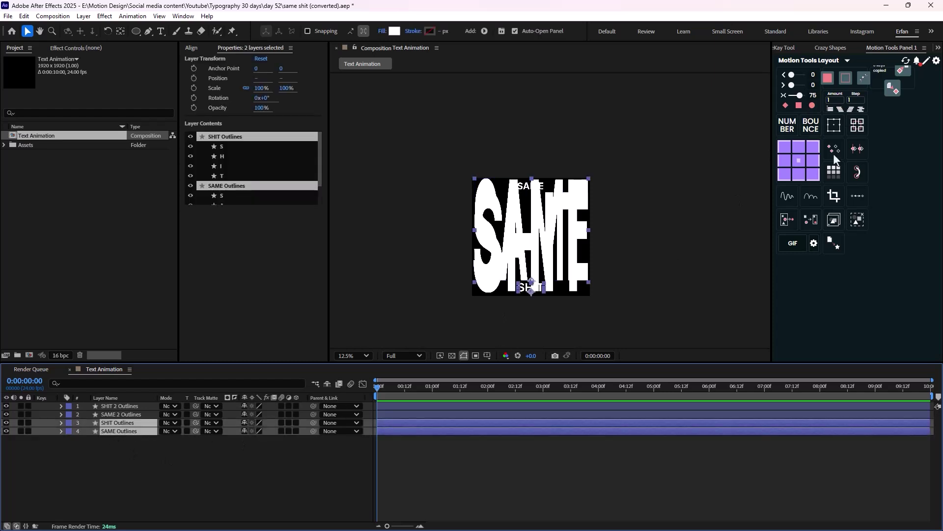
pyautogui.click(830, 48)
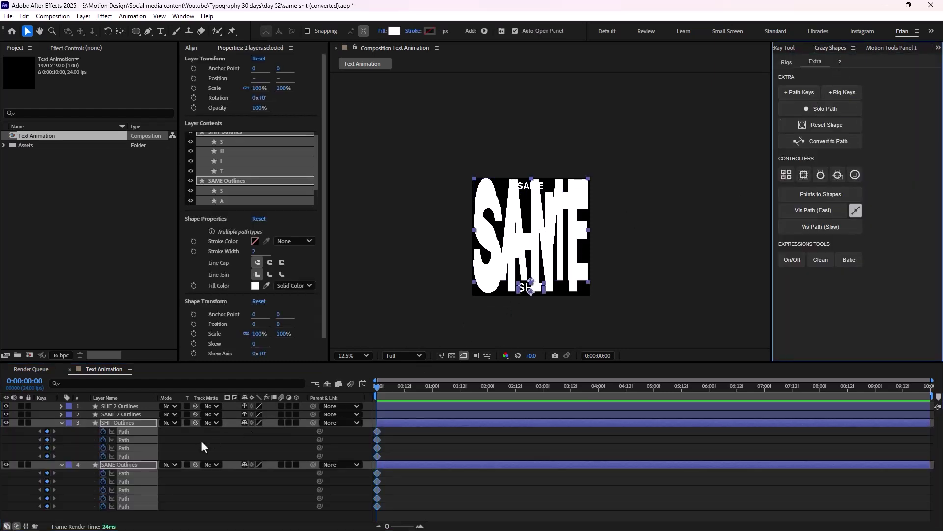
pyautogui.moveTo(134, 415); pyautogui.dragTo(133, 411)
pyautogui.moveTo(377, 387); pyautogui.dragTo(431, 399)
pyautogui.click(800, 93)
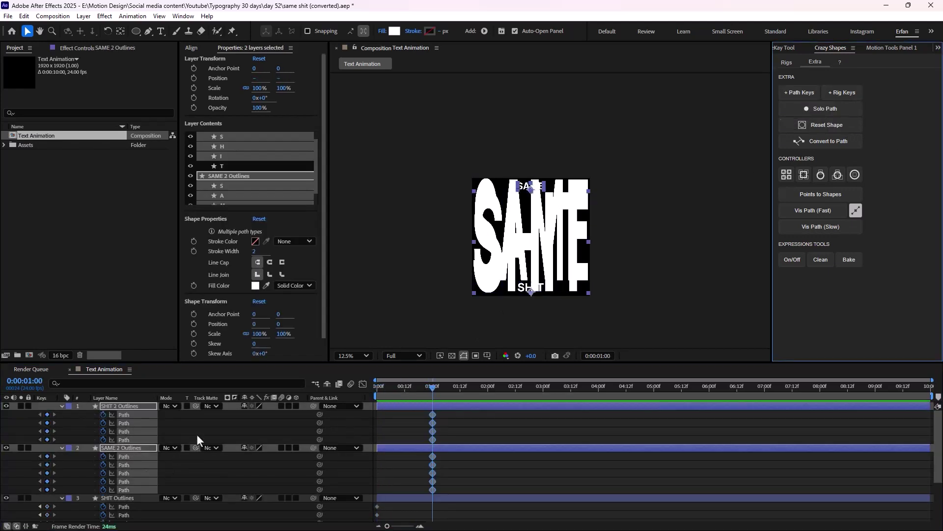
# Step: Copy those path keyframes onto the SHIT and SAME Outlines layers at 1:00
pyautogui.moveTo(443, 473); pyautogui.dragTo(429, 488)
pyautogui.scroll(-3, 462, 487)
pyautogui.scroll(3, 430, 480)
pyautogui.hotkey('ctrl', 'c')
pyautogui.moveTo(450, 412); pyautogui.dragTo(396, 485)
pyautogui.scroll(-3, 421, 462)
pyautogui.hotkey('ctrl', 'v')
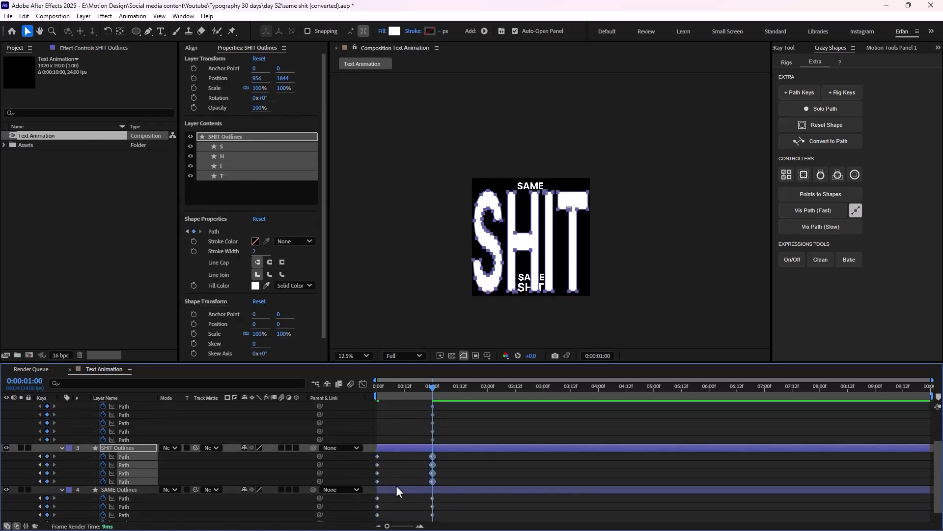
pyautogui.scroll(3, 117, 452)
# Step: Delete the SAME 2 and SHIT 2 Outlines layers
pyautogui.click(115, 447)
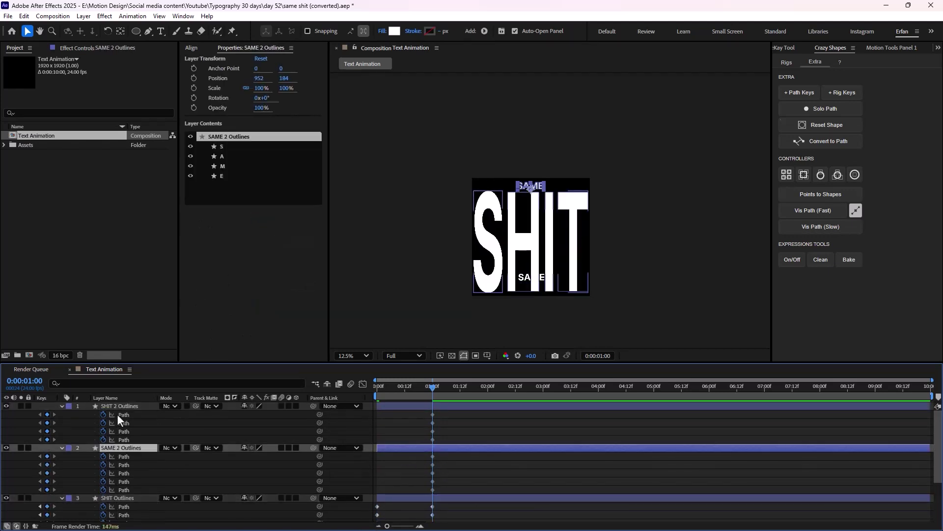
pyautogui.keyDown('ctrl'); pyautogui.click(122, 406); pyautogui.keyUp('ctrl')
pyautogui.press('Delete')
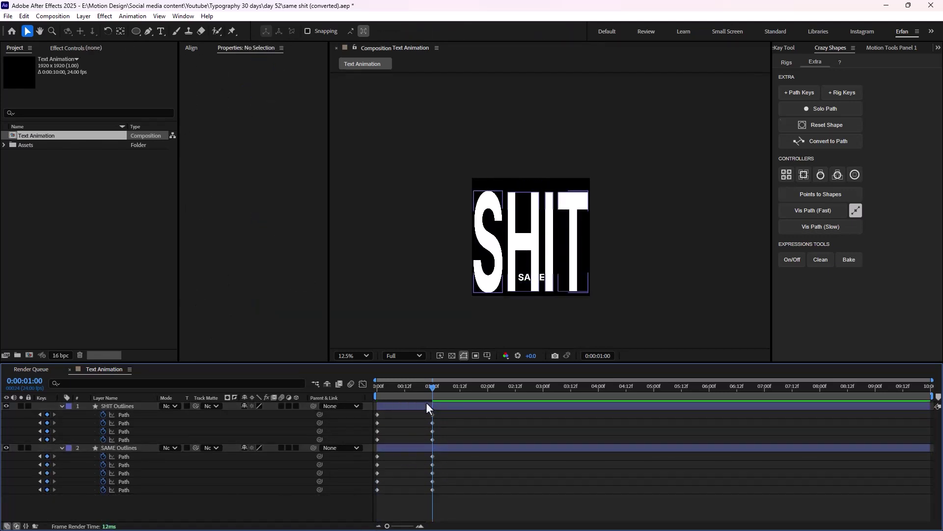
# Step: Nudge the small SAME keyframe at 1:00 upward and scrub to check the morph
pyautogui.moveTo(429, 385); pyautogui.dragTo(430, 429)
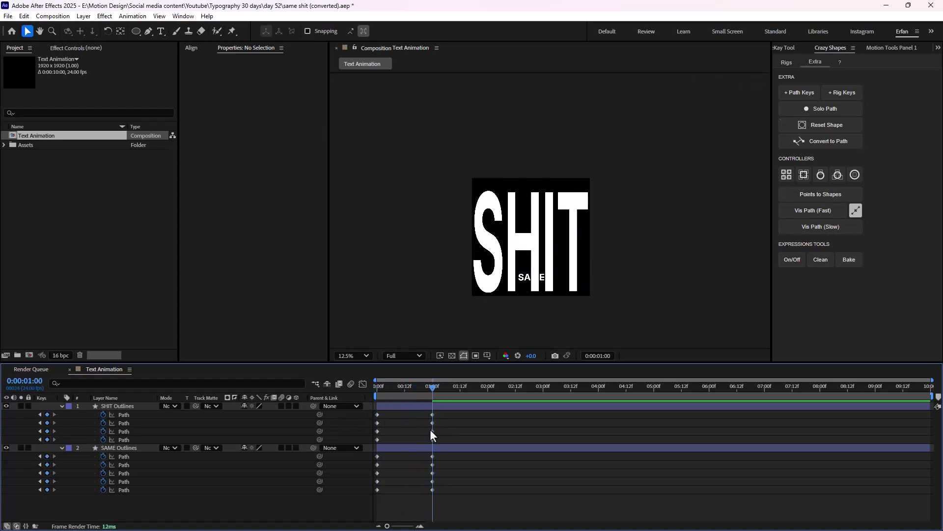
pyautogui.moveTo(451, 459); pyautogui.dragTo(426, 493)
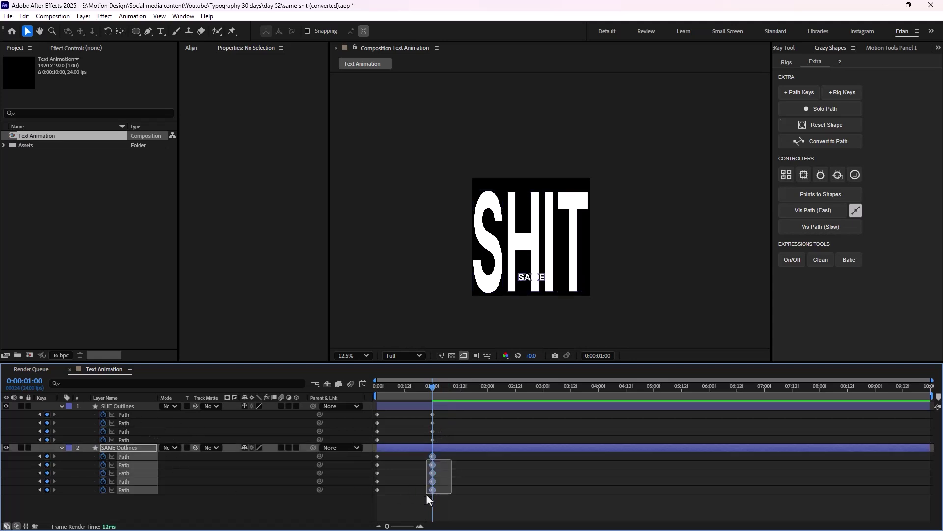
pyautogui.hotkey('shift', 'Up')
pyautogui.hotkey('shift', 'Up')
pyautogui.hotkey('shift', 'Up')
pyautogui.hotkey('shift', 'Up')
pyautogui.hotkey('shift', 'Up')
pyautogui.hotkey('shift', 'Up')
pyautogui.hotkey('shift', 'Up')
pyautogui.hotkey('shift', 'Up')
pyautogui.hotkey('shift', 'Up')
pyautogui.hotkey('shift', 'Up')
pyautogui.hotkey('shift', 'Up')
pyautogui.hotkey('shift', 'Up')
pyautogui.hotkey('shift', 'Up')
pyautogui.hotkey('shift', 'Up')
pyautogui.hotkey('shift', 'Up')
pyautogui.hotkey('shift', 'Up')
pyautogui.hotkey('shift', 'Up')
pyautogui.hotkey('shift', 'Up')
pyautogui.hotkey('shift', 'Up')
pyautogui.hotkey('shift', 'Up')
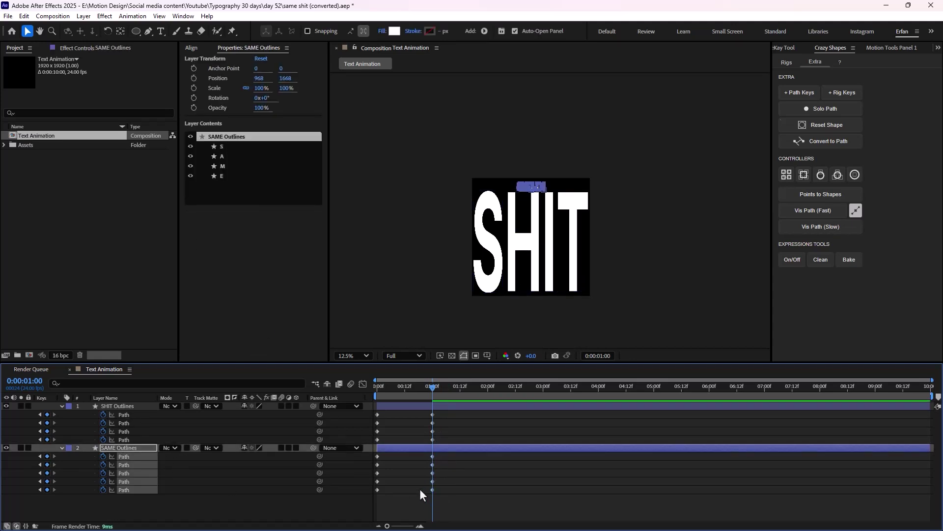
pyautogui.moveTo(429, 391); pyautogui.dragTo(487, 426)
# Step: Copy both layers' 0:00 path keyframes to 2:00 and apply Easy Ease to all keys
pyautogui.moveTo(393, 411); pyautogui.dragTo(396, 482)
pyautogui.hotkey('ctrl', 'c')
pyautogui.hotkey('ctrl', 'v')
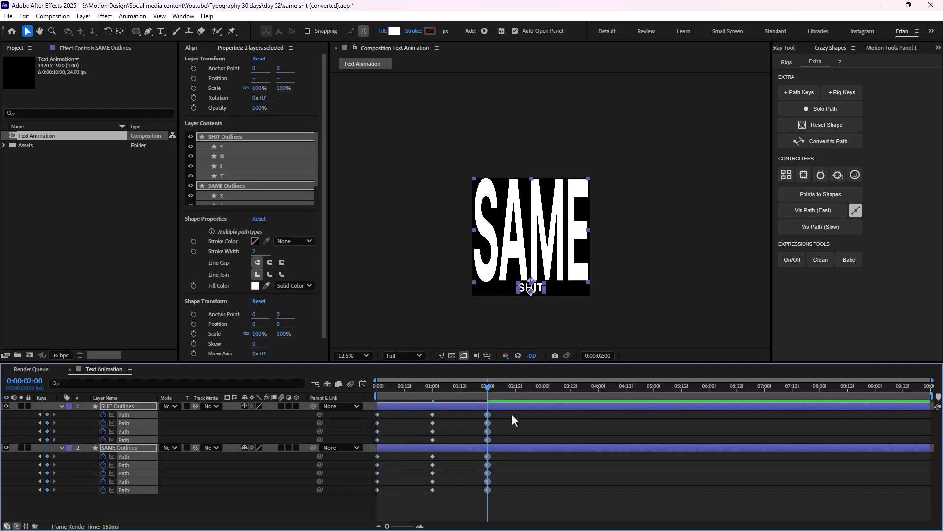
pyautogui.moveTo(511, 413); pyautogui.dragTo(322, 507)
pyautogui.press('F9')
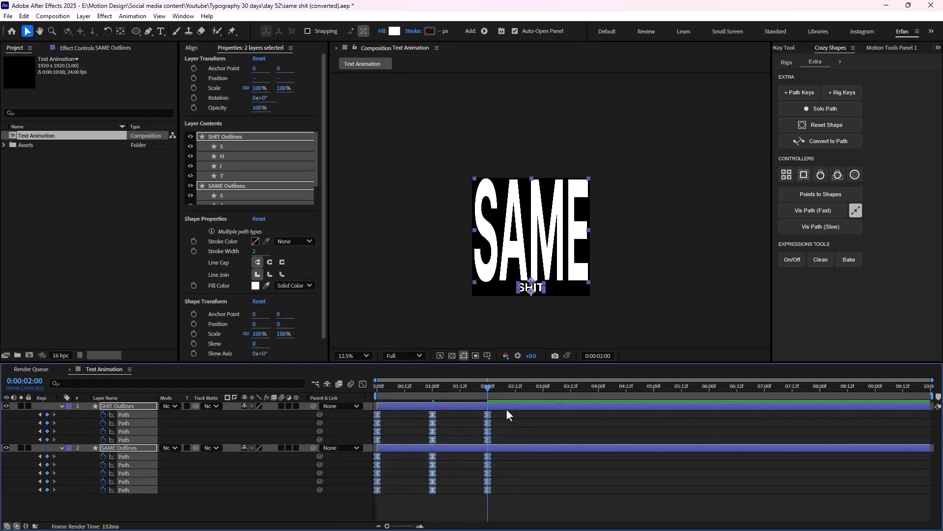
# Step: End the work area at 2:00, trim the comp to it, and stop playback
pyautogui.moveTo(933, 396); pyautogui.dragTo(487, 432)
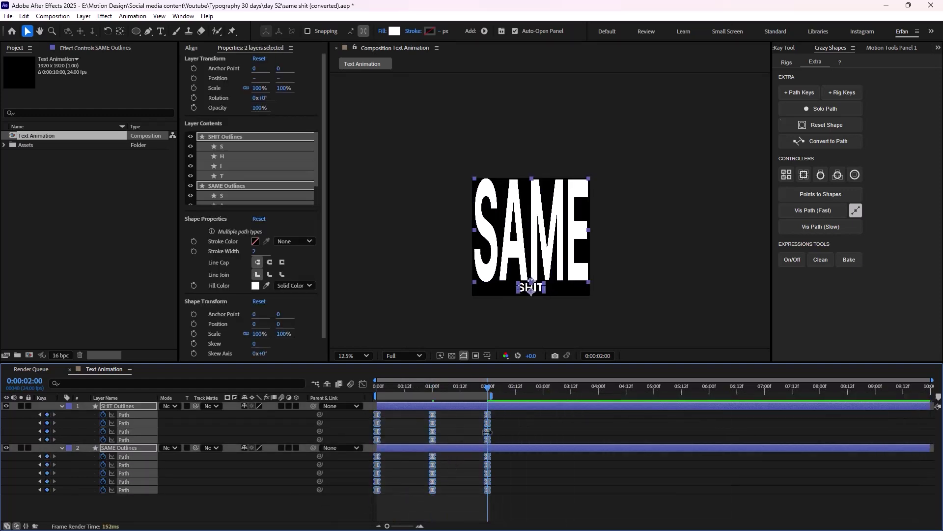
pyautogui.rightClick(474, 396)
pyautogui.click(517, 423)
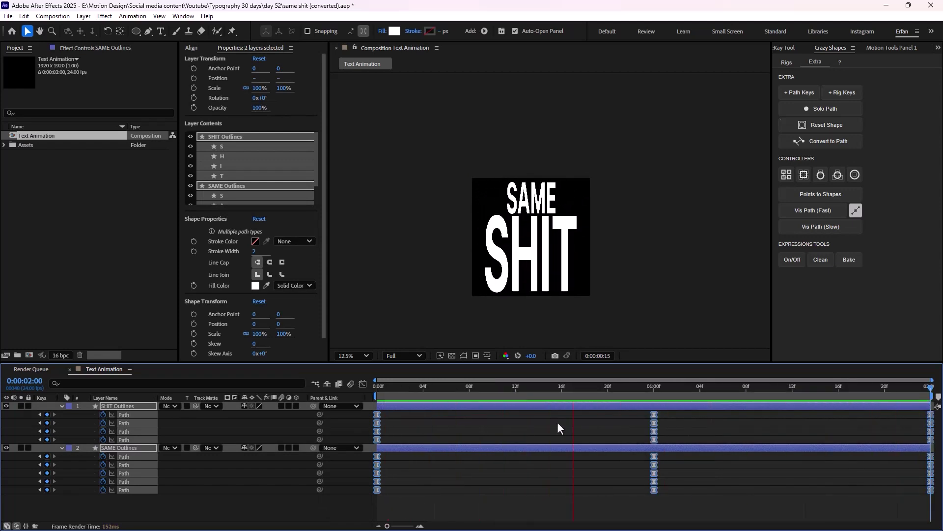
pyautogui.click(119, 269)
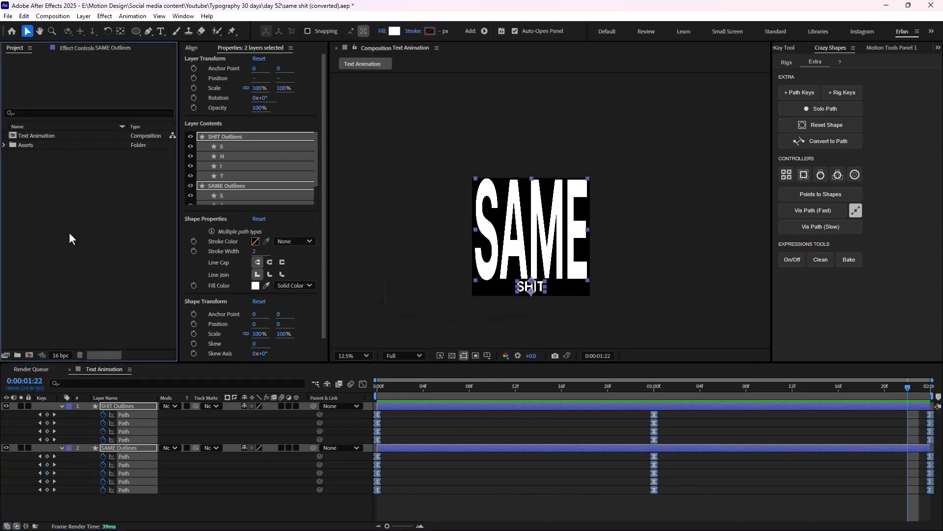
# Step: Create a new composition named 'Displacement Map' from the Project panel
pyautogui.rightClick(35, 208)
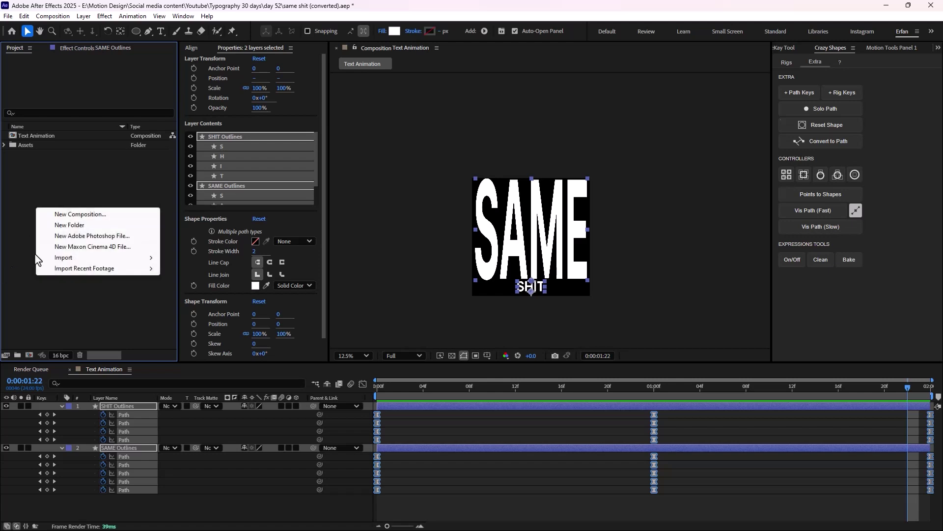
pyautogui.click(94, 216)
pyautogui.write('Displa')
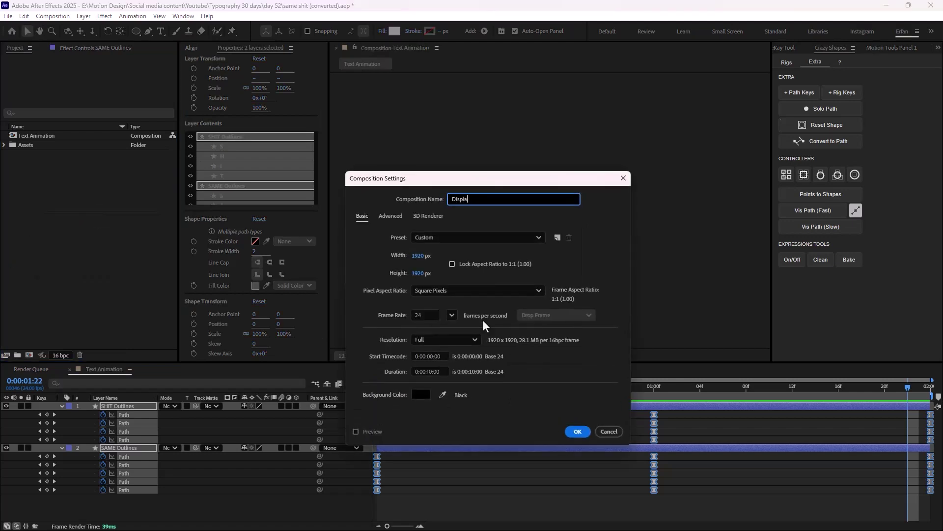
pyautogui.write('cement Ma')
pyautogui.press('BackSpace')
pyautogui.press('BackSpace')
pyautogui.write('M')
pyautogui.press('BackSpace')
pyautogui.write('Map')
pyautogui.press('Return')
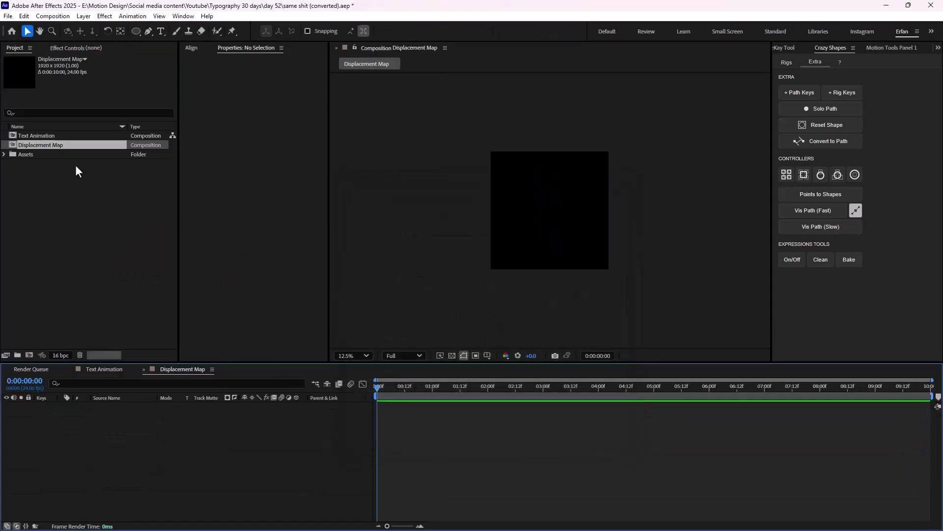
# Step: Nest the Text Animation comp in it and add a solid named 'Map' above it
pyautogui.moveTo(48, 137); pyautogui.dragTo(190, 460)
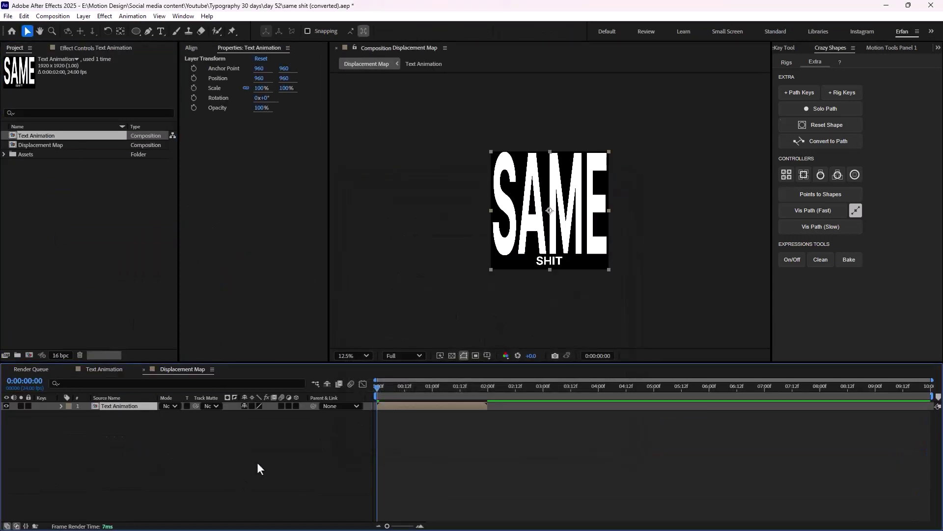
pyautogui.click(160, 464)
pyautogui.rightClick(142, 453)
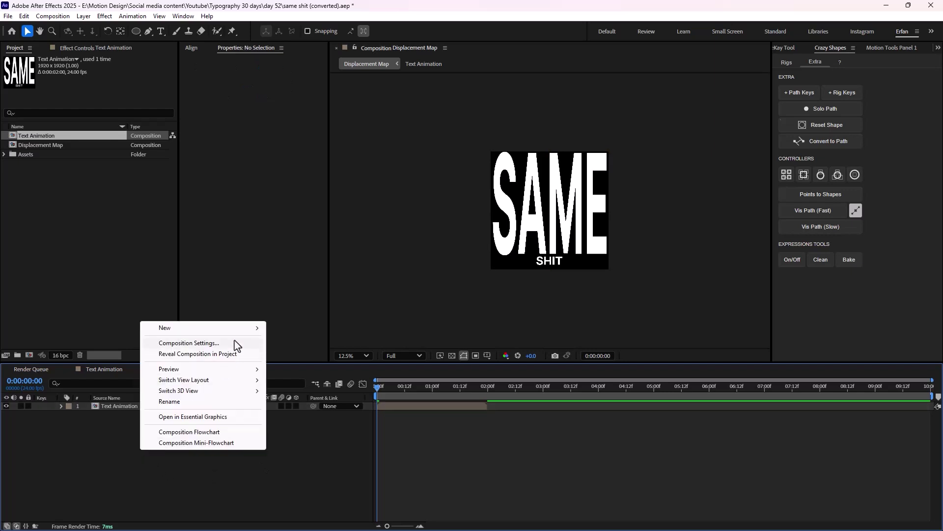
pyautogui.moveTo(238, 326)
pyautogui.click(297, 352)
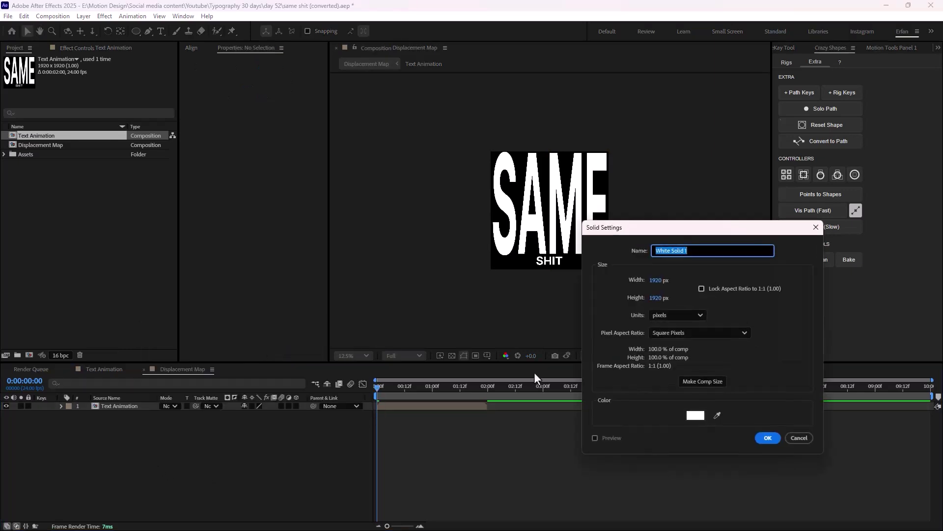
pyautogui.write('Map')
pyautogui.press('Return')
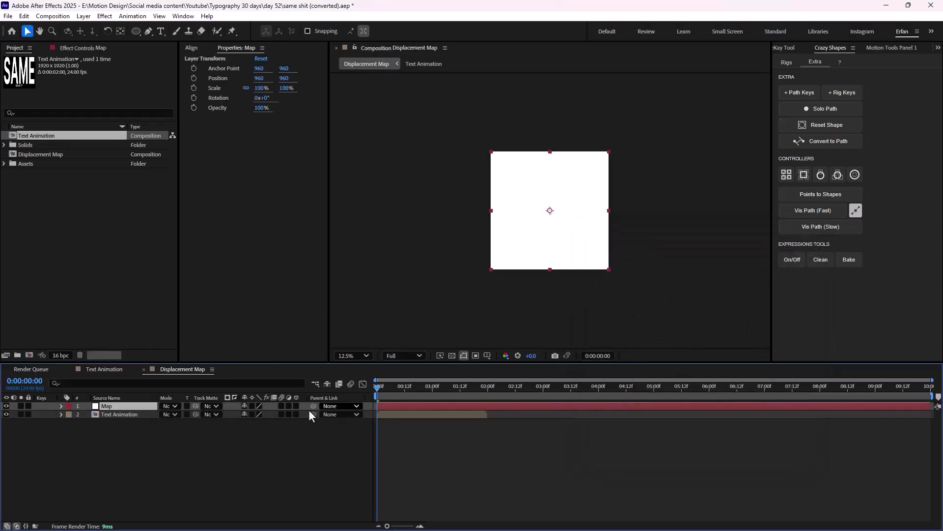
pyautogui.hotkey('ctrl', 'space')
# Step: Apply Gradient Ramp to Map with the start at the right edge and the end at the left
pyautogui.write('grad')
pyautogui.press('Return')
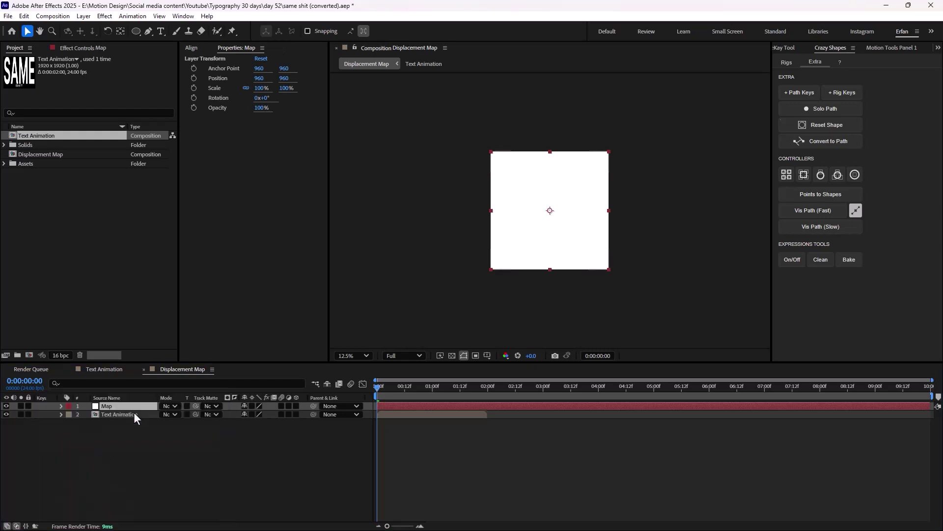
pyautogui.click(102, 76)
pyautogui.click(617, 210)
pyautogui.click(102, 92)
pyautogui.click(483, 210)
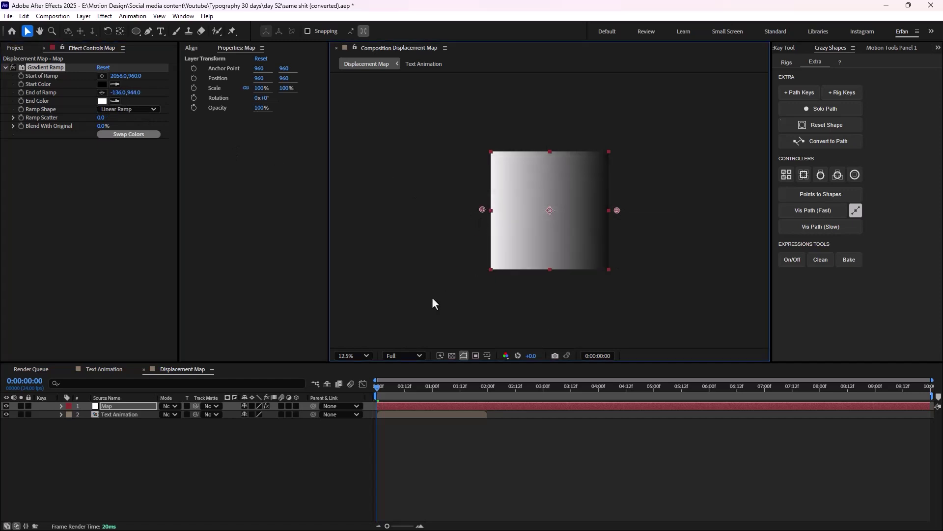
# Step: Hide the Map layer and select the Text Animation layer
pyautogui.click(219, 452)
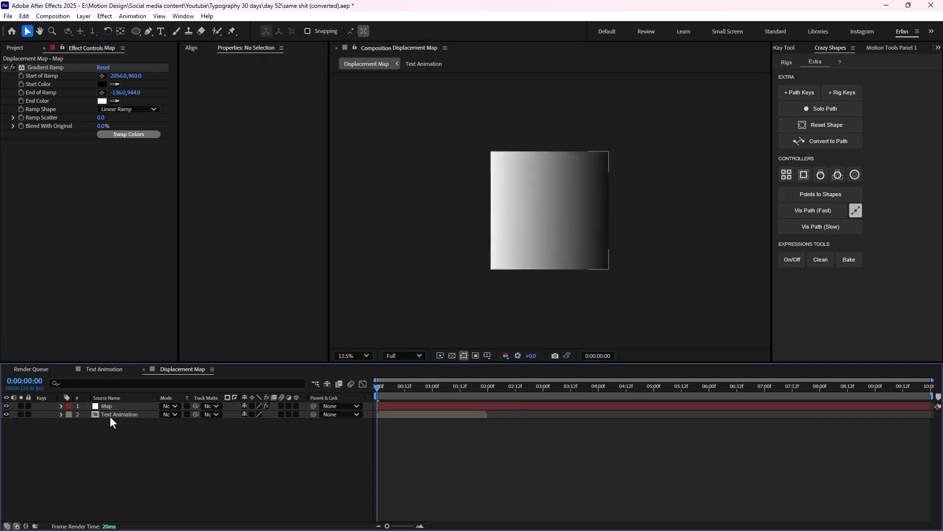
pyautogui.click(126, 407)
pyautogui.press('.')
pyautogui.click(5, 406)
pyautogui.click(134, 417)
# Step: Apply Time Displacement to Text Animation, driven by the Map layer's effects and masks
pyautogui.press(',')
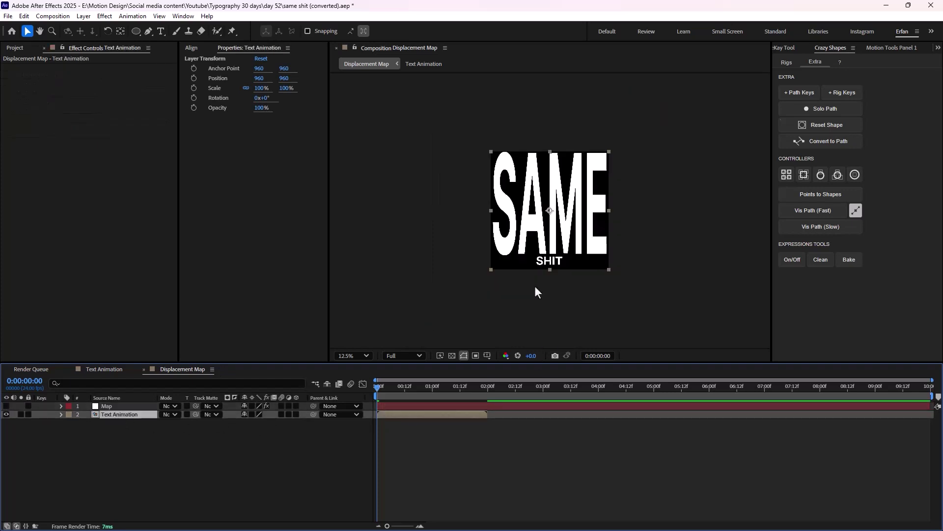
pyautogui.hotkey('ctrl', 'space')
pyautogui.write('time')
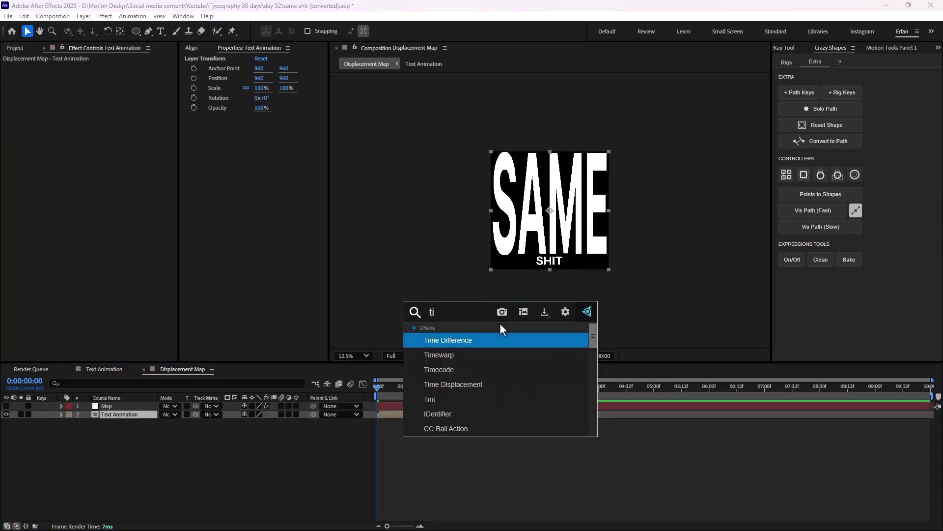
pyautogui.press('Down')
pyautogui.press('Down')
pyautogui.press('Down')
pyautogui.press('Return')
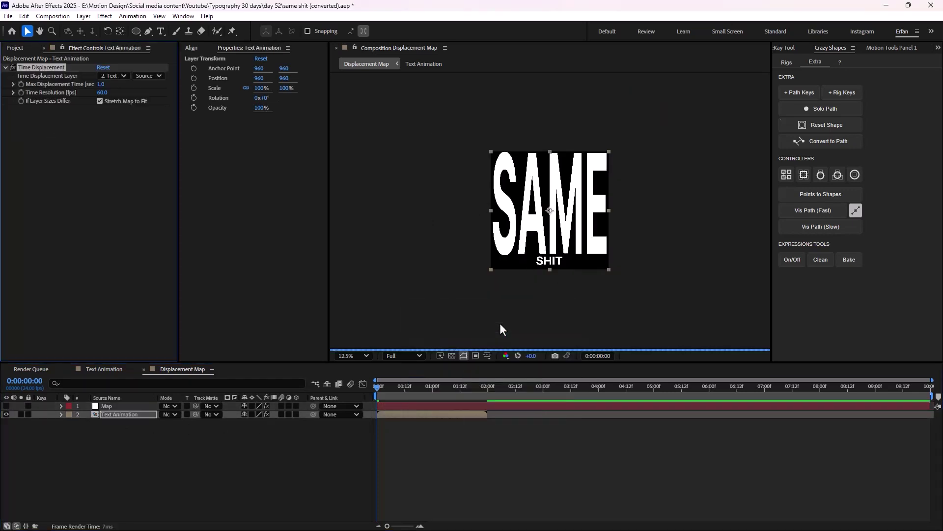
pyautogui.click(114, 76)
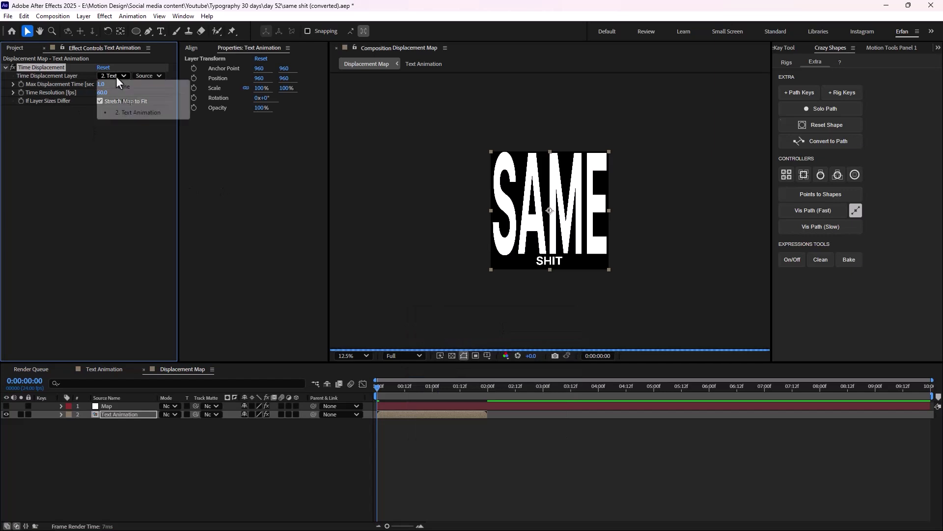
pyautogui.click(128, 100)
pyautogui.click(149, 76)
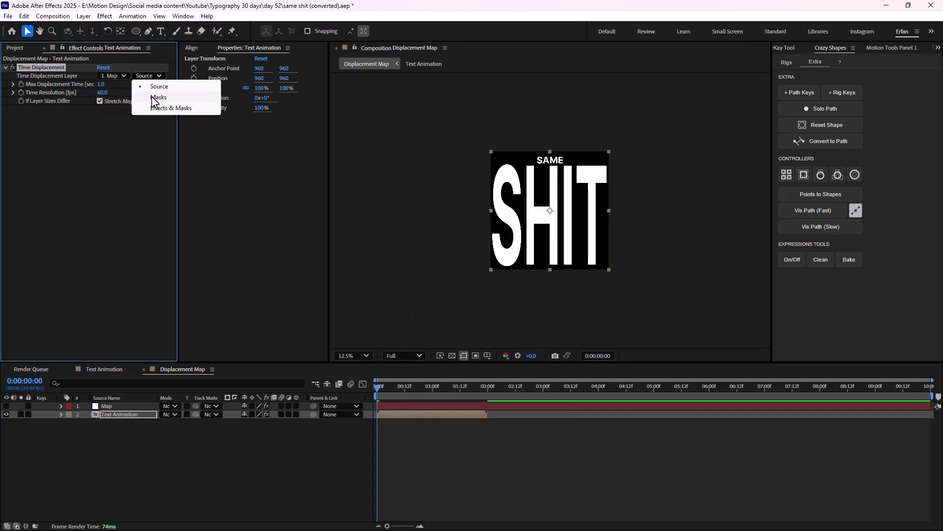
pyautogui.click(164, 108)
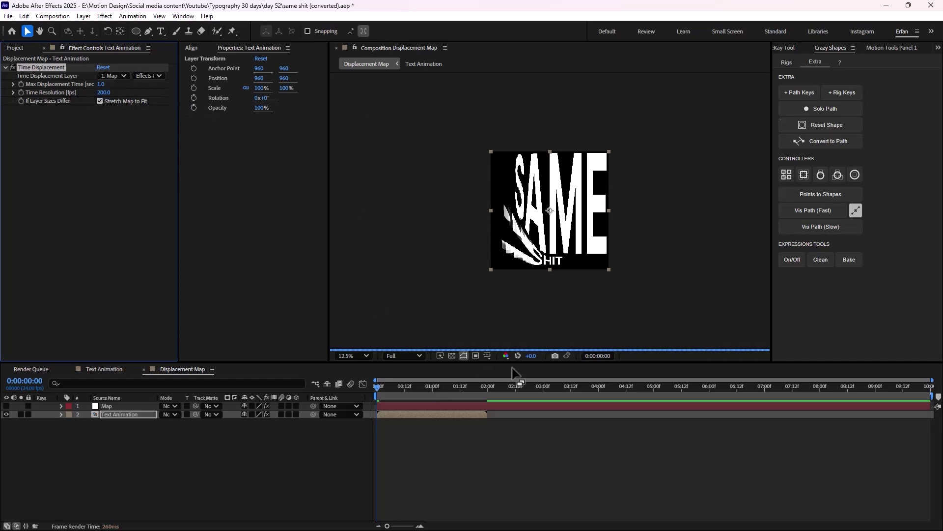
# Step: Drop the preview to Quarter resolution and scrub between 0:00:01:19 and 0:00:00:12
pyautogui.click(398, 356)
pyautogui.click(414, 421)
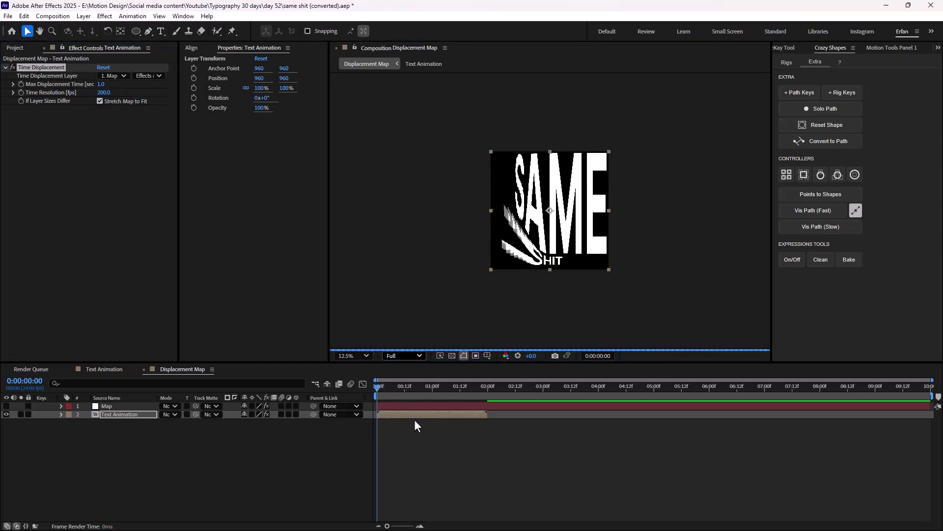
pyautogui.click(320, 447)
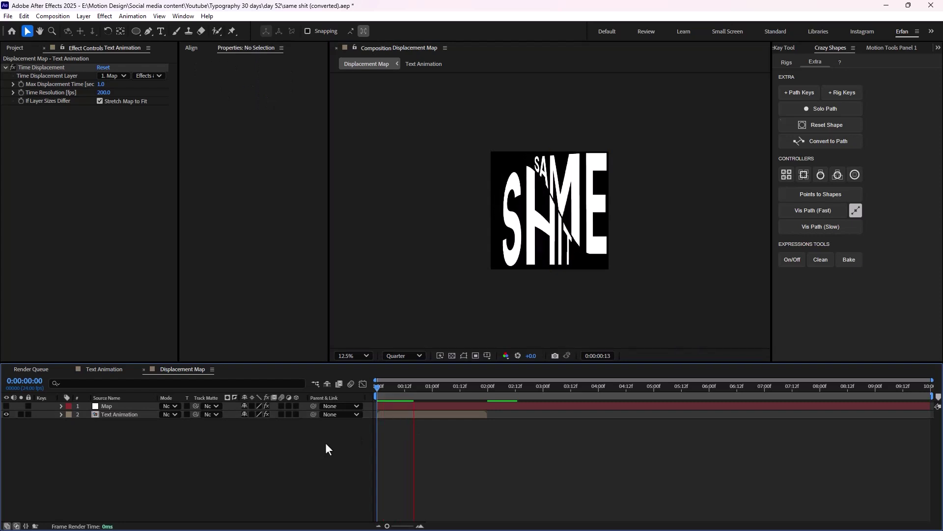
pyautogui.moveTo(509, 388); pyautogui.dragTo(473, 425)
pyautogui.press('space')
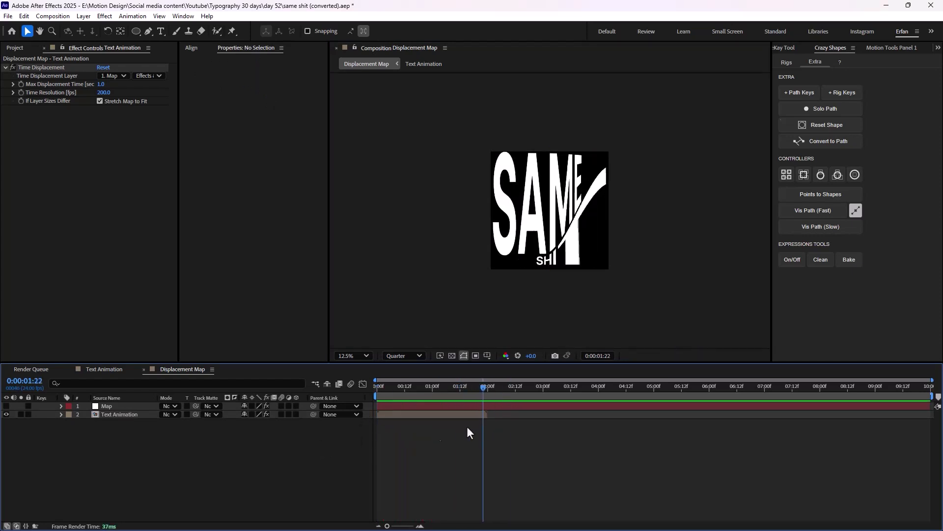
pyautogui.moveTo(481, 388); pyautogui.dragTo(404, 389)
# Step: Enable Time Remapping on Text Animation, stretch its out point to the comp end, and scrub through
pyautogui.click(119, 414)
pyautogui.rightClick(120, 414)
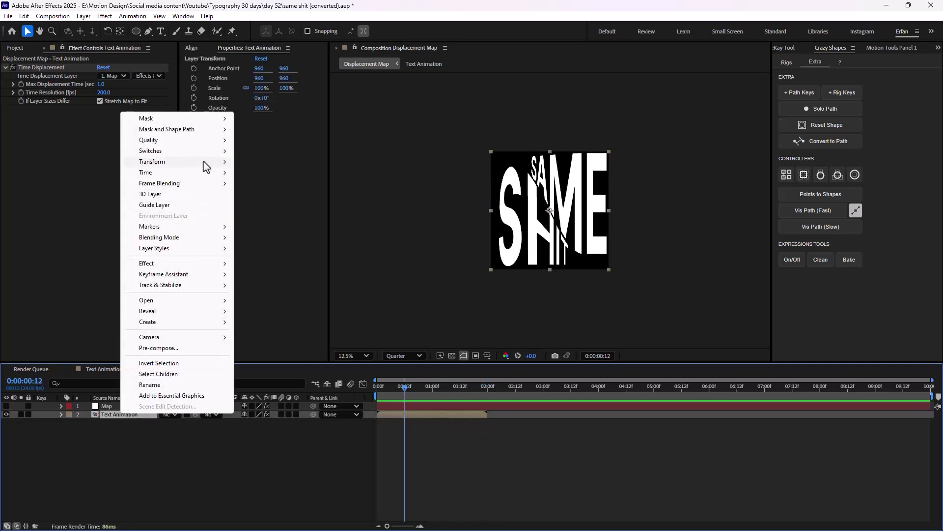
pyautogui.moveTo(216, 173)
pyautogui.click(276, 173)
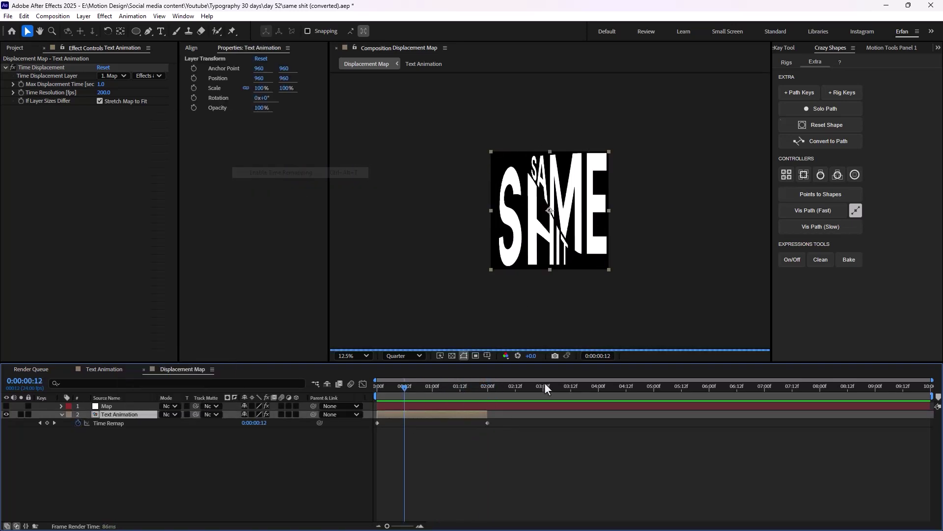
pyautogui.moveTo(486, 411); pyautogui.dragTo(933, 414)
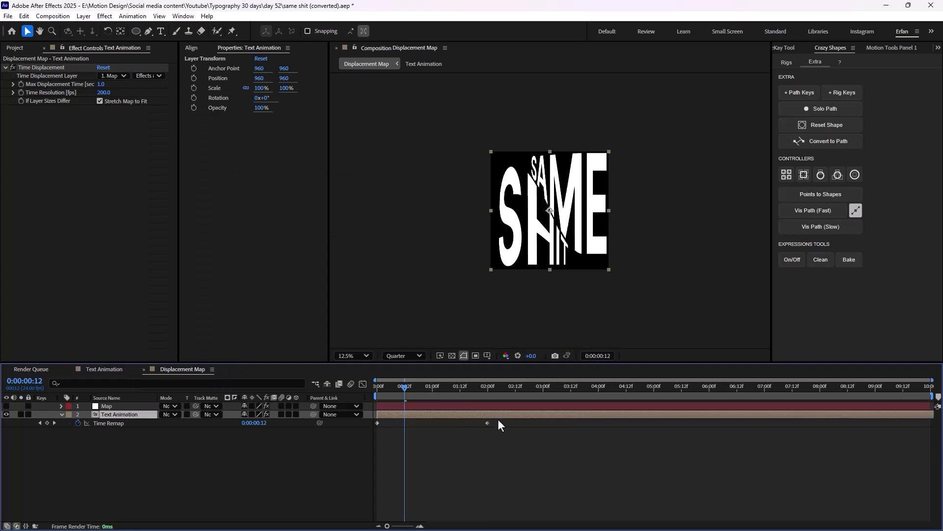
pyautogui.moveTo(411, 394); pyautogui.dragTo(356, 413)
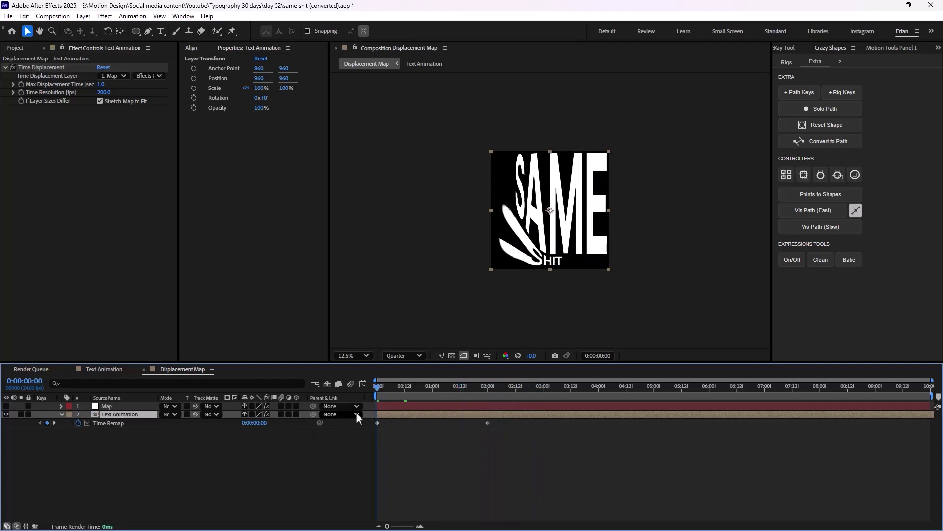
# Step: Add a loopOut() expression to the Text Animation layer's Time Remap
pyautogui.keyDown('alt'); pyautogui.click(78, 424); pyautogui.keyUp('alt')
pyautogui.write('loop')
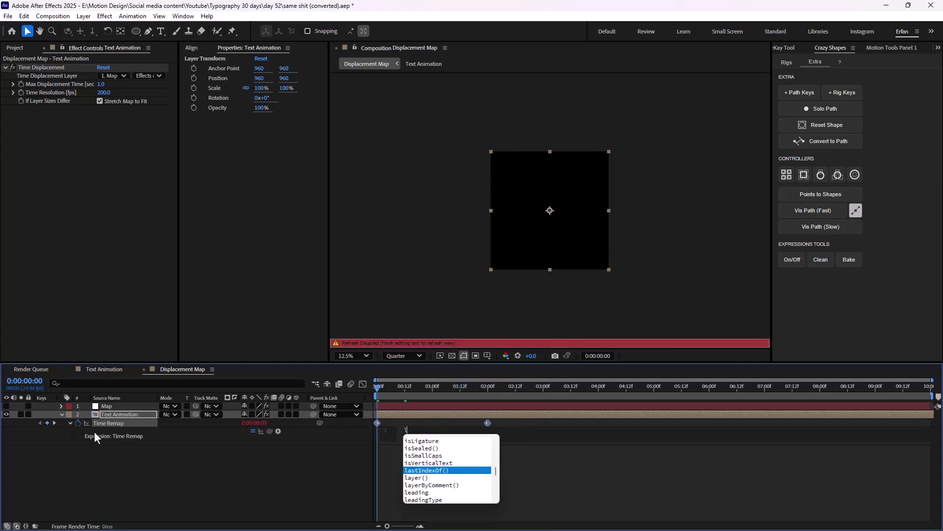
pyautogui.press('Down')
pyautogui.press('Down')
pyautogui.press('Return')
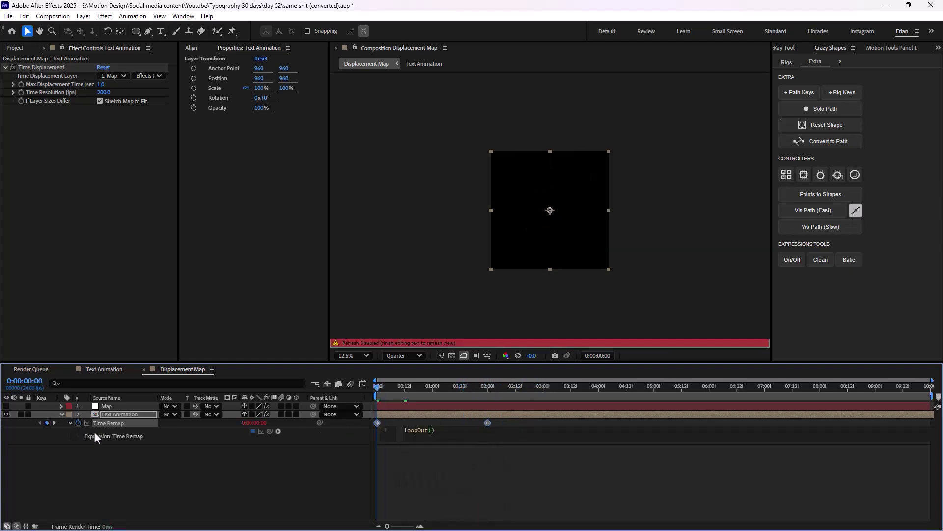
pyautogui.click(190, 472)
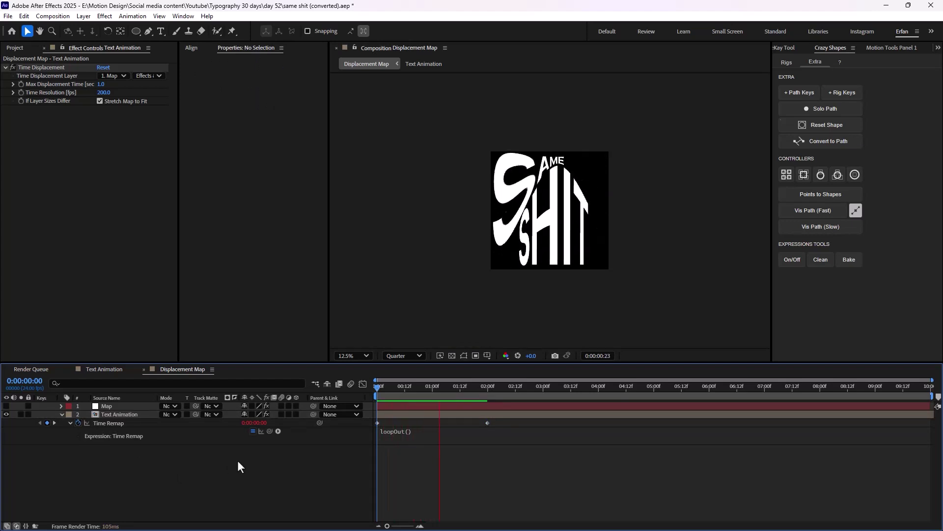
# Step: Stop playback, zoom to 25%, and check frames 0:00:02:06 and 0:00:01:19 at Full resolution
pyautogui.press('space')
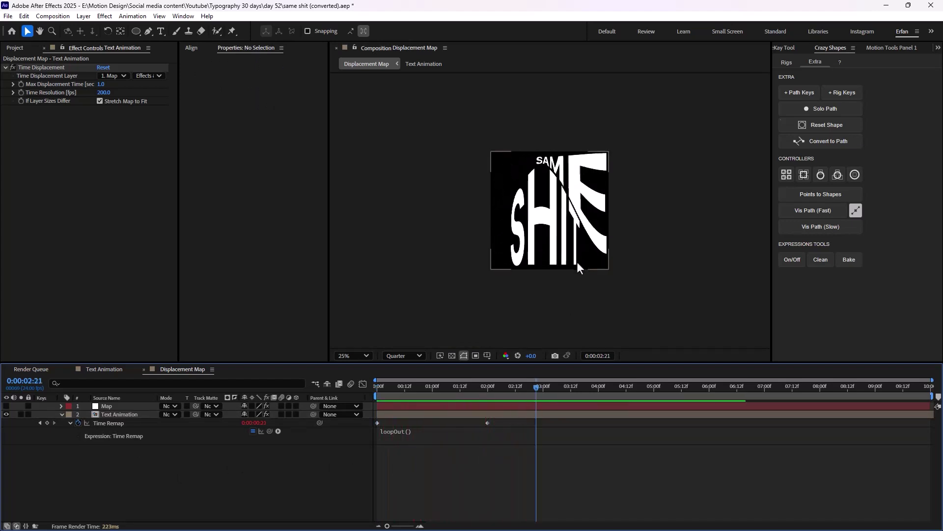
pyautogui.press('.')
pyautogui.click(501, 387)
pyautogui.click(476, 386)
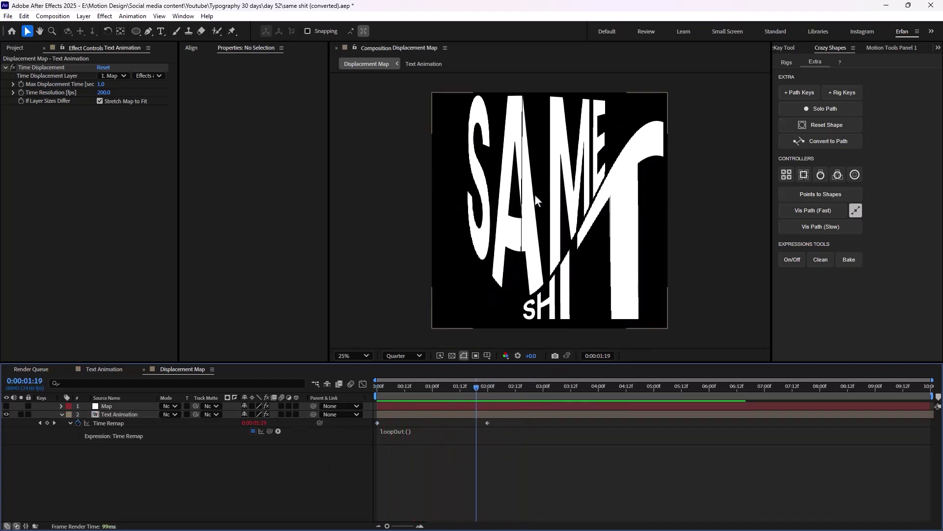
pyautogui.click(393, 355)
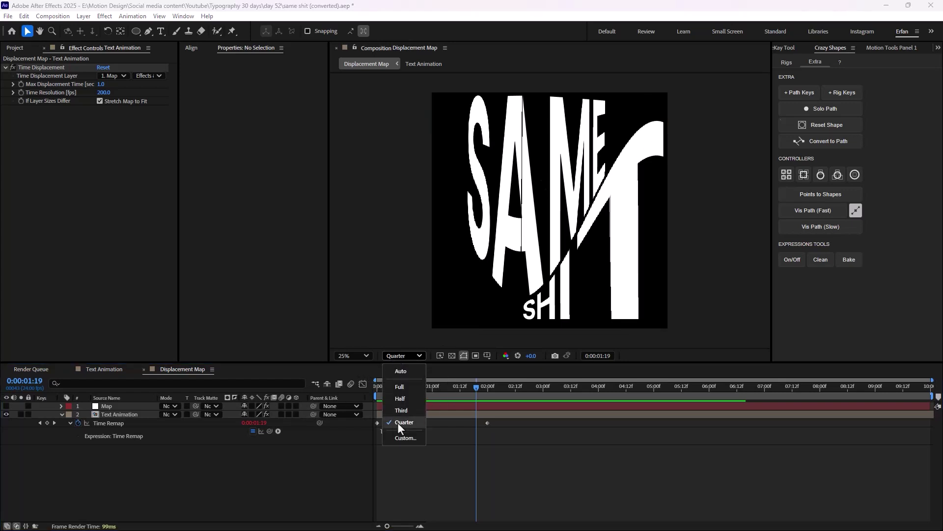
pyautogui.click(405, 387)
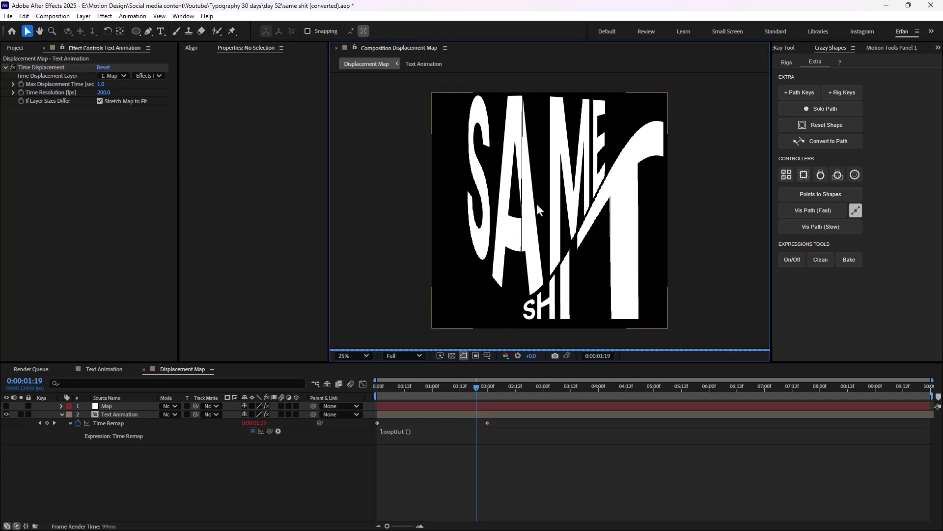
# Step: Return the preview to Quarter resolution and move the playhead back to the start
pyautogui.click(464, 354)
pyautogui.click(407, 355)
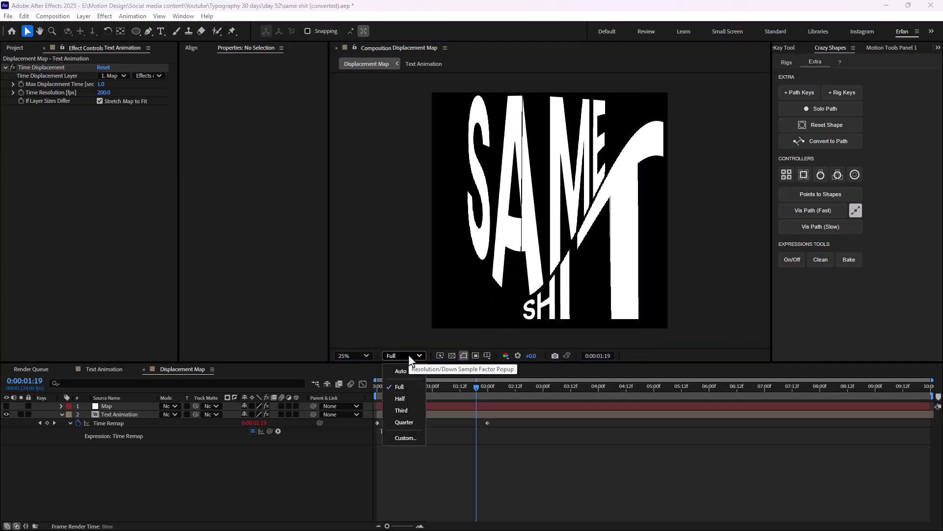
pyautogui.click(404, 421)
pyautogui.scroll(-1, 530, 263)
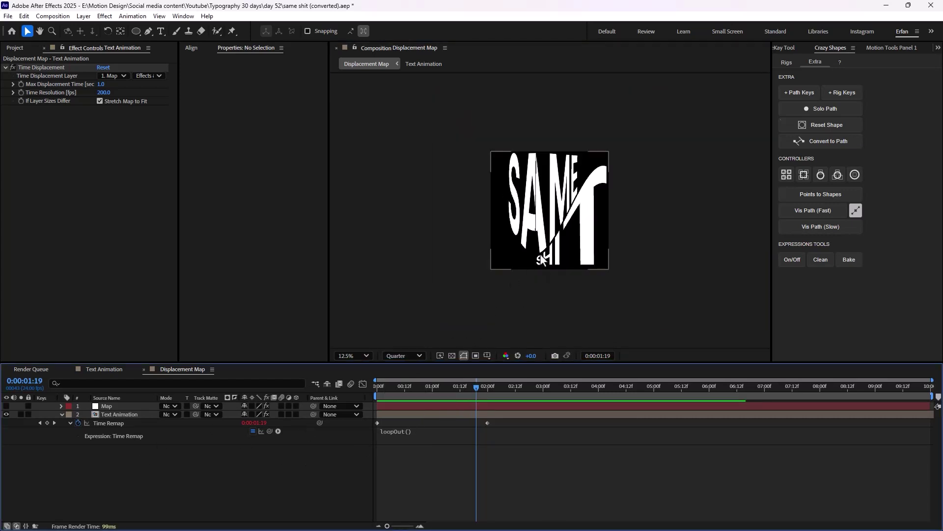
pyautogui.scroll(2, 514, 273)
pyautogui.scroll(-1, 514, 272)
pyautogui.moveTo(469, 387); pyautogui.dragTo(378, 403)
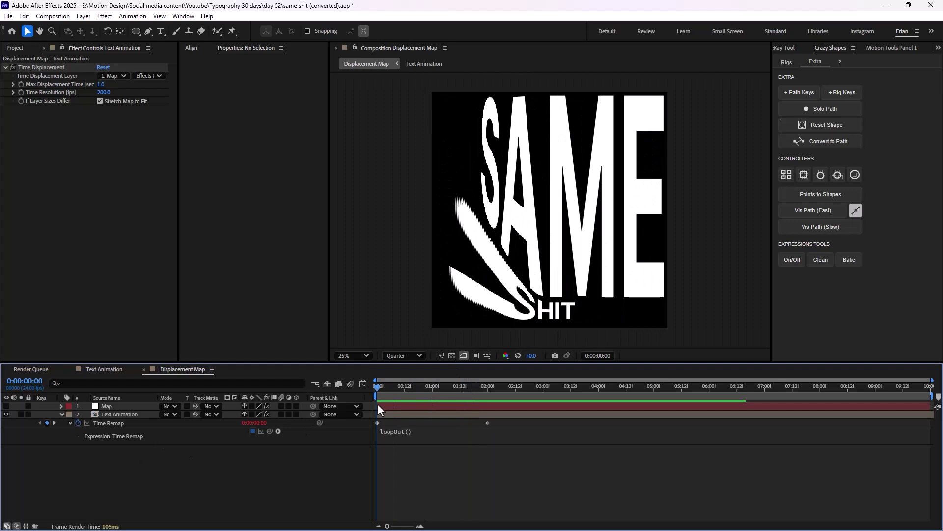
# Step: Apply Gaussian Blur to Text Animation with Blurriness 15
pyautogui.click(125, 415)
pyautogui.hotkey('ctrl', 'space')
pyautogui.write('gau')
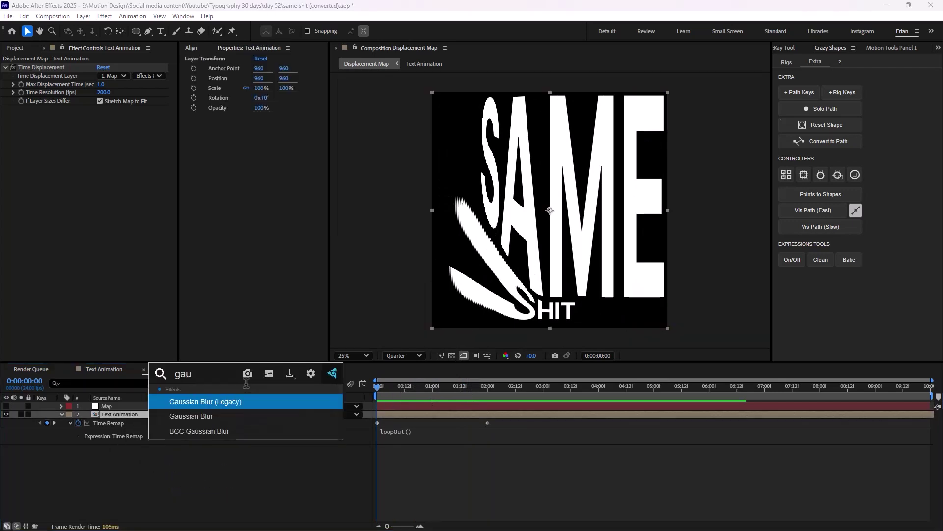
pyautogui.press('Down')
pyautogui.press('Return')
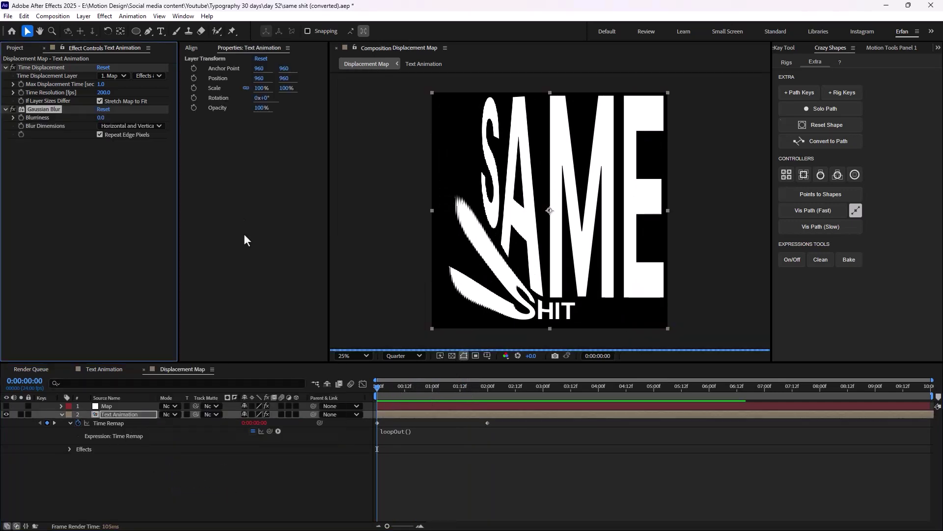
pyautogui.click(100, 118)
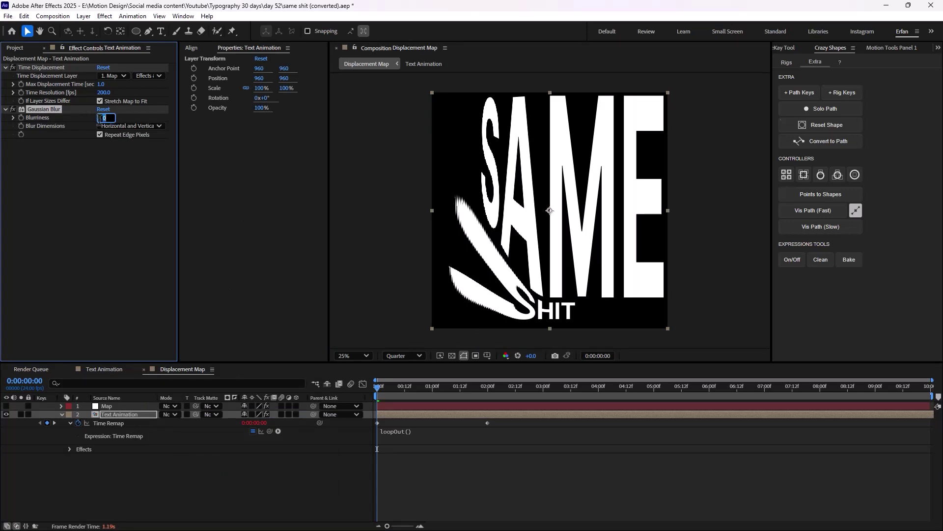
pyautogui.write('15')
pyautogui.press('Return')
# Step: Add Curves on the Alpha channel, shaped into a hard step for crisp letter edges
pyautogui.hotkey('ctrl', 'space')
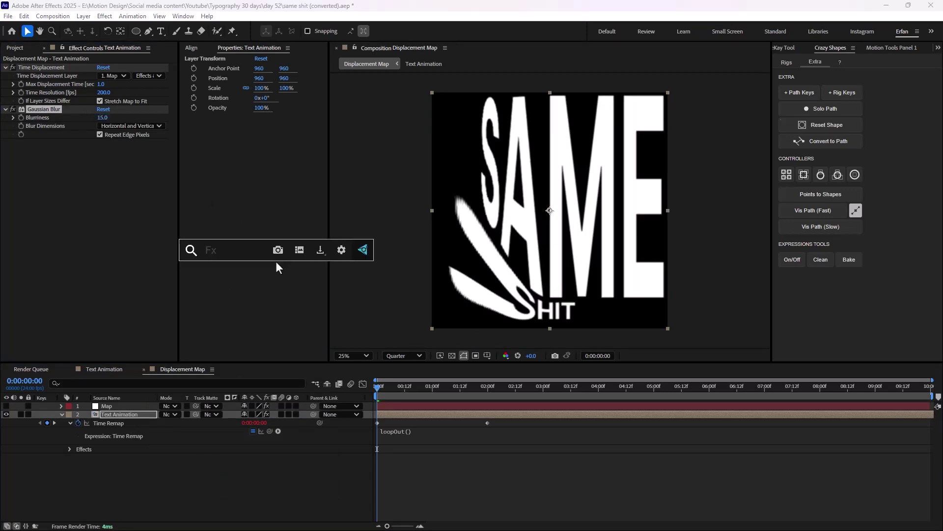
pyautogui.write('curv')
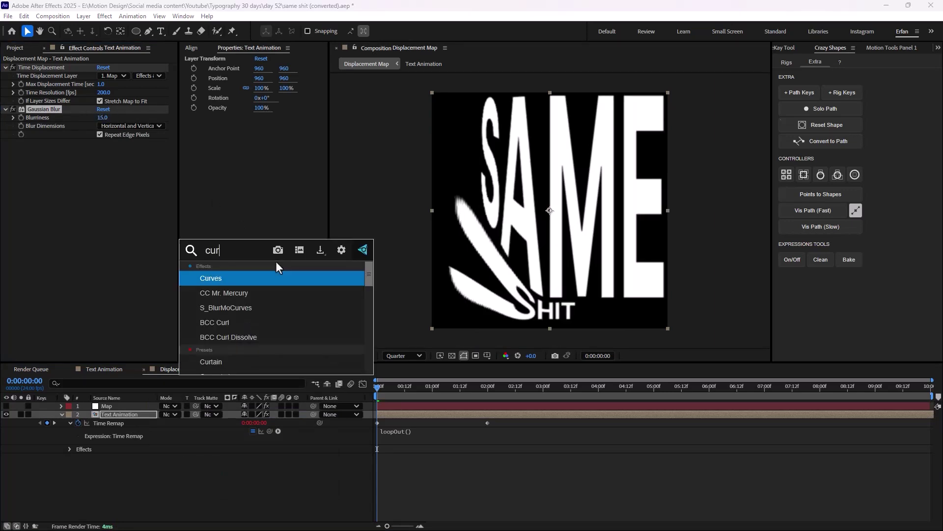
pyautogui.press('Return')
pyautogui.click(130, 152)
pyautogui.click(138, 202)
pyautogui.moveTo(141, 186); pyautogui.dragTo(83, 186)
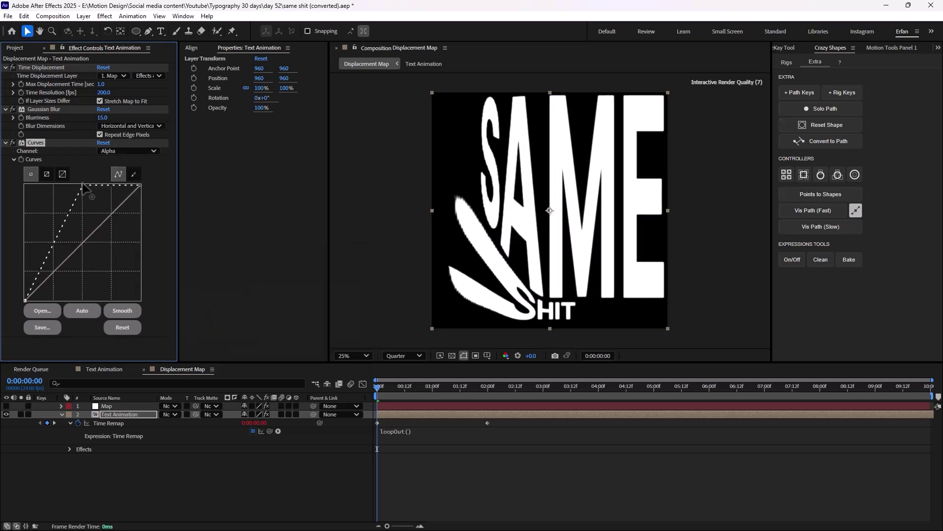
pyautogui.moveTo(26, 299); pyautogui.dragTo(83, 300)
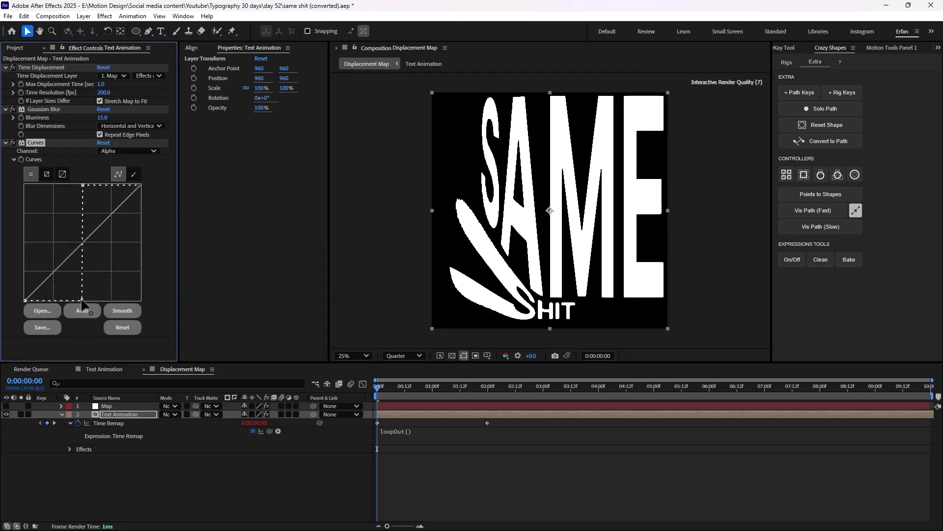
pyautogui.press('.')
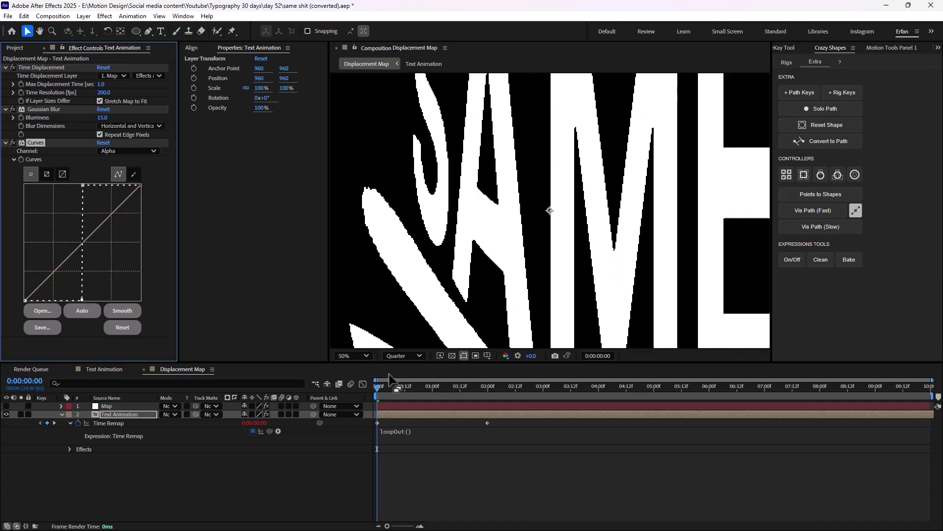
# Step: Keep the preview at Quarter and toggle Gaussian Blur and Curves off and on to compare
pyautogui.click(399, 353)
pyautogui.click(394, 392)
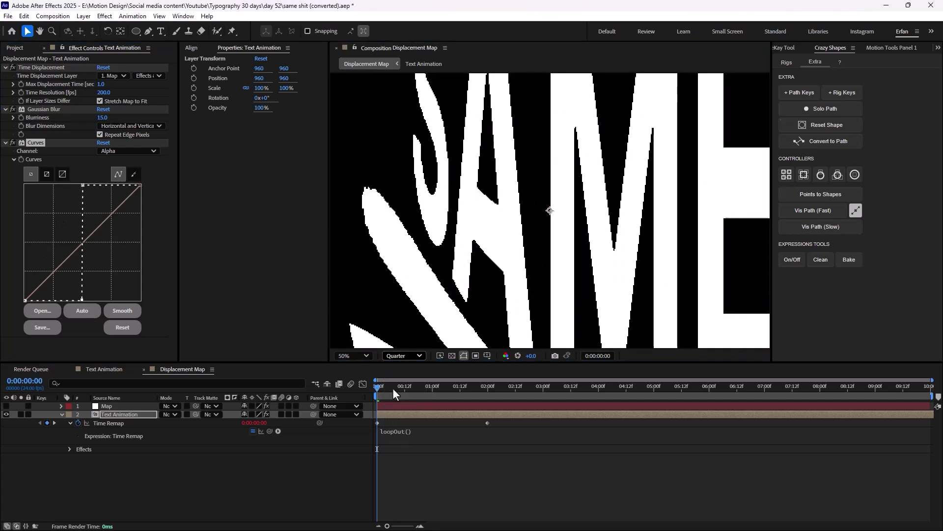
pyautogui.click(309, 485)
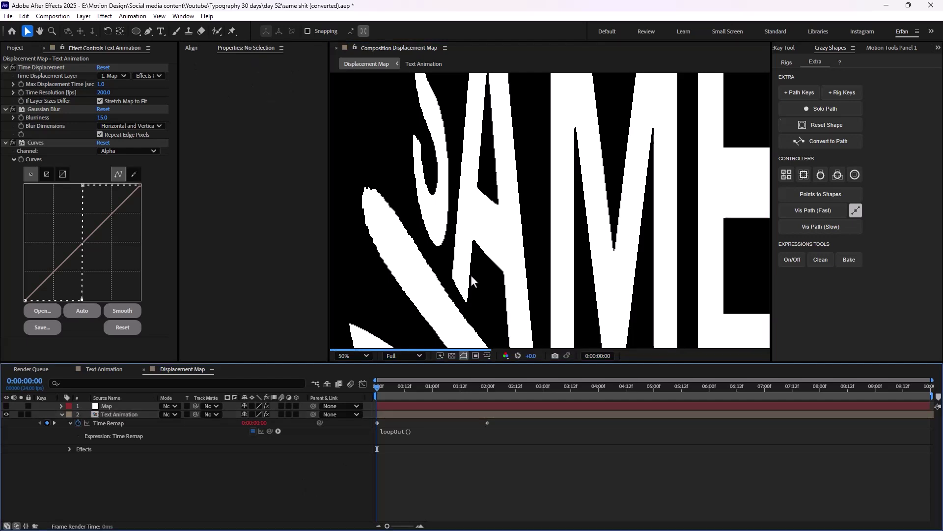
pyautogui.scroll(-1, 471, 275)
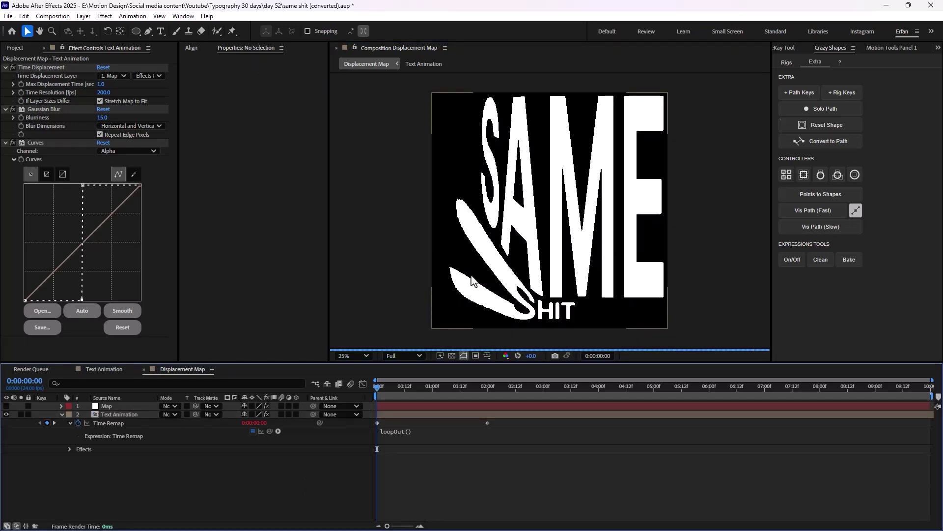
pyautogui.scroll(3, 471, 280)
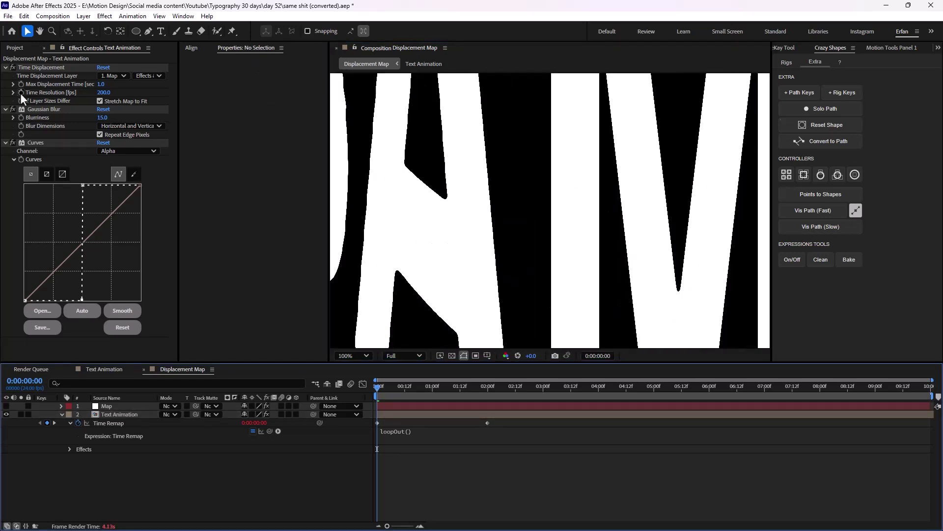
pyautogui.click(13, 108)
pyautogui.click(14, 142)
pyautogui.click(13, 109)
pyautogui.scroll(-6, 430, 227)
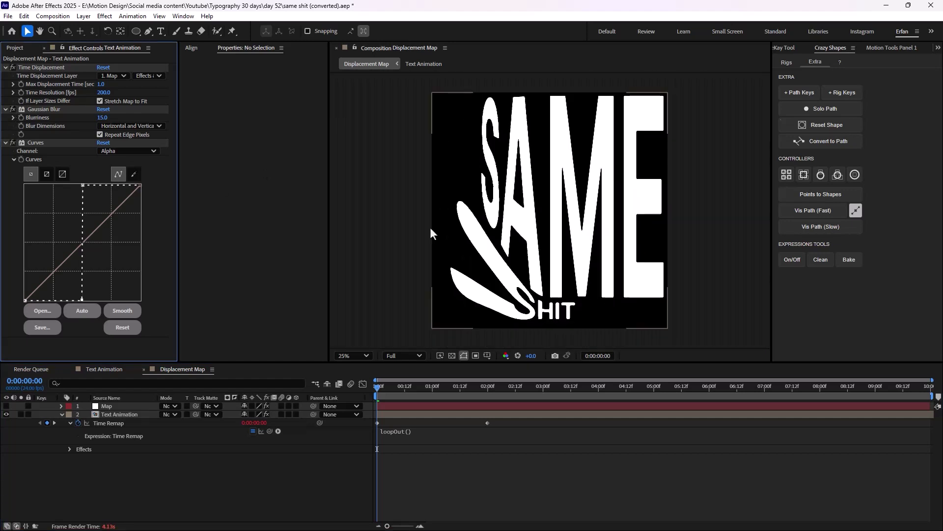
pyautogui.click(61, 414)
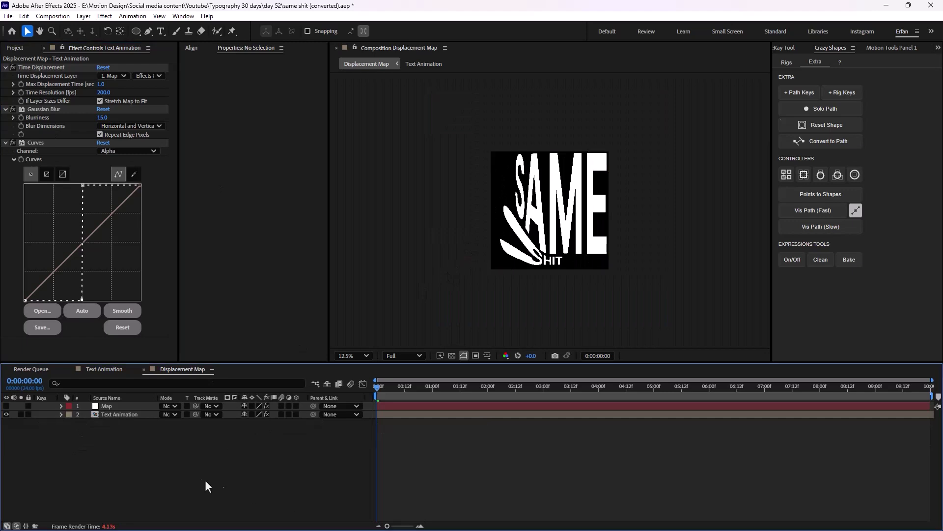
# Step: Create a new composition named 'Main'
pyautogui.click(12, 49)
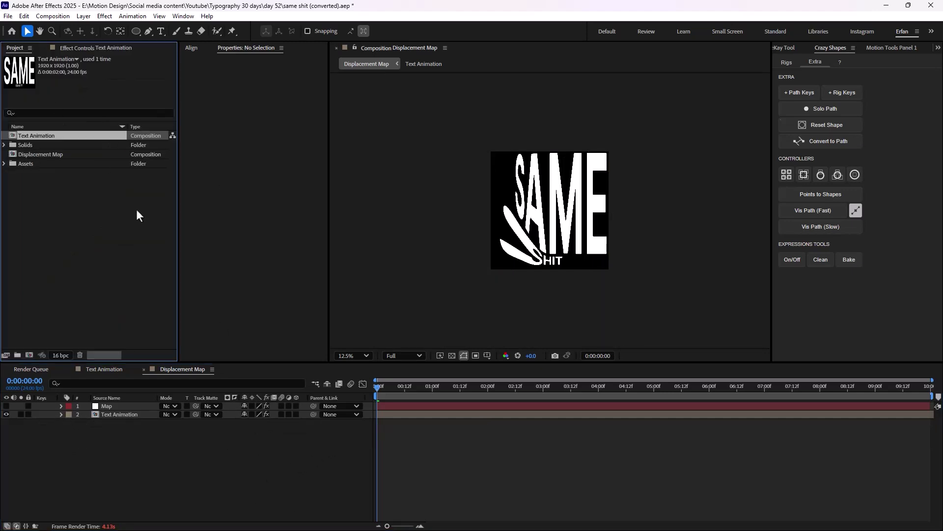
pyautogui.rightClick(84, 238)
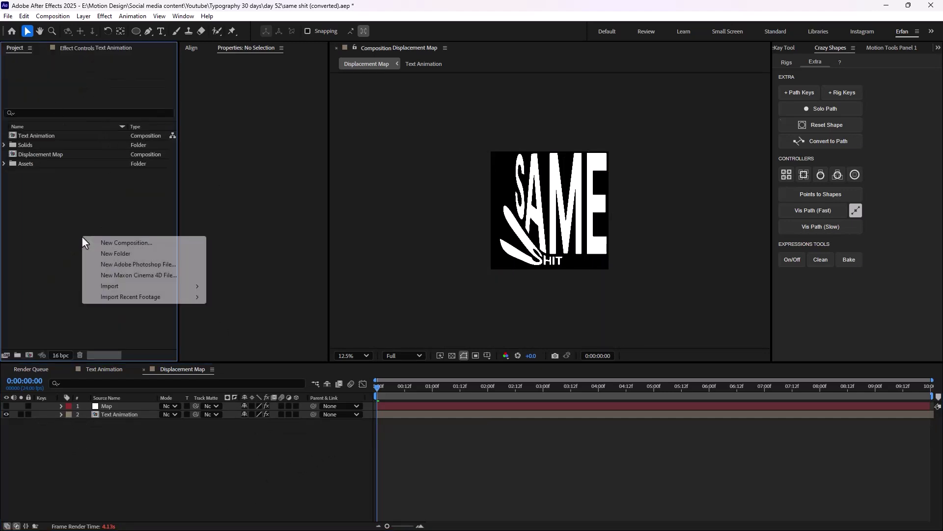
pyautogui.click(148, 245)
pyautogui.write('M')
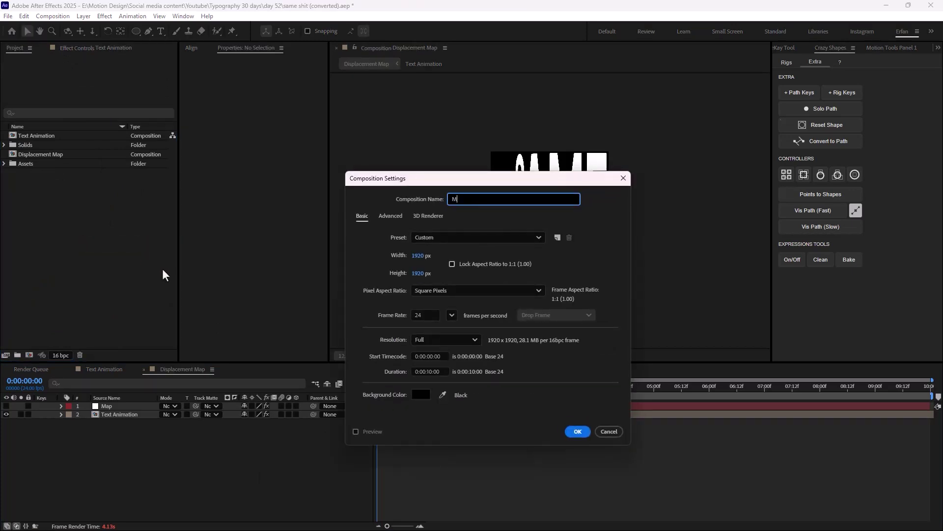
pyautogui.click(578, 431)
# Step: Add a white solid named 'BG' to the Main comp
pyautogui.click(112, 263)
pyautogui.click(186, 449)
pyautogui.hotkey('ctrl', 'y')
pyautogui.write('BG')
pyautogui.click(764, 438)
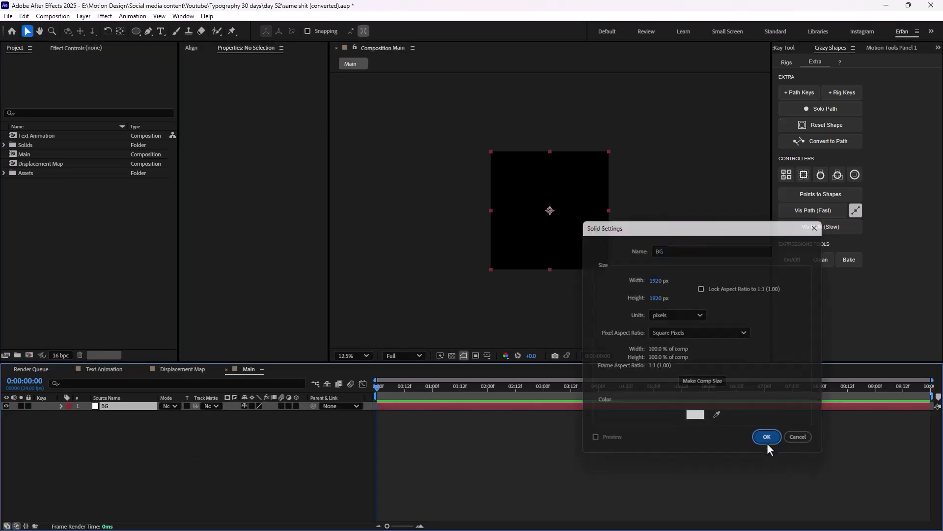
pyautogui.click(293, 481)
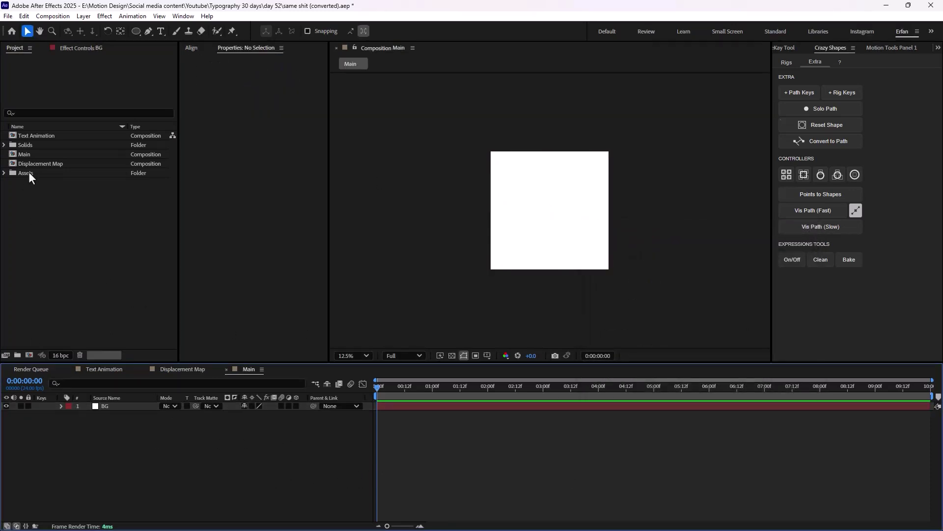
# Step: Place the Displacement Map comp above BG and give it a near-black (090909) Fill
pyautogui.moveTo(50, 163); pyautogui.dragTo(133, 406)
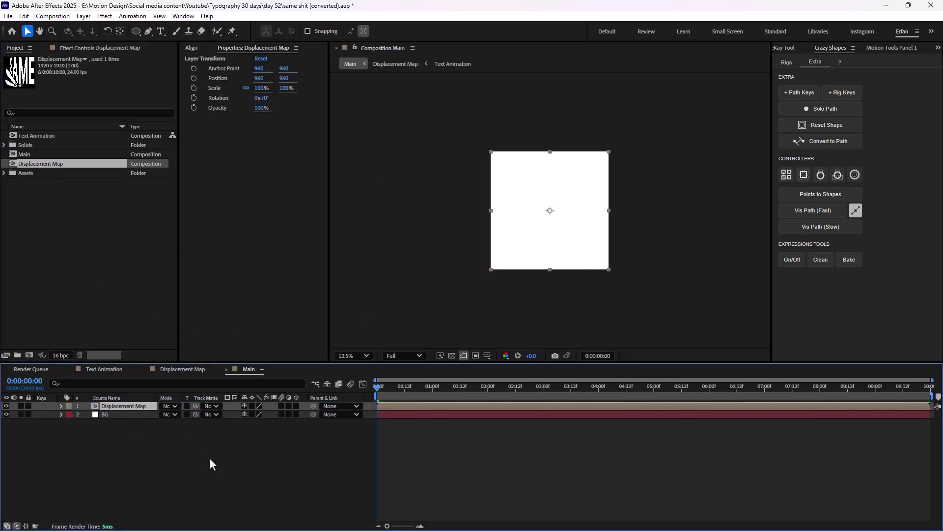
pyautogui.hotkey('ctrl', 'space')
pyautogui.write('fill')
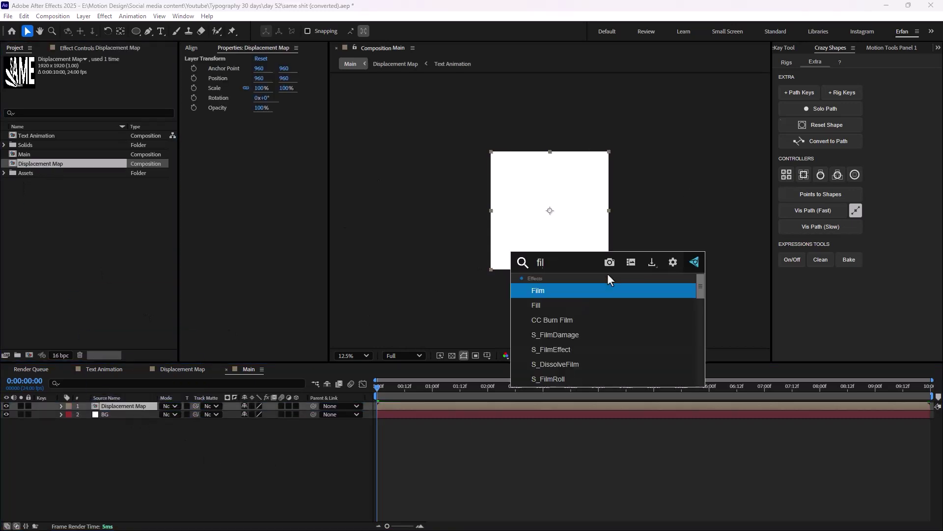
pyautogui.press('Return')
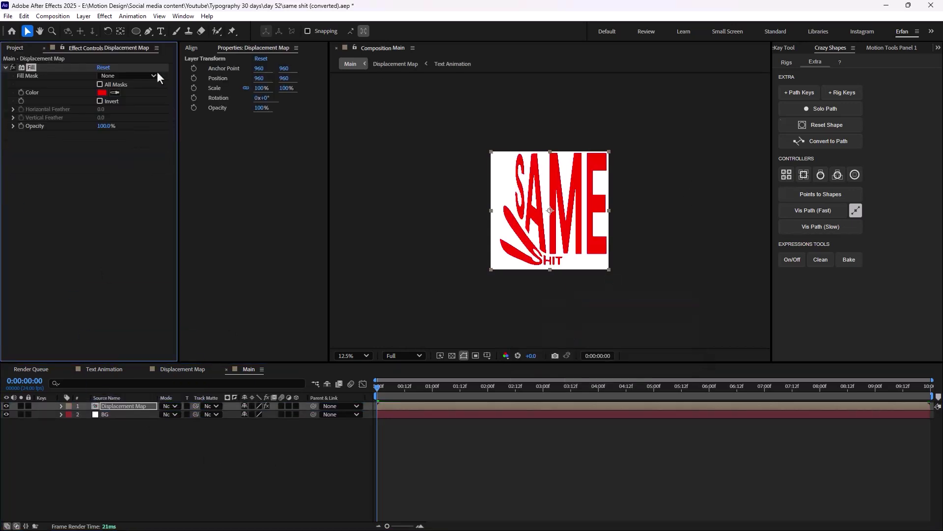
pyautogui.click(101, 92)
pyautogui.moveTo(496, 457); pyautogui.dragTo(474, 467)
pyautogui.click(681, 370)
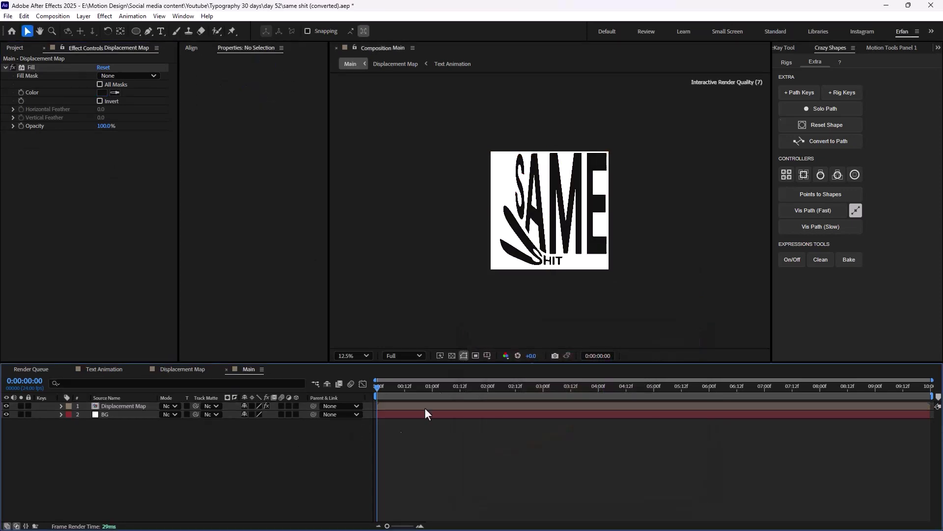
# Step: Set the preview to Quarter resolution and zoom the viewer to 25%
pyautogui.click(409, 354)
pyautogui.click(406, 418)
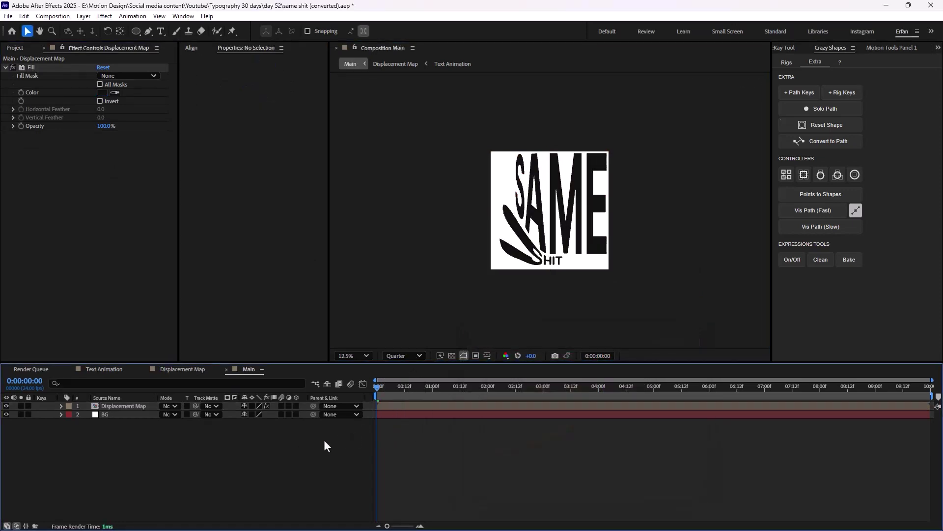
pyautogui.press('.')
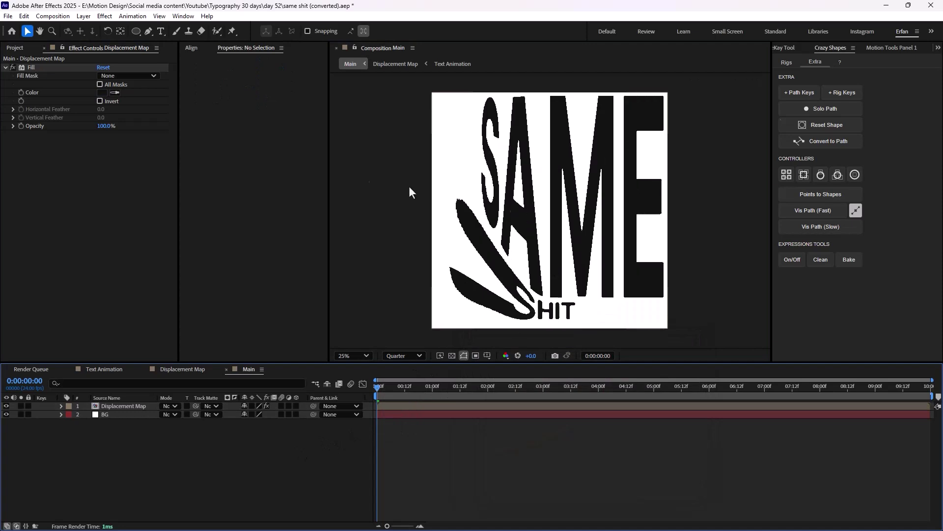
pyautogui.click(23, 47)
# Step: Create a 1080×1080 composition named 'Texture'
pyautogui.rightClick(84, 220)
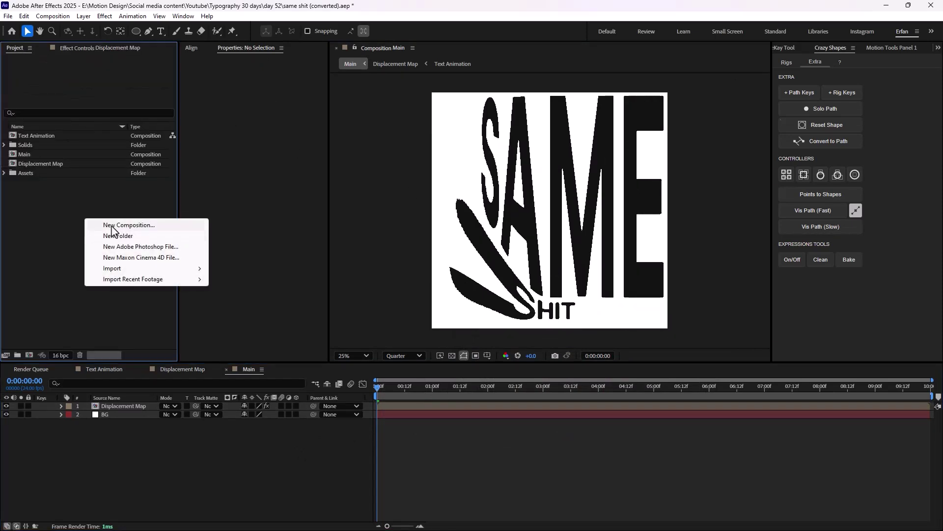
pyautogui.click(113, 224)
pyautogui.write('Textgur')
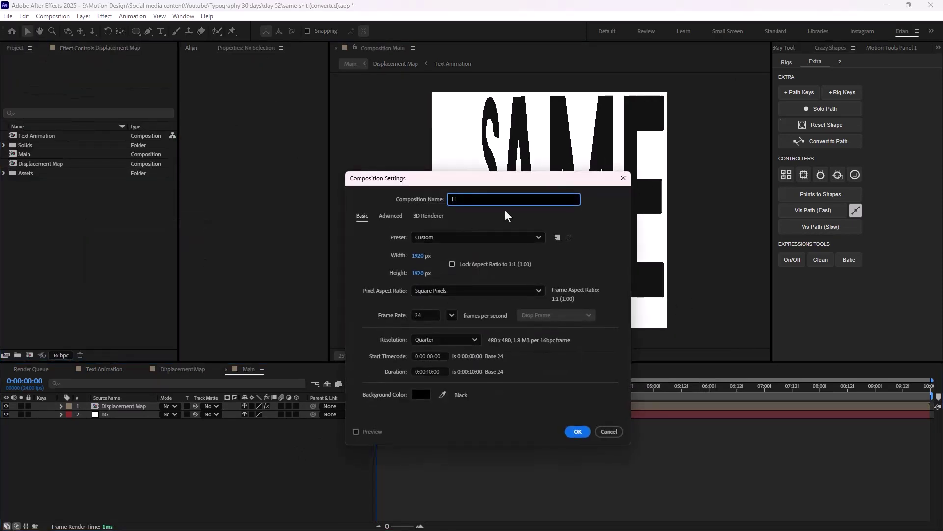
pyautogui.press('BackSpace')
pyautogui.press('BackSpace')
pyautogui.press('BackSpace')
pyautogui.write('ure')
pyautogui.press('Return')
pyautogui.hotkey('ctrl', 'k')
pyautogui.click(419, 255)
pyautogui.write('1080')
pyautogui.press('Tab')
pyautogui.write('1080')
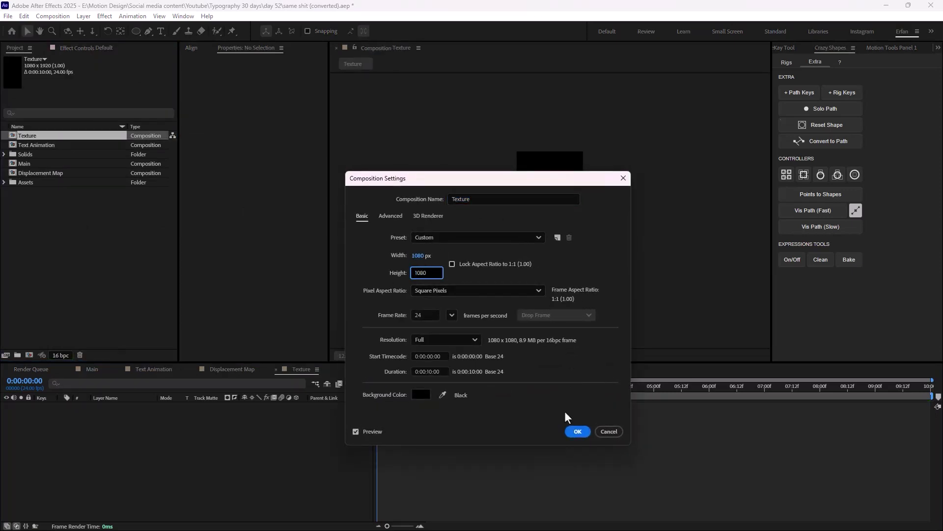
pyautogui.click(573, 431)
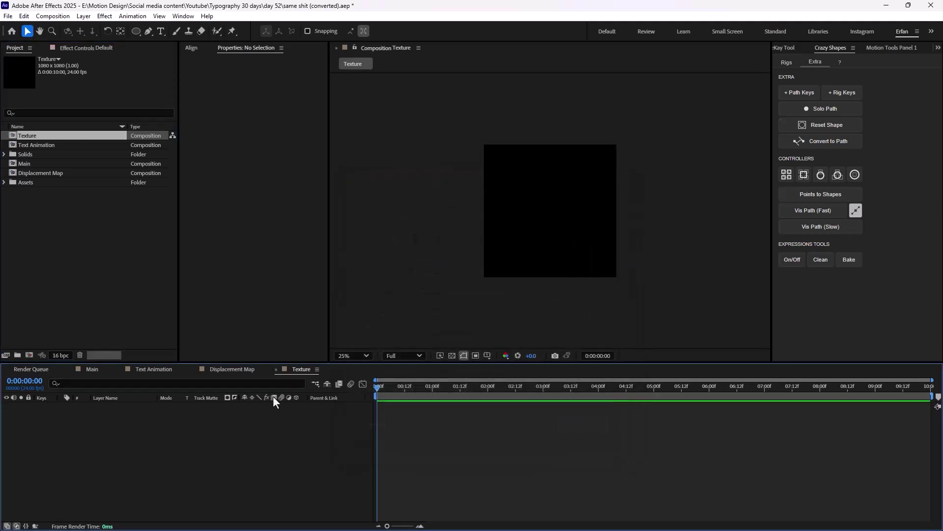
# Step: Add a solid layer named 'Noise' to the Texture comp
pyautogui.rightClick(210, 442)
pyautogui.moveTo(312, 321)
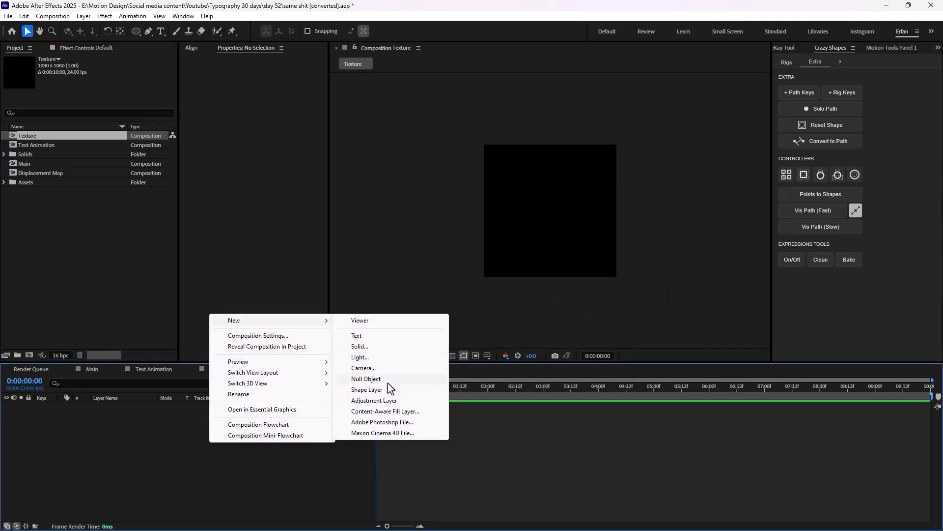
pyautogui.click(385, 347)
pyautogui.press('BackSpace')
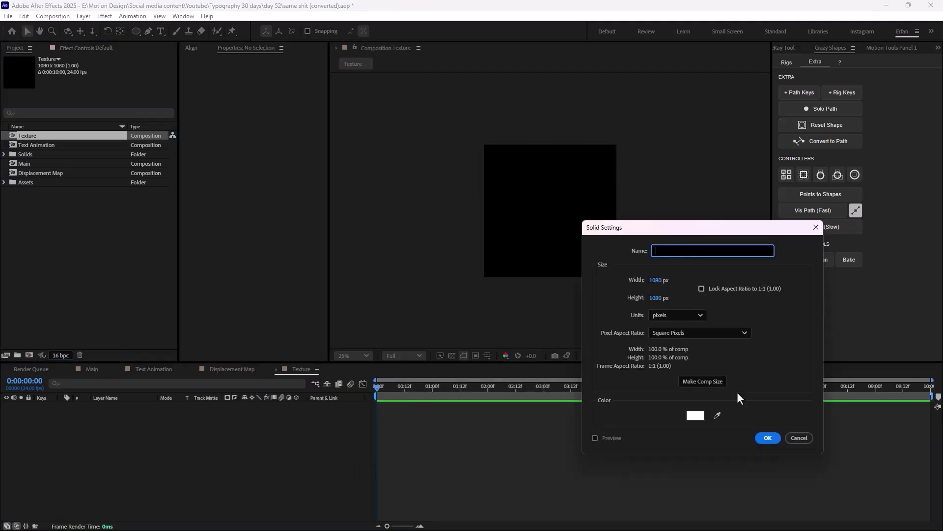
pyautogui.press('Return')
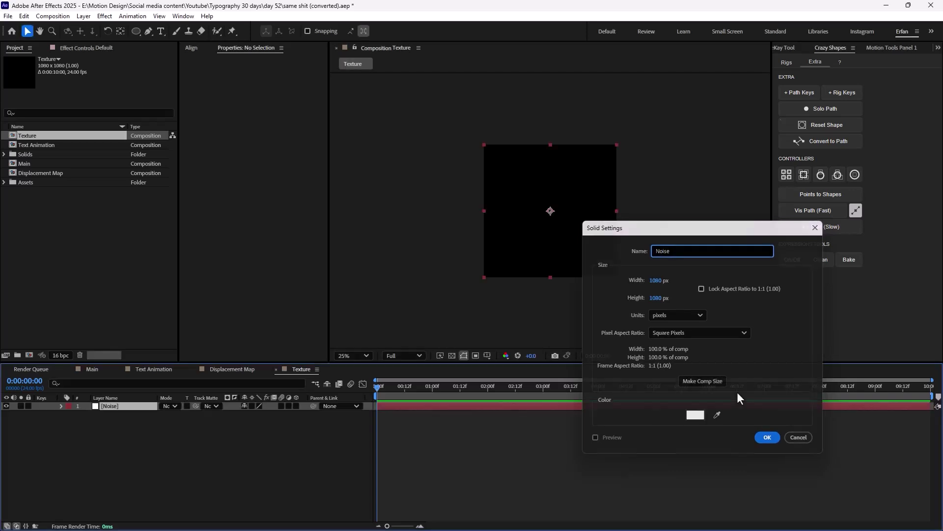
pyautogui.click(154, 426)
pyautogui.click(162, 404)
# Step: Apply Fractal Noise to the Noise solid
pyautogui.hotkey('ctrl', 'space')
pyautogui.write('frac')
pyautogui.press('Down')
pyautogui.press('Return')
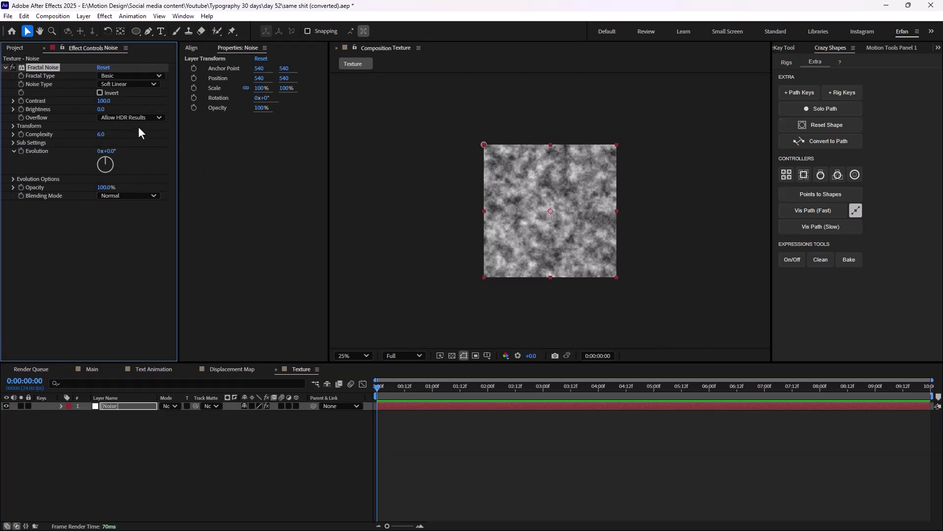
# Step: Set Fractal Noise to Contrast 150, Brightness 15 and Transform Scale 253, then collapse it
pyautogui.moveTo(105, 101); pyautogui.dragTo(132, 102)
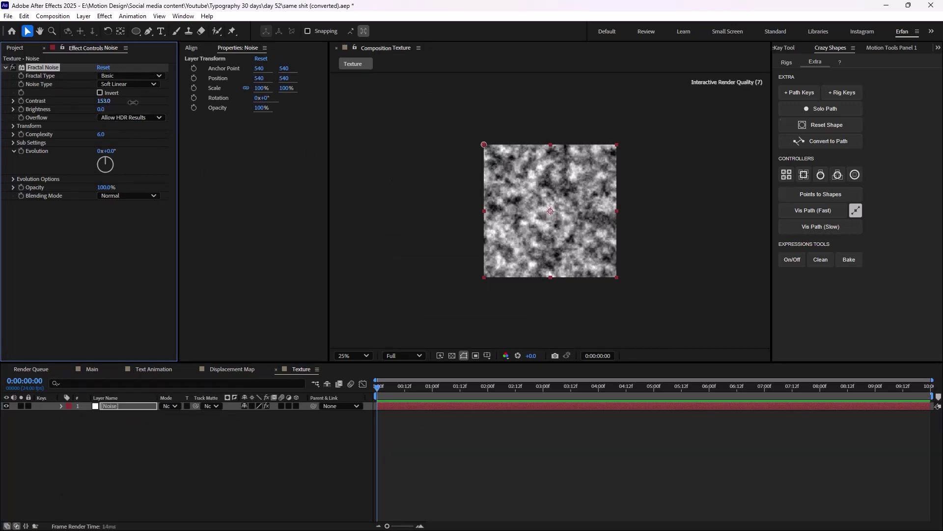
pyautogui.press('.')
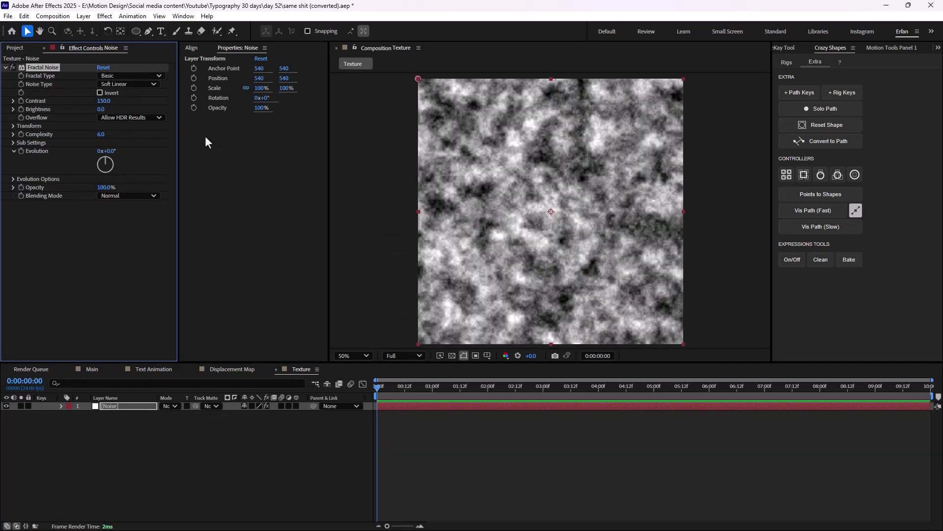
pyautogui.moveTo(101, 109); pyautogui.dragTo(105, 109)
pyautogui.click(105, 110)
pyautogui.press('Return')
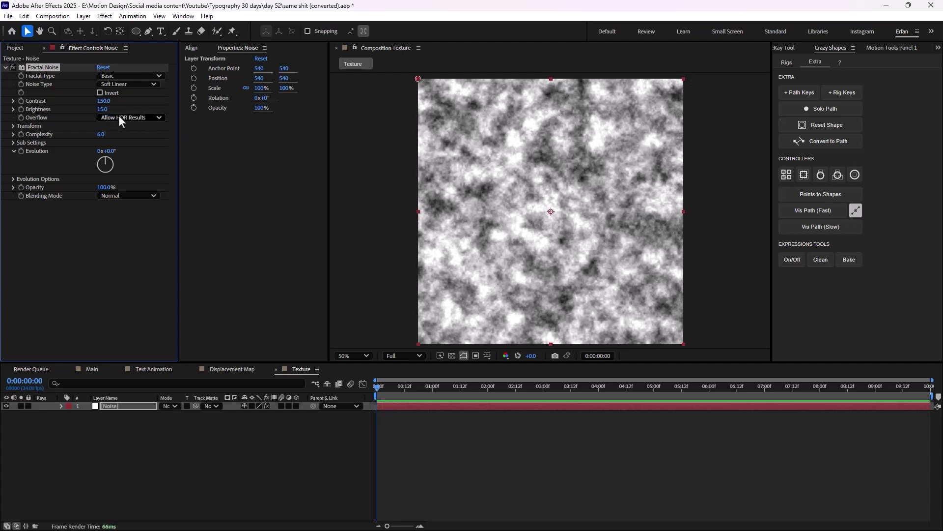
pyautogui.click(12, 126)
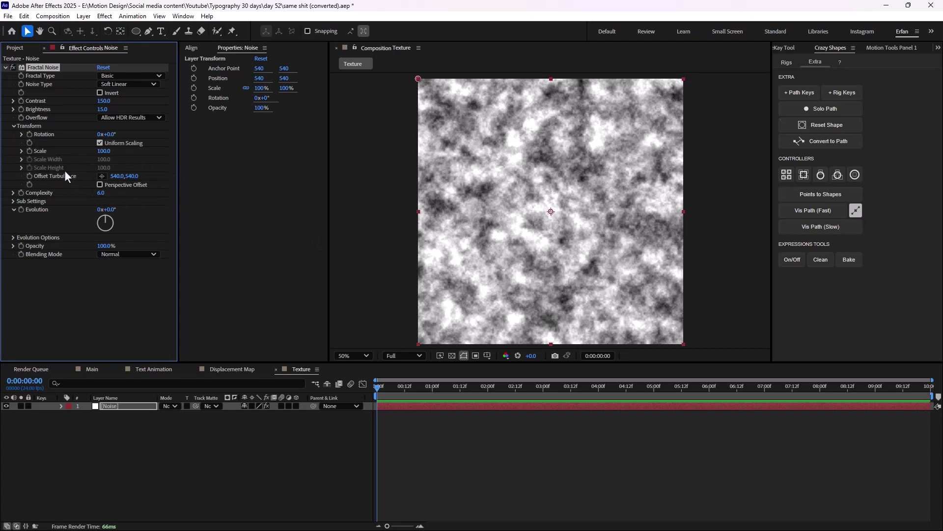
pyautogui.moveTo(103, 157); pyautogui.dragTo(178, 152)
pyautogui.scroll(-2, 449, 216)
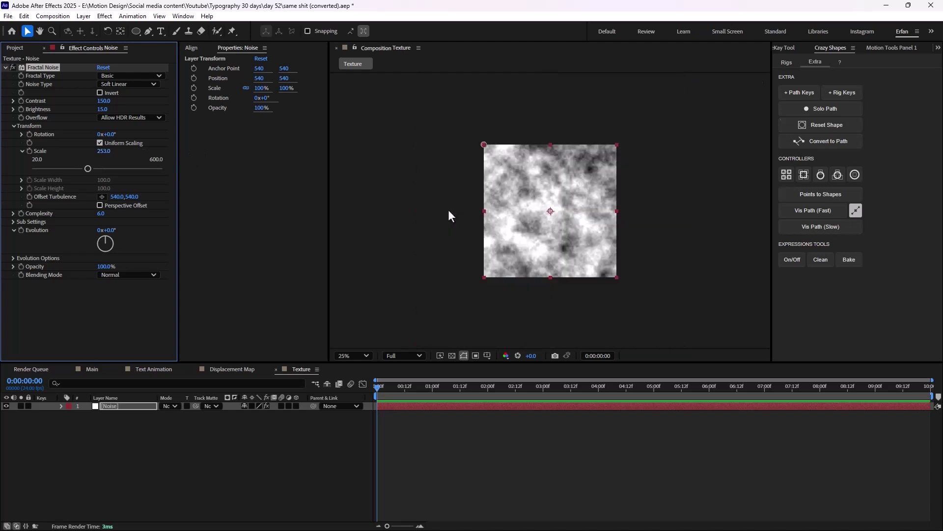
pyautogui.click(243, 473)
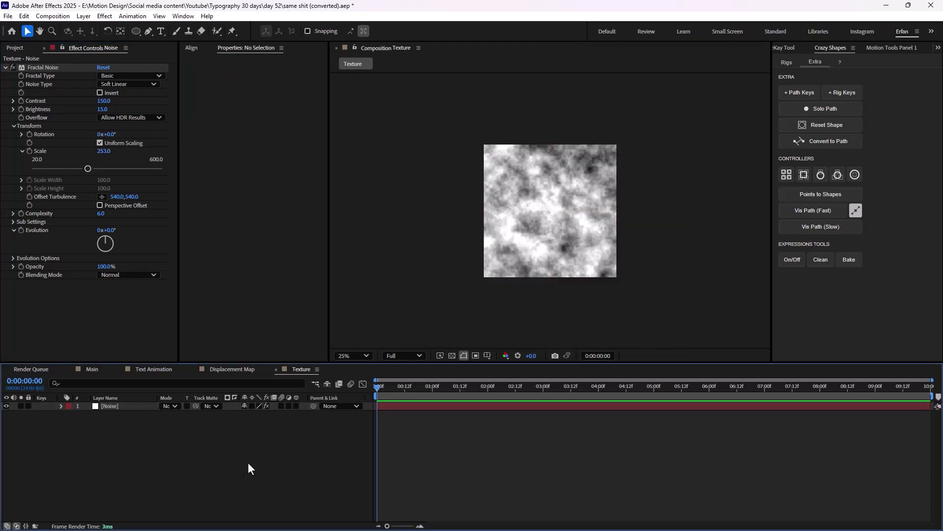
pyautogui.click(6, 68)
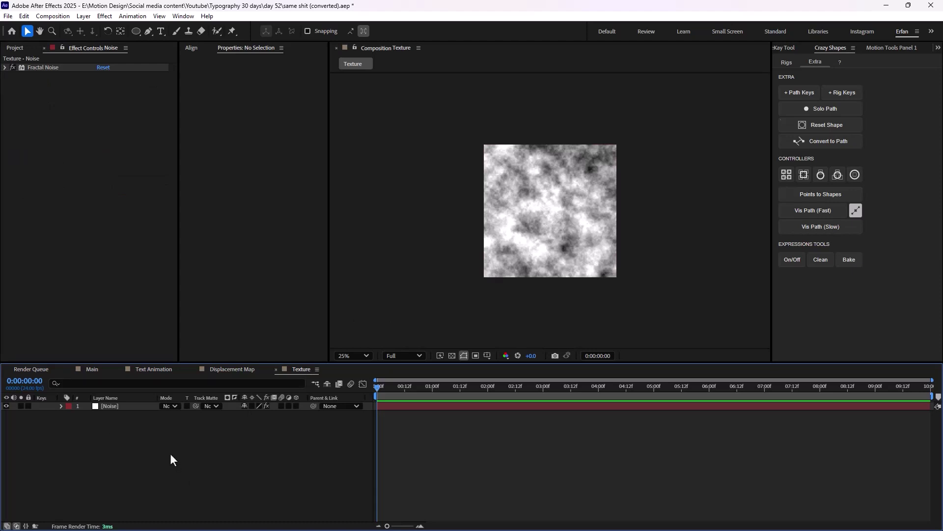
# Step: Add a new adjustment layer named 'Halftone'
pyautogui.rightClick(114, 446)
pyautogui.moveTo(226, 328)
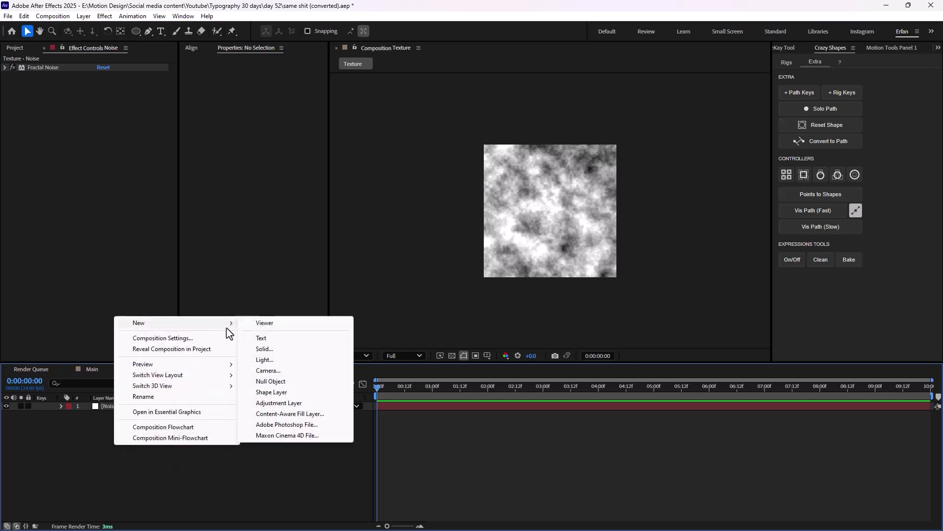
pyautogui.click(292, 404)
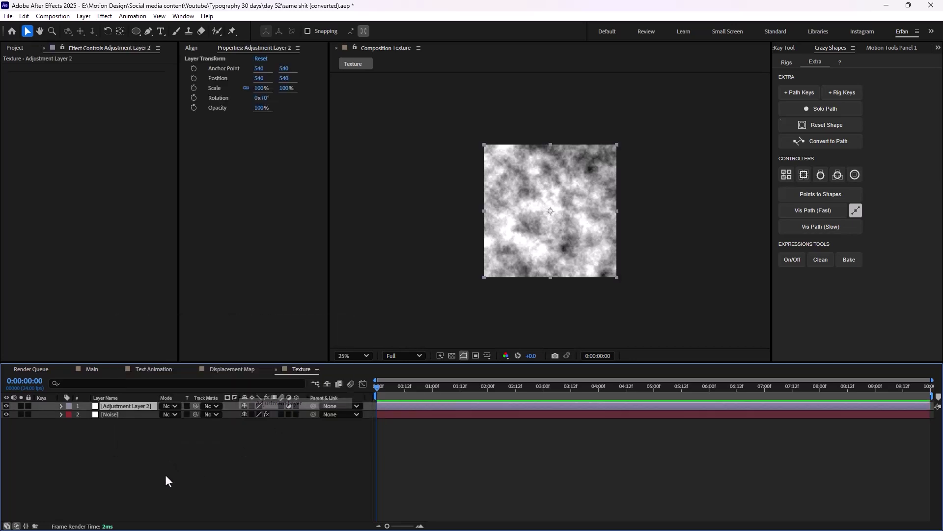
pyautogui.click(132, 406)
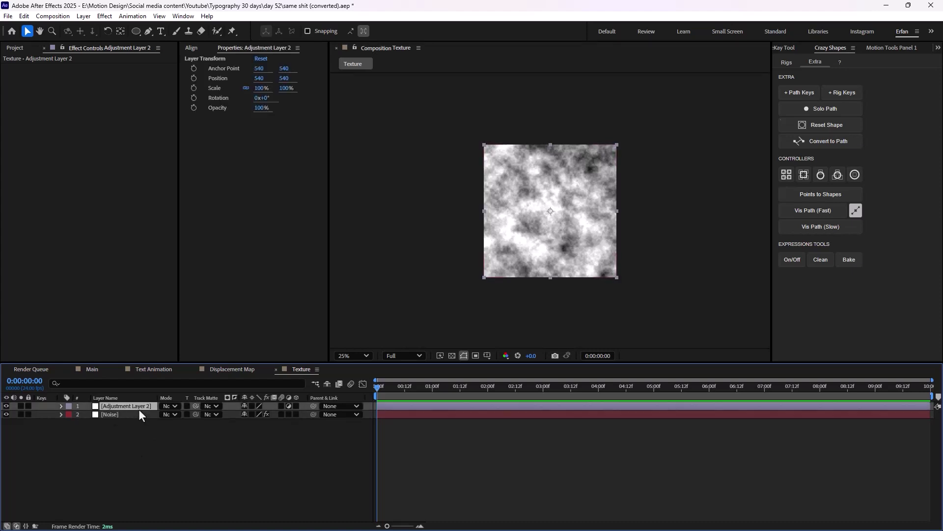
pyautogui.press('Return')
pyautogui.write('Halftone')
pyautogui.press('Return')
# Step: Apply CC Ball Action to Halftone with Ball Size 50 and Shading 100
pyautogui.hotkey('ctrl', 'space')
pyautogui.write('cc')
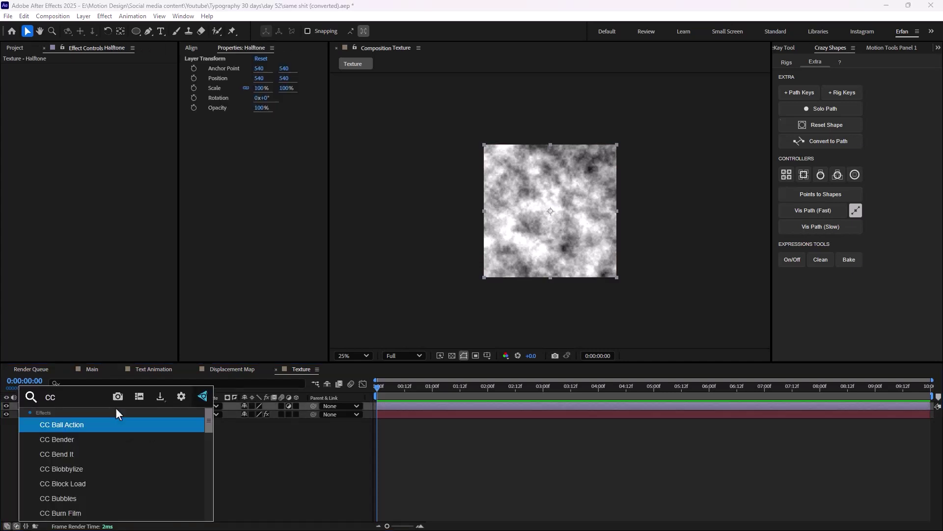
pyautogui.press('Return')
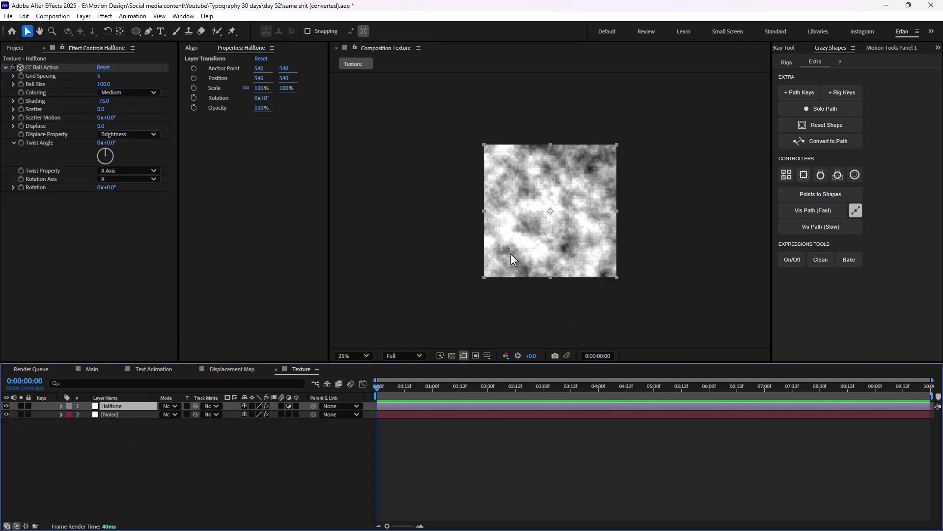
pyautogui.click(107, 84)
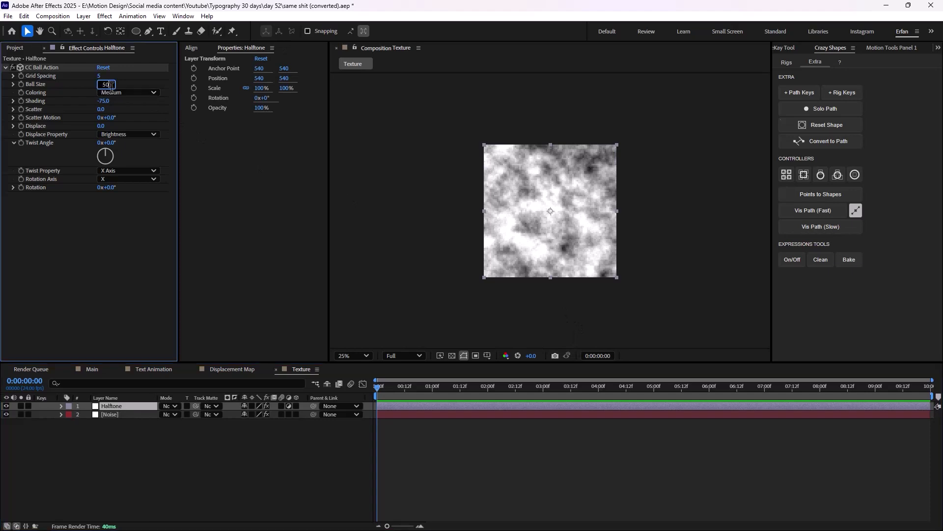
pyautogui.press('Return')
pyautogui.press('.')
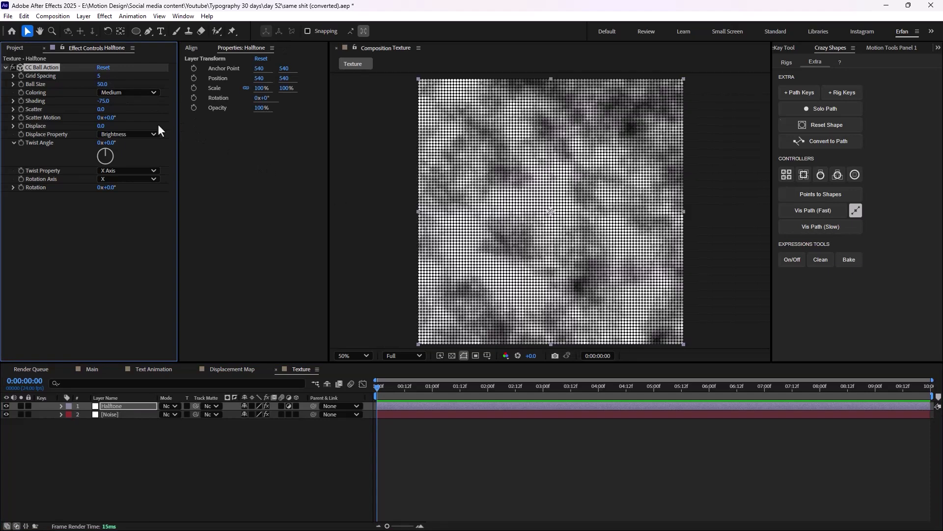
pyautogui.click(103, 101)
pyautogui.press('Return')
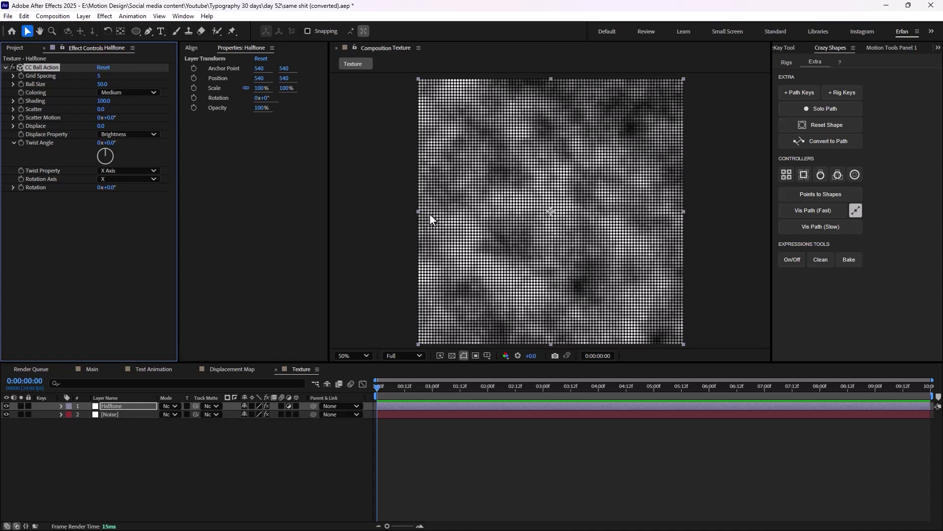
pyautogui.scroll(1, 493, 233)
pyautogui.scroll(-1, 494, 233)
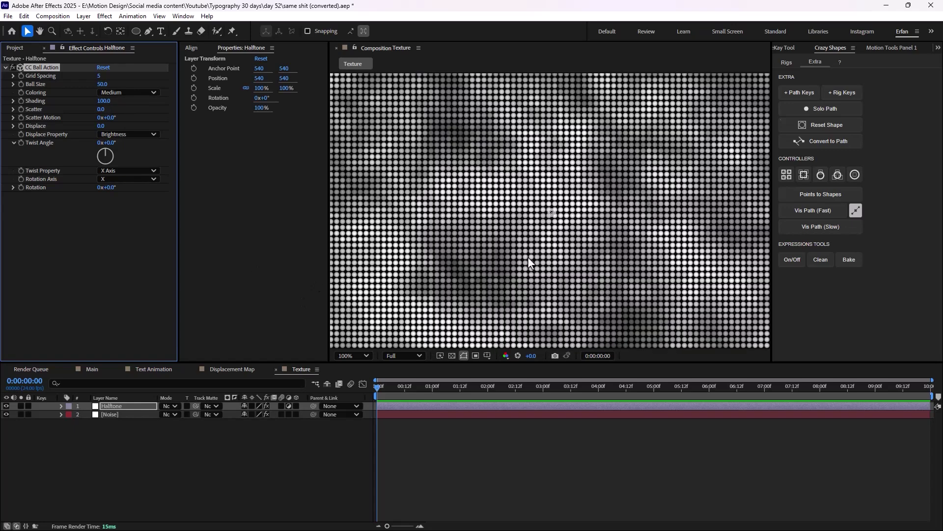
# Step: Add a Transform effect to the Halftone layer
pyautogui.hotkey('ctrl', 'space')
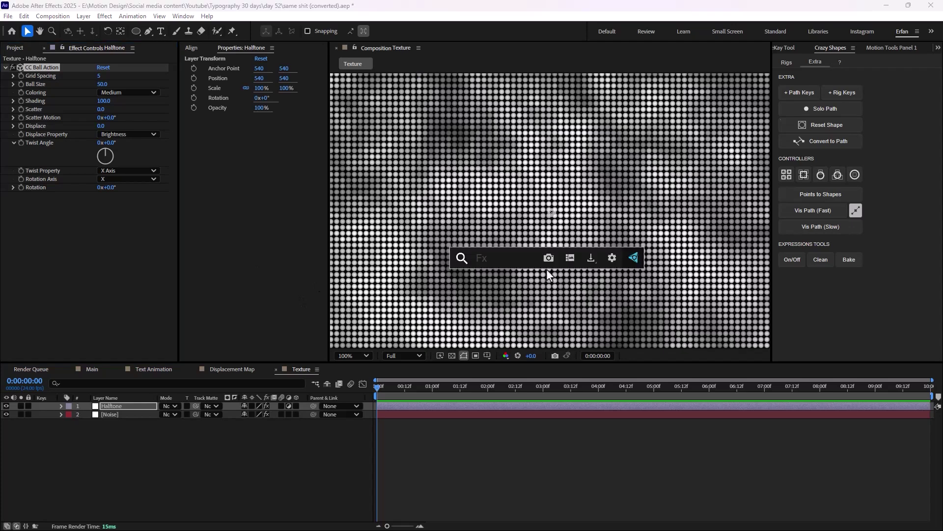
pyautogui.write('tran')
pyautogui.press('Return')
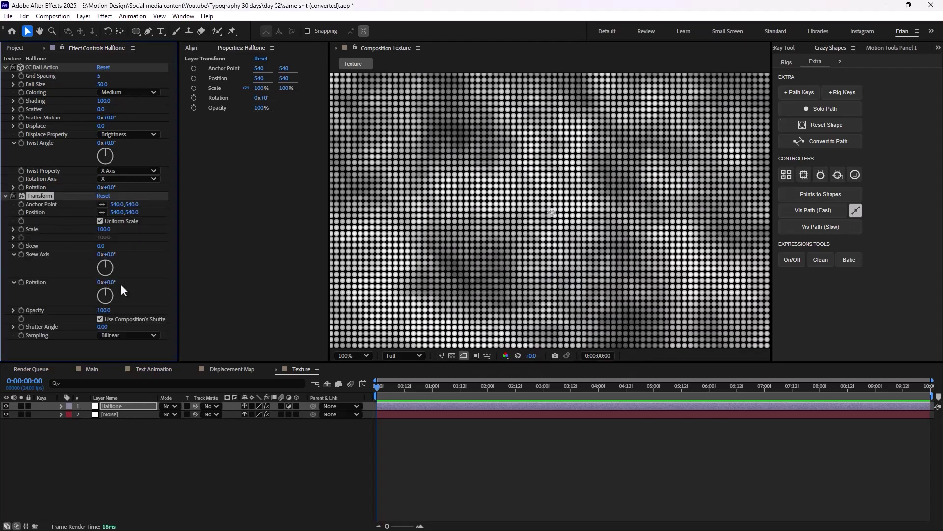
# Step: Set Transform Rotation to 45°, then put a duplicate, Transform 2, above CC Ball Action at -45°
pyautogui.moveTo(114, 291); pyautogui.dragTo(112, 283)
pyautogui.scroll(-4, 455, 199)
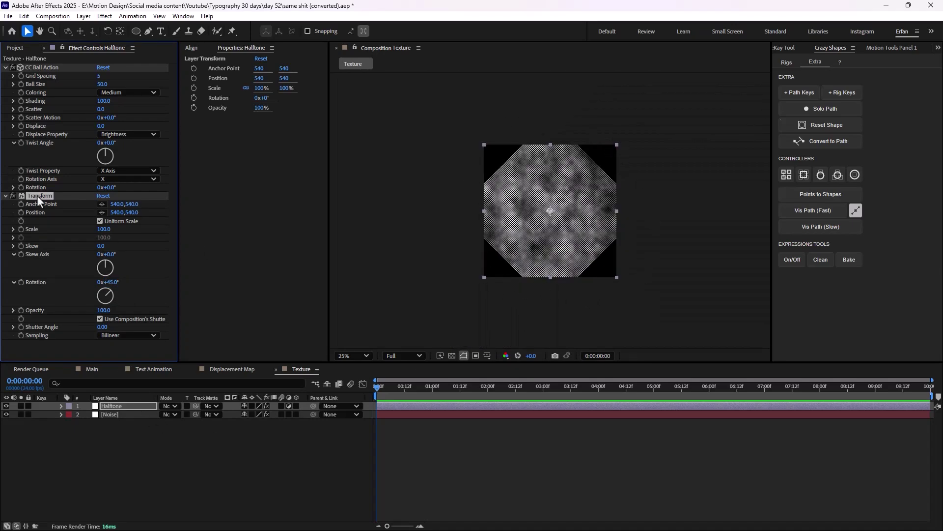
pyautogui.hotkey('ctrl', 'd')
pyautogui.moveTo(43, 263); pyautogui.dragTo(38, 84)
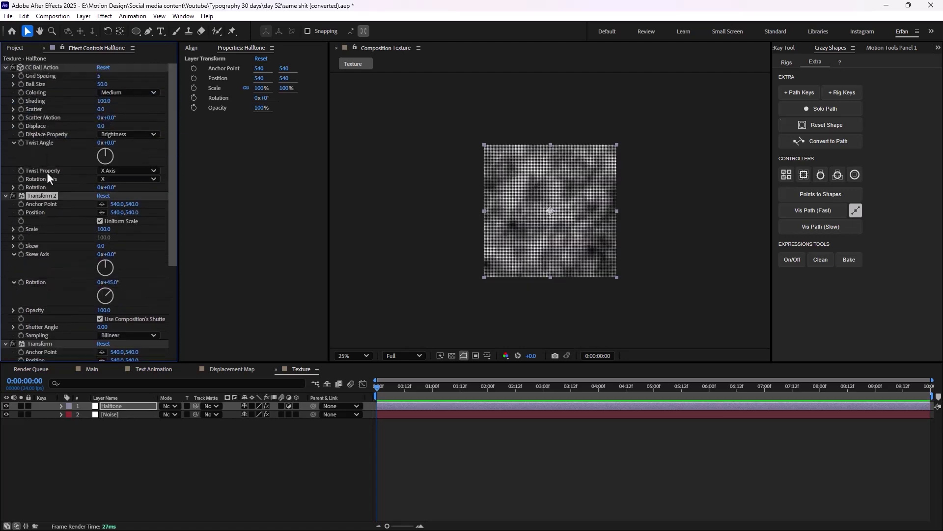
pyautogui.moveTo(50, 196); pyautogui.dragTo(55, 64)
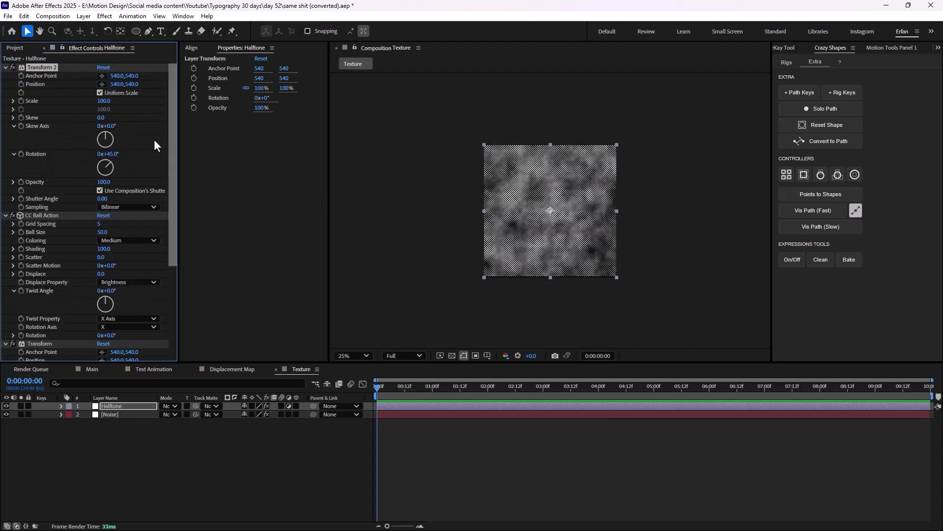
pyautogui.click(113, 154)
pyautogui.write('-45')
pyautogui.press('Return')
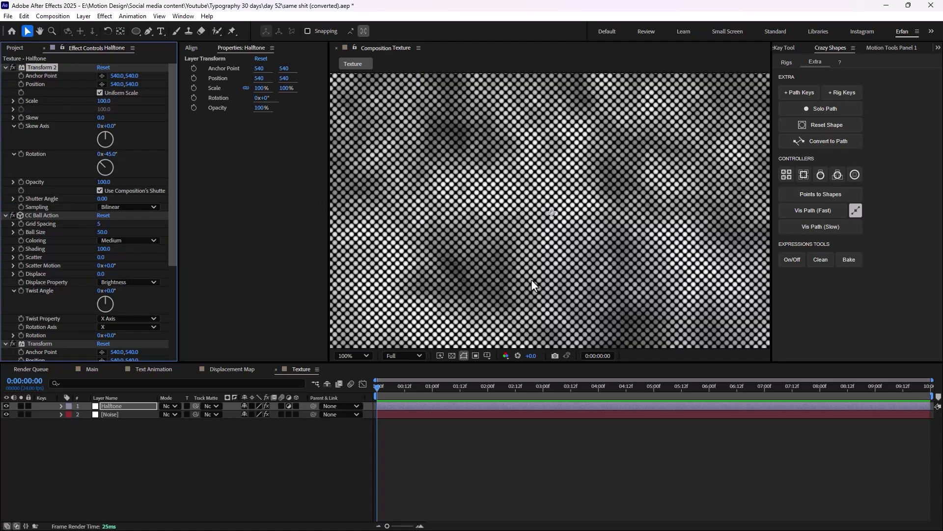
pyautogui.click(5, 67)
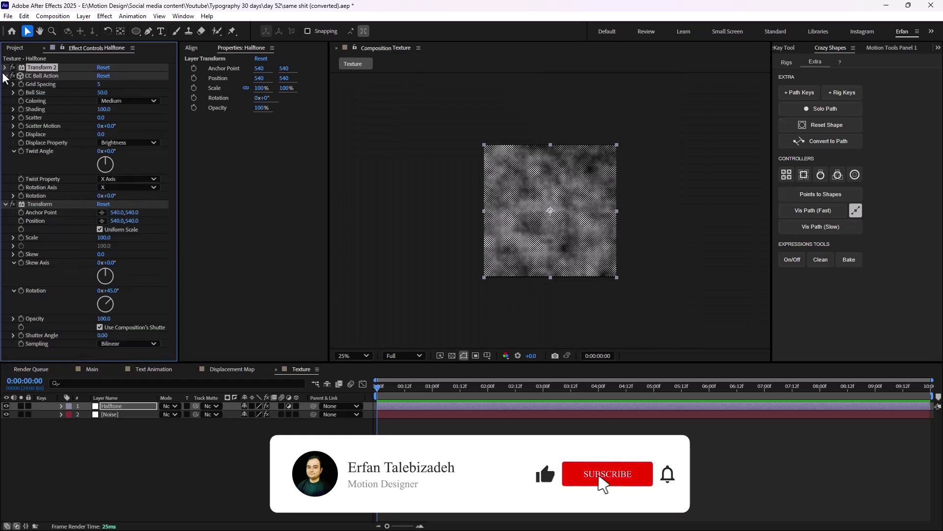
# Step: Add a Fill effect to Halftone with its colour set to black (#000000)
pyautogui.click(5, 76)
pyautogui.click(5, 84)
pyautogui.hotkey('ctrl', 'space')
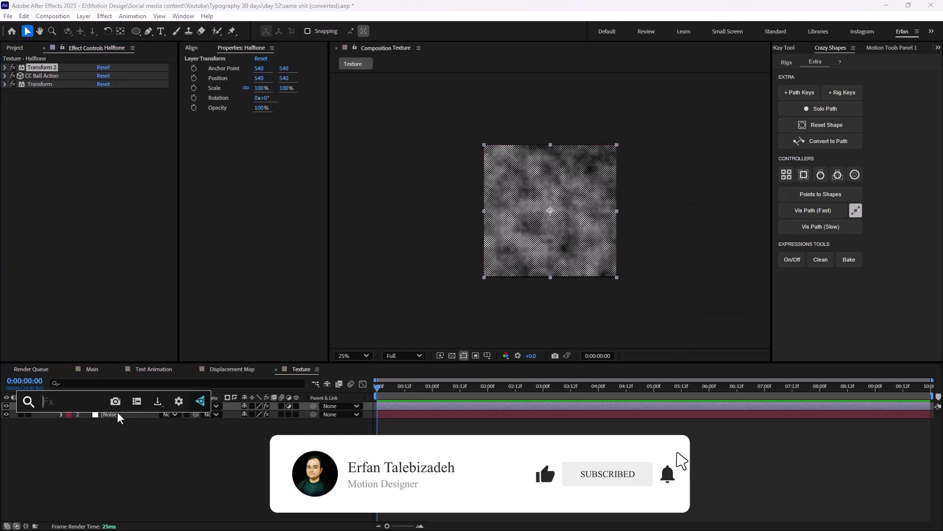
pyautogui.write('fill')
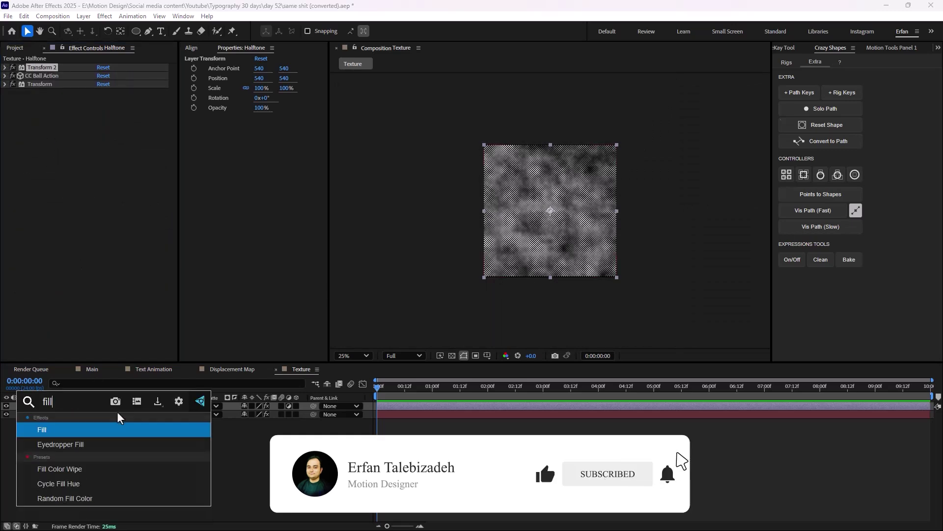
pyautogui.press('Return')
pyautogui.click(101, 119)
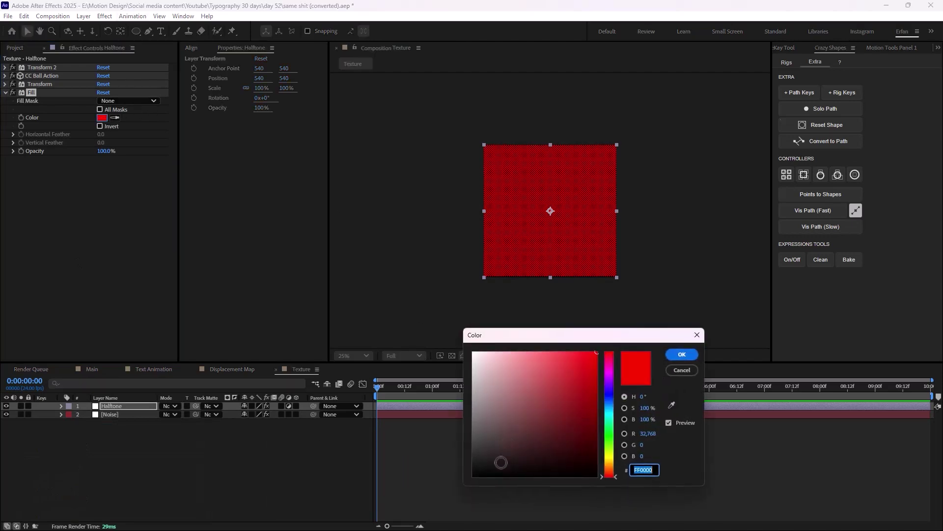
pyautogui.write('000000')
pyautogui.click(681, 354)
pyautogui.press('.')
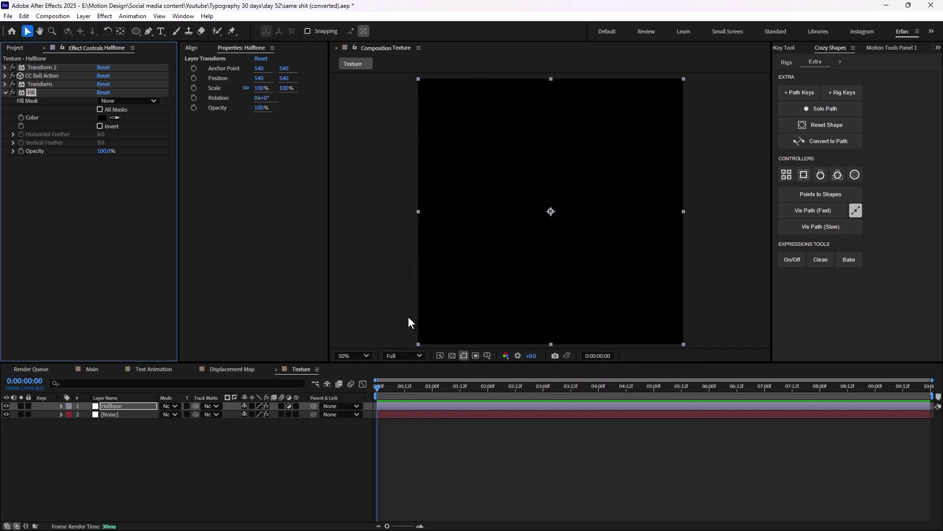
# Step: Apply Solid Composite to Halftone and check the black-and-white dots at 50% and 100%
pyautogui.hotkey('ctrl', 'space')
pyautogui.write('solid')
pyautogui.press('Return')
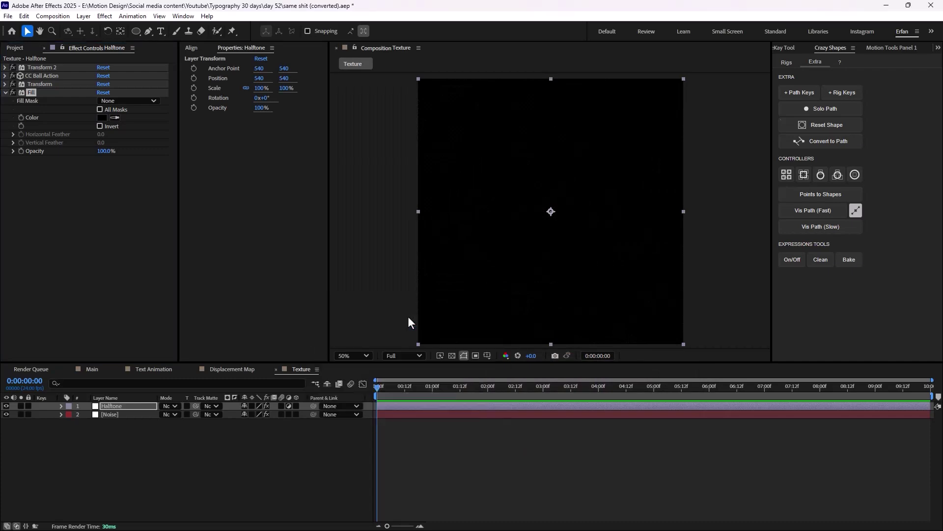
pyautogui.press(',')
pyautogui.press('.')
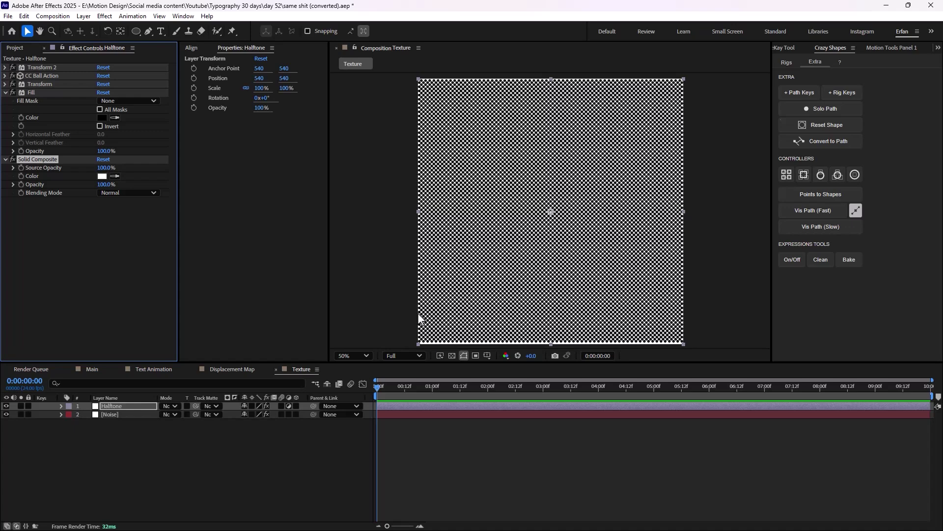
pyautogui.press(',')
pyautogui.press('/')
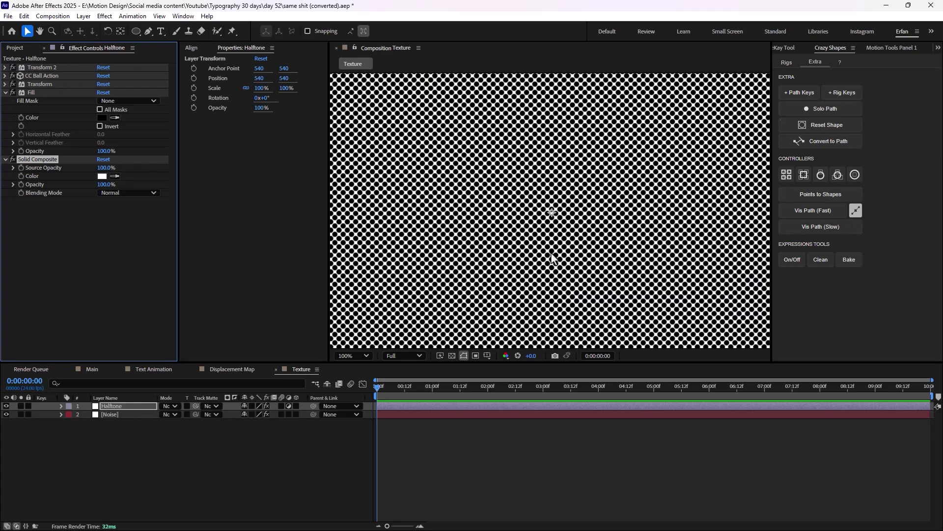
pyautogui.press(',')
pyautogui.press(',')
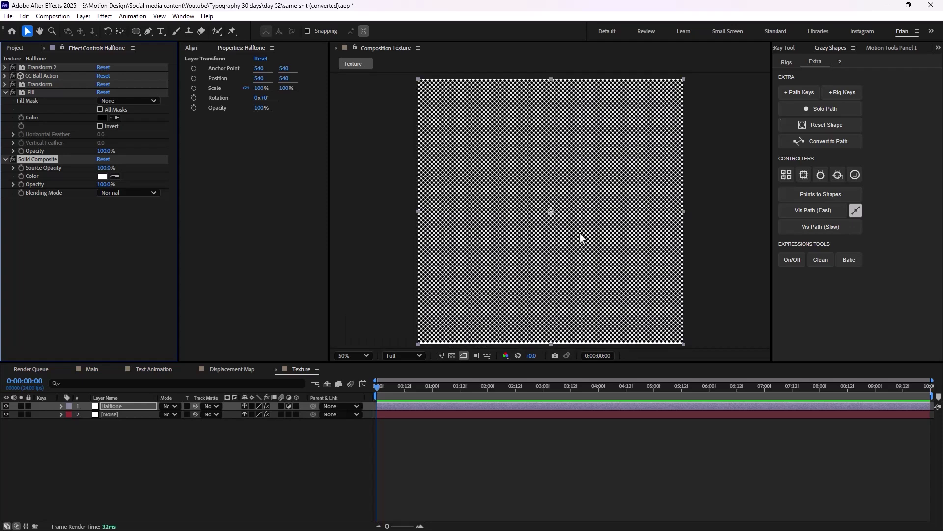
# Step: Add Gaussian Blur to the Halftone layer with Blurriness 4
pyautogui.hotkey('ctrl', 'space')
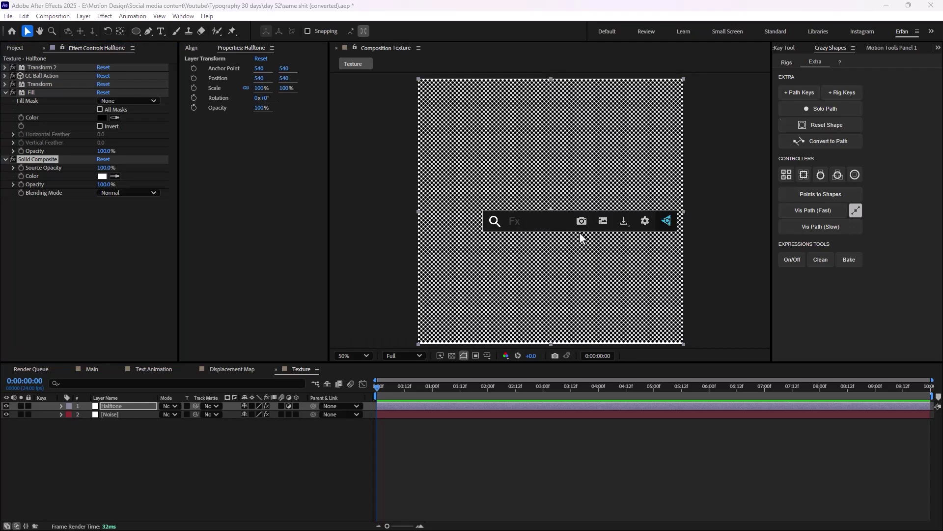
pyautogui.write('gau')
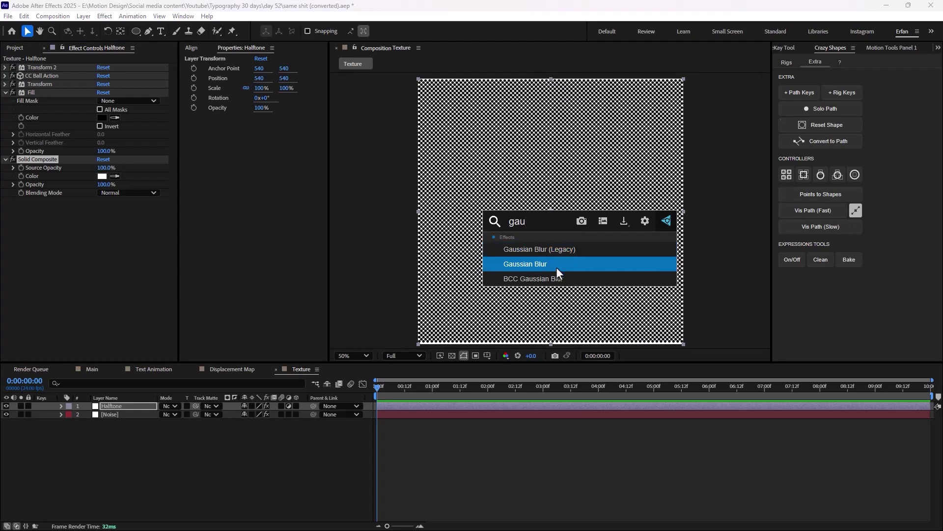
pyautogui.click(555, 264)
pyautogui.click(102, 209)
pyautogui.write('4')
pyautogui.press('Return')
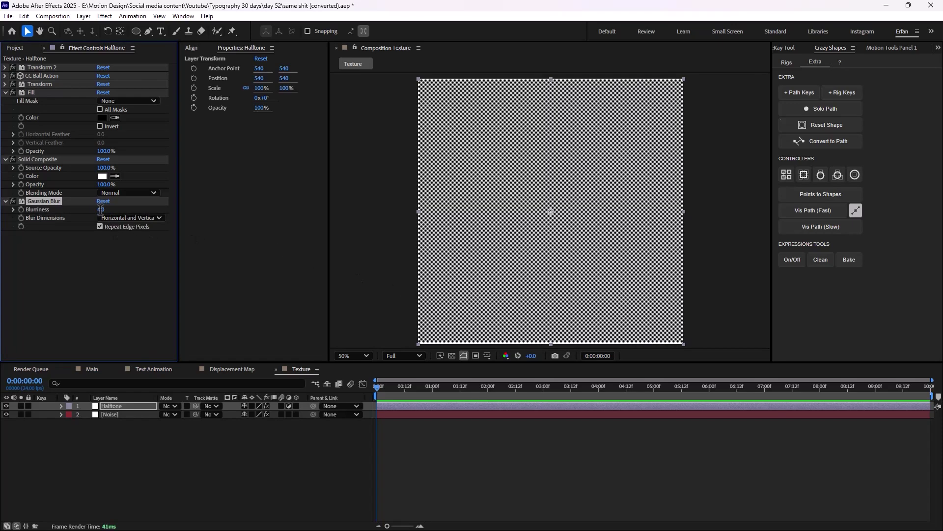
pyautogui.press('/')
pyautogui.press(',')
# Step: Apply CC Composite to Halftone with the Hard Mix transfer mode
pyautogui.hotkey('ctrl', 'space')
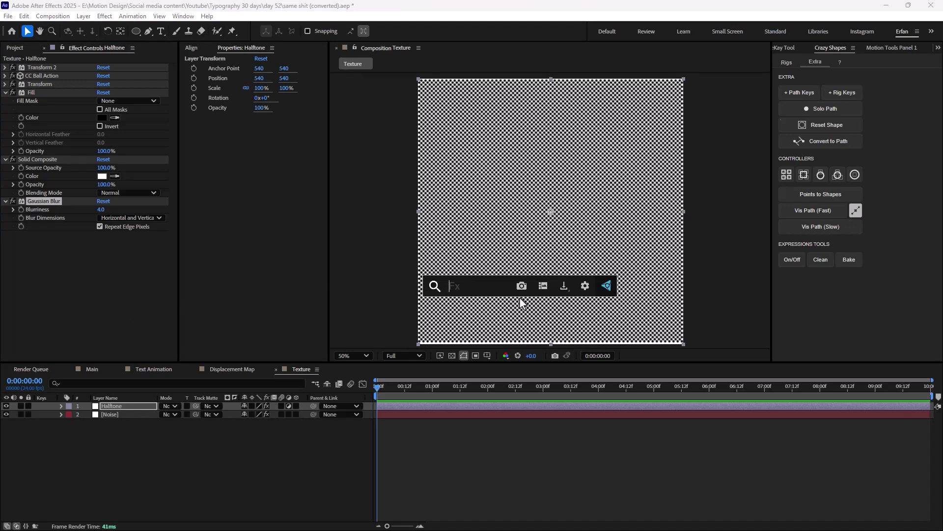
pyautogui.write('cc com')
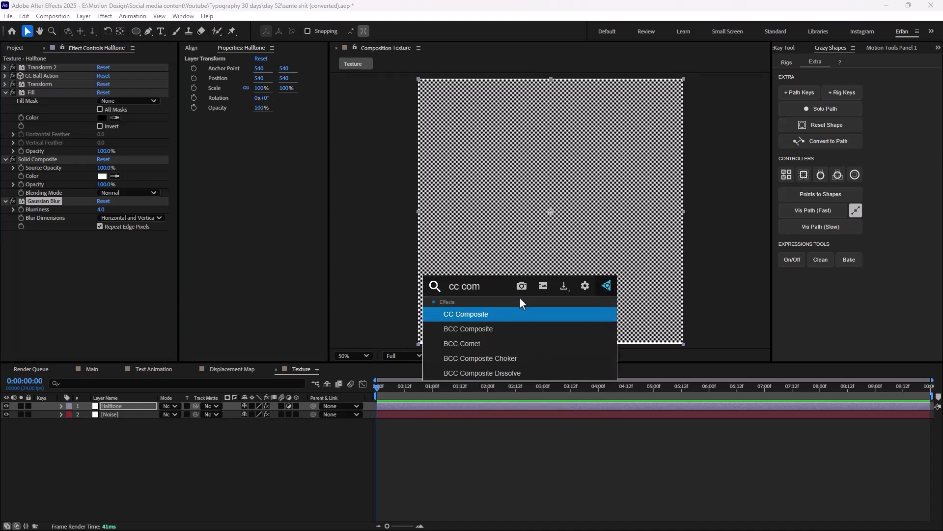
pyautogui.press('Return')
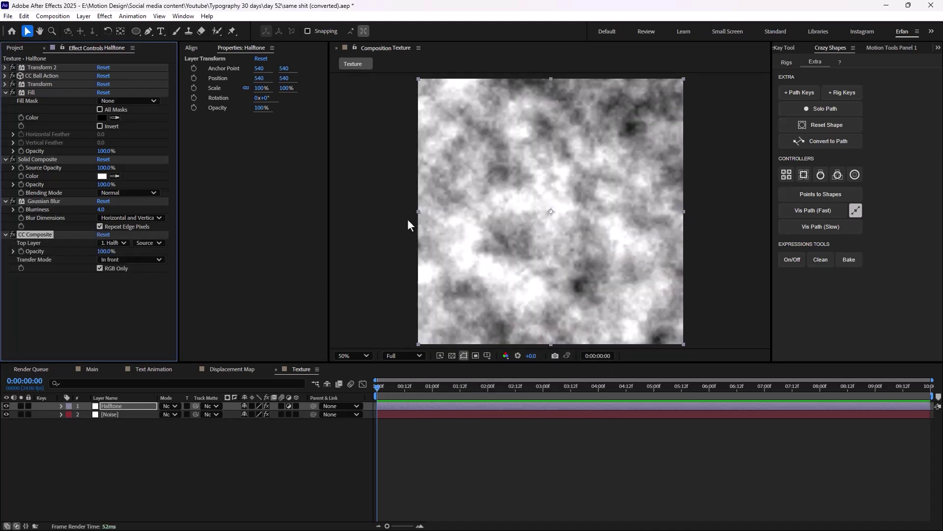
pyautogui.press(',')
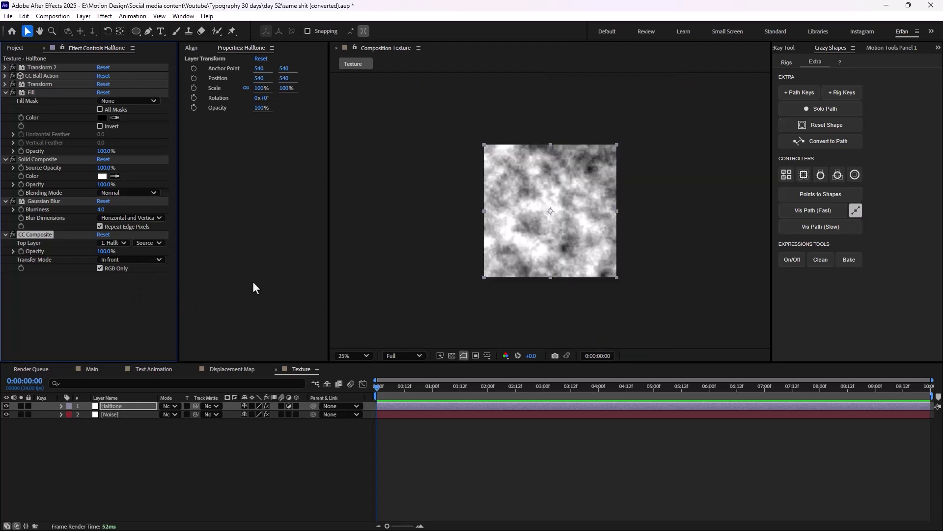
pyautogui.click(139, 261)
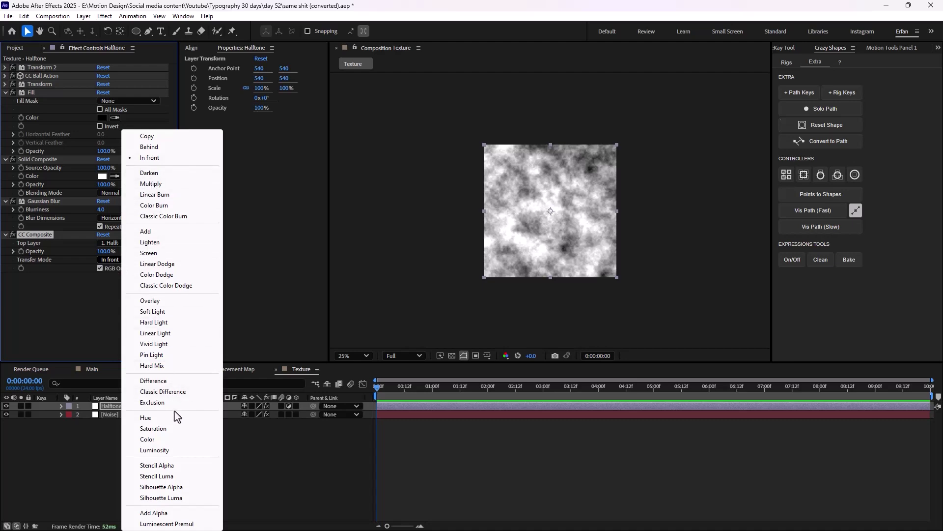
pyautogui.click(158, 366)
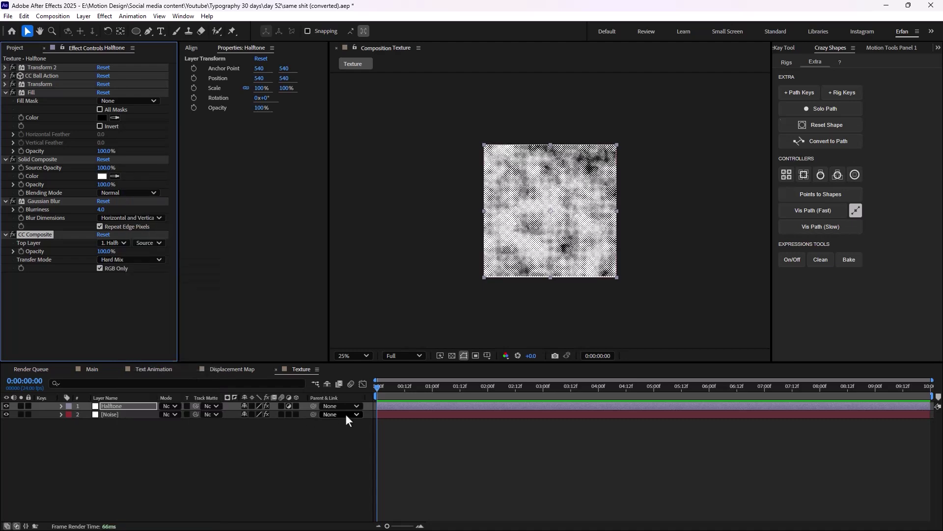
pyautogui.press('.')
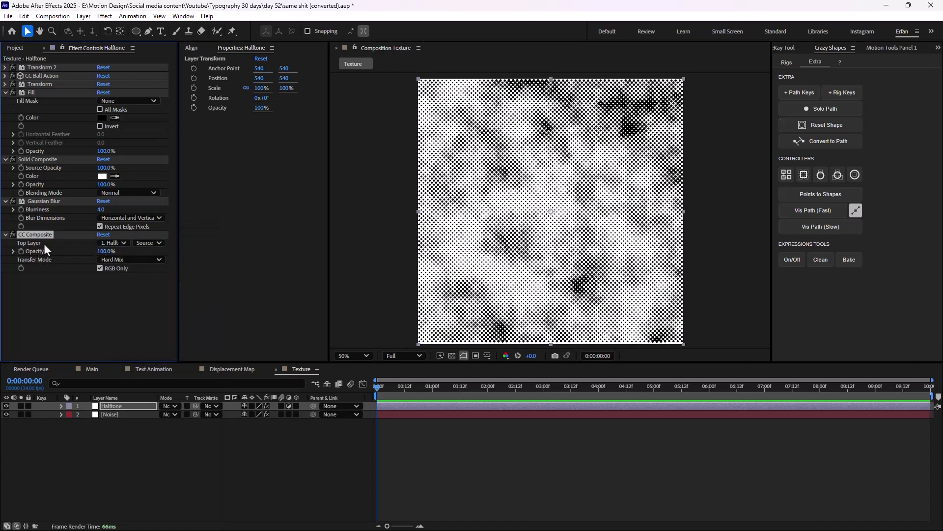
# Step: Apply the Tint effect to the Halftone layer
pyautogui.hotkey('ctrl', 'space')
pyautogui.write('ti')
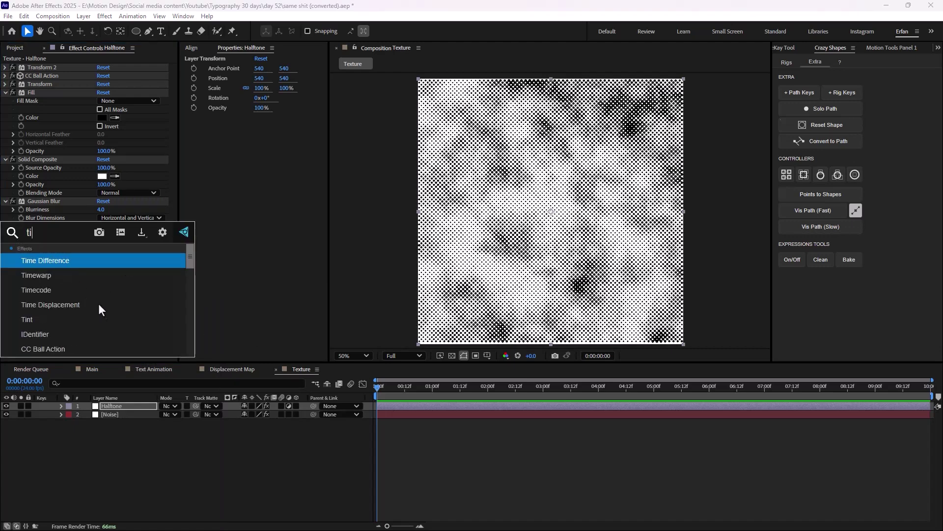
pyautogui.write('nt')
pyautogui.click(118, 261)
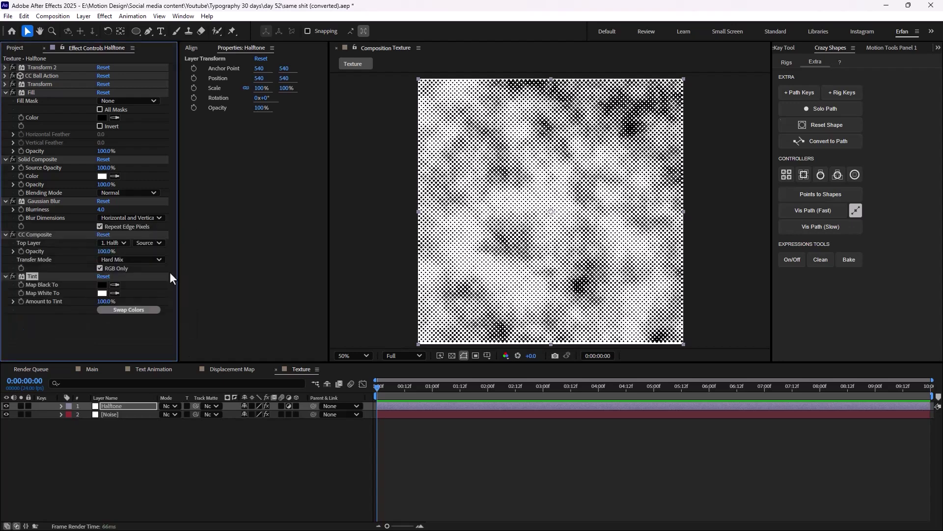
# Step: Place a Gaussian Blur copy after CC Composite with Blurriness 2
pyautogui.scroll(-1, 575, 243)
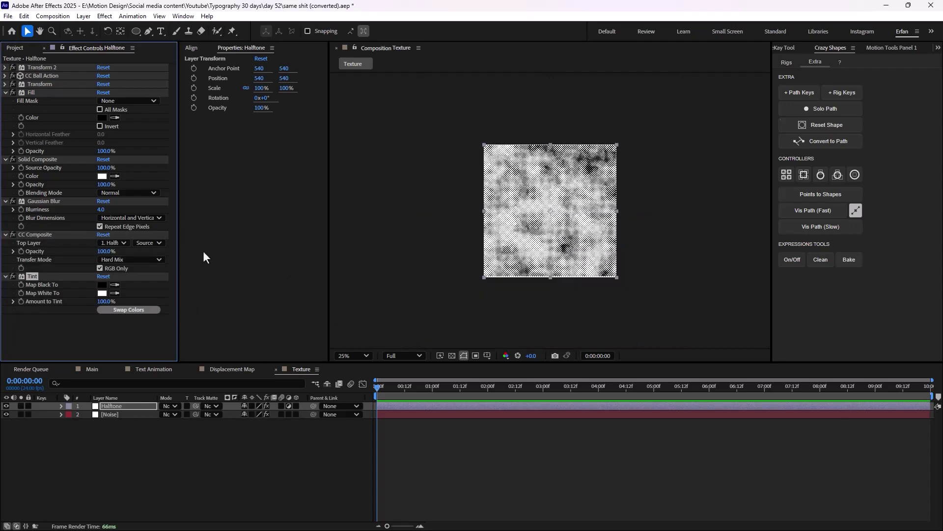
pyautogui.click(60, 203)
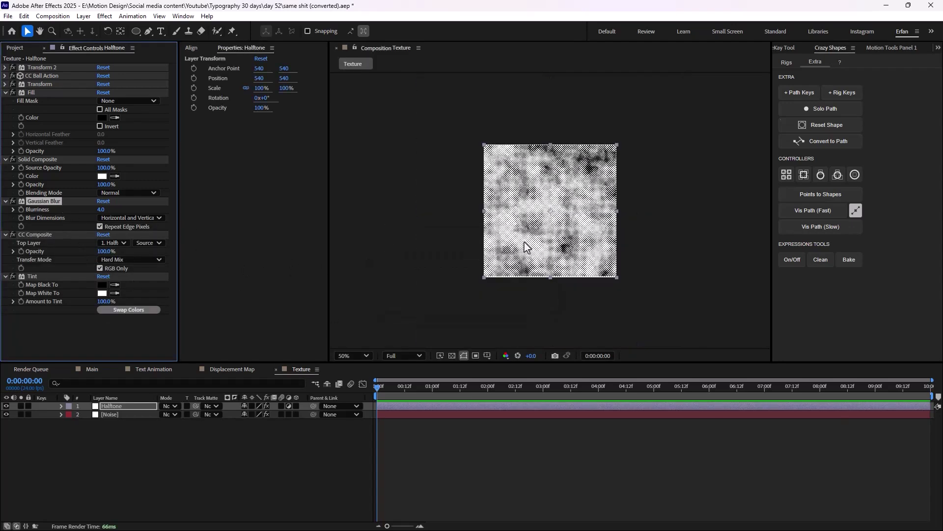
pyautogui.scroll(1, 497, 249)
pyautogui.hotkey('ctrl', 'd')
pyautogui.moveTo(55, 235); pyautogui.dragTo(63, 299)
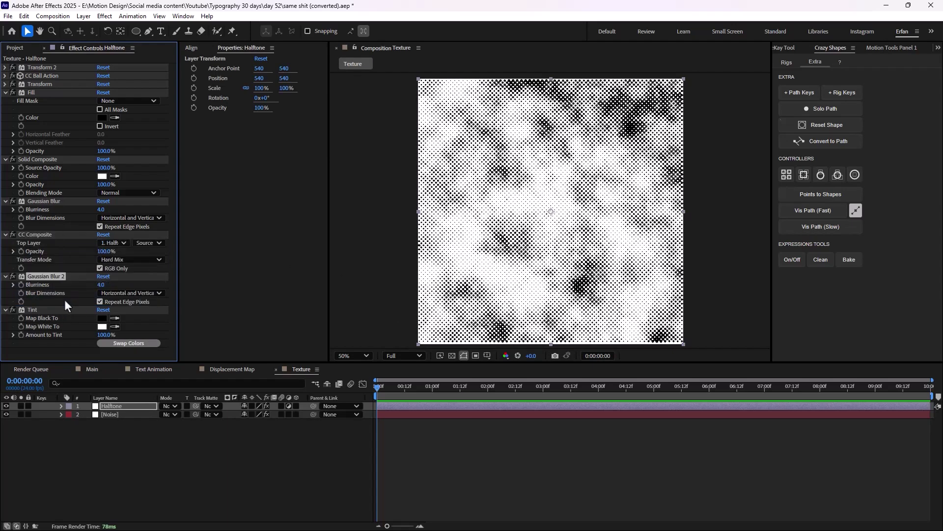
pyautogui.click(101, 285)
pyautogui.write('2')
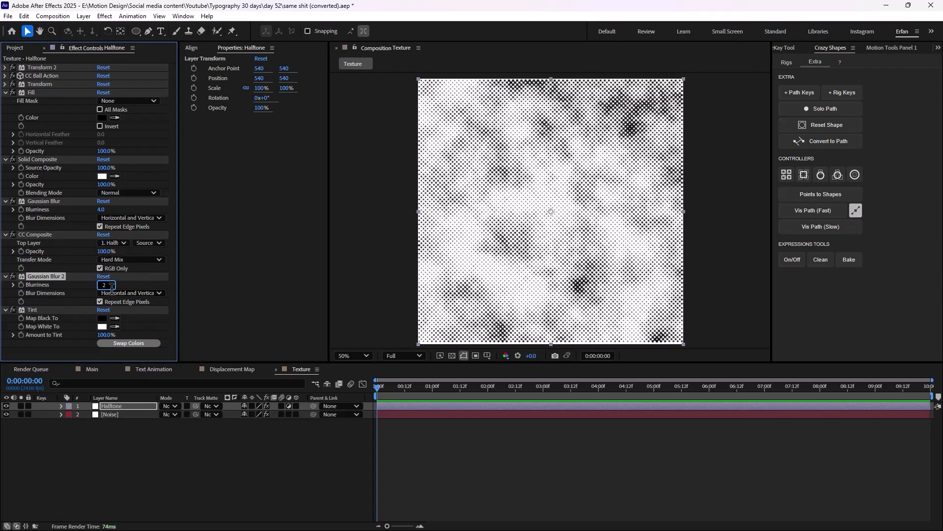
pyautogui.press('Return')
pyautogui.scroll(-1, 492, 243)
pyautogui.scroll(1, 541, 260)
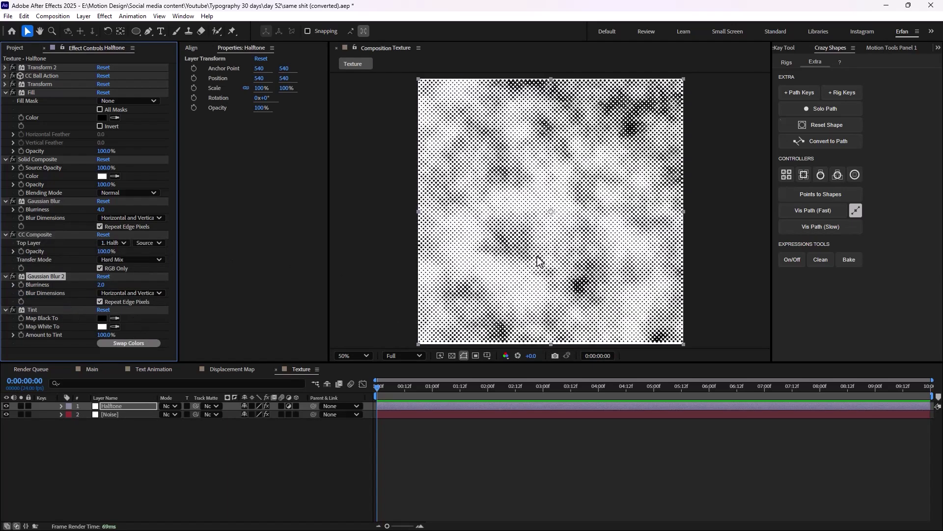
pyautogui.scroll(-1, 531, 260)
pyautogui.click(319, 418)
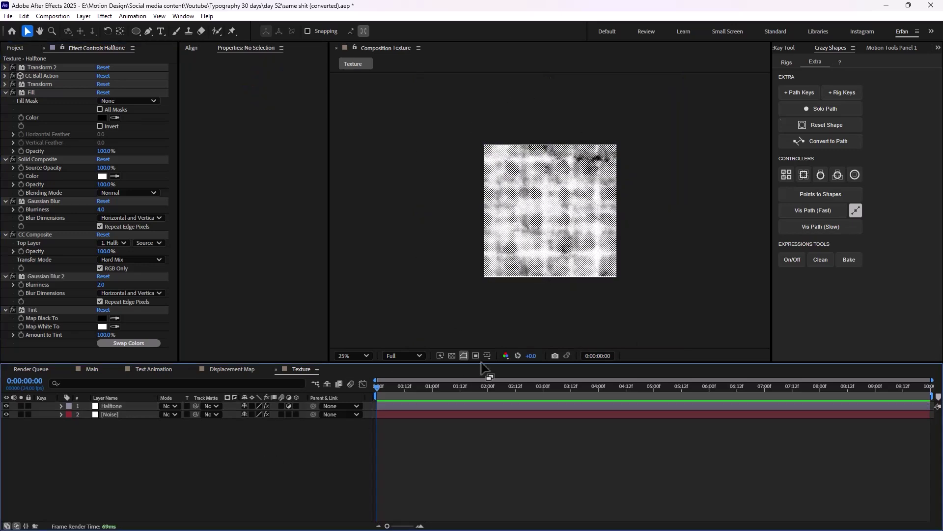
# Step: Add the Texture comp to the top of Main and scale it to 180%
pyautogui.click(92, 369)
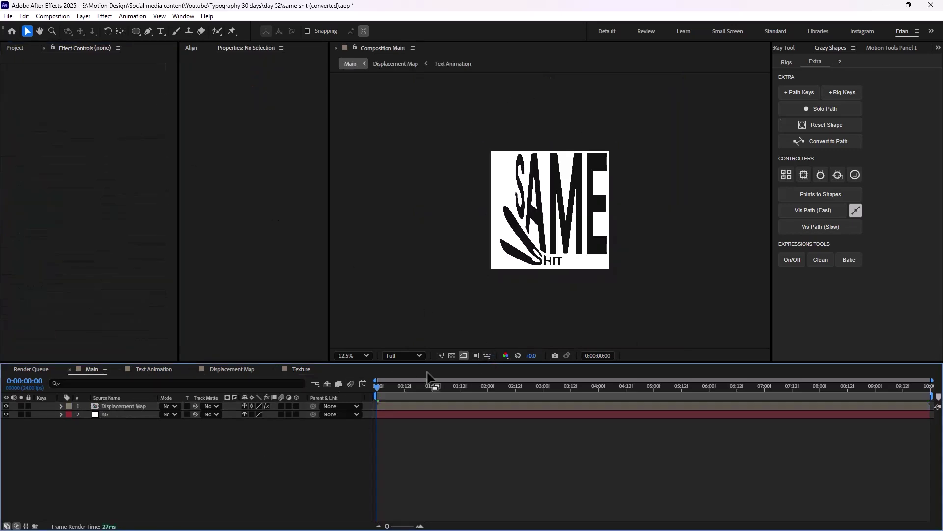
pyautogui.click(15, 50)
pyautogui.click(150, 449)
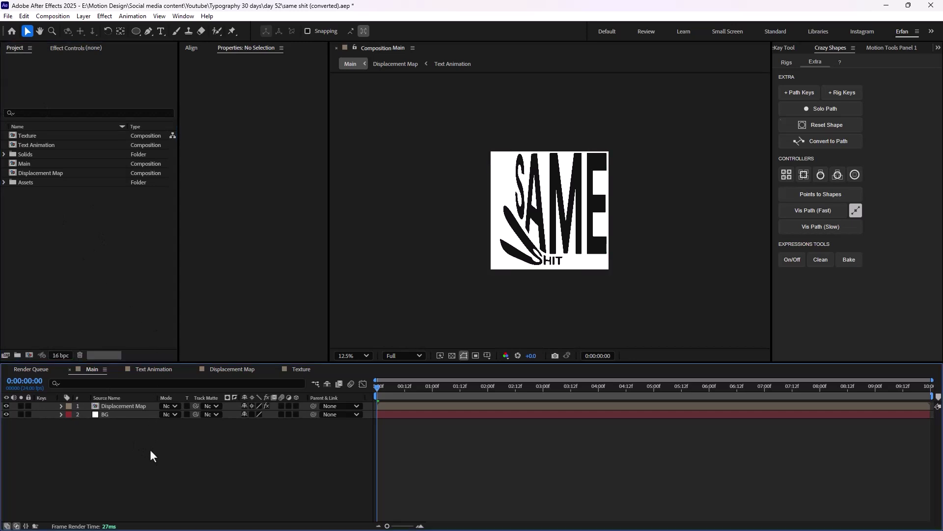
pyautogui.moveTo(39, 138); pyautogui.dragTo(137, 413)
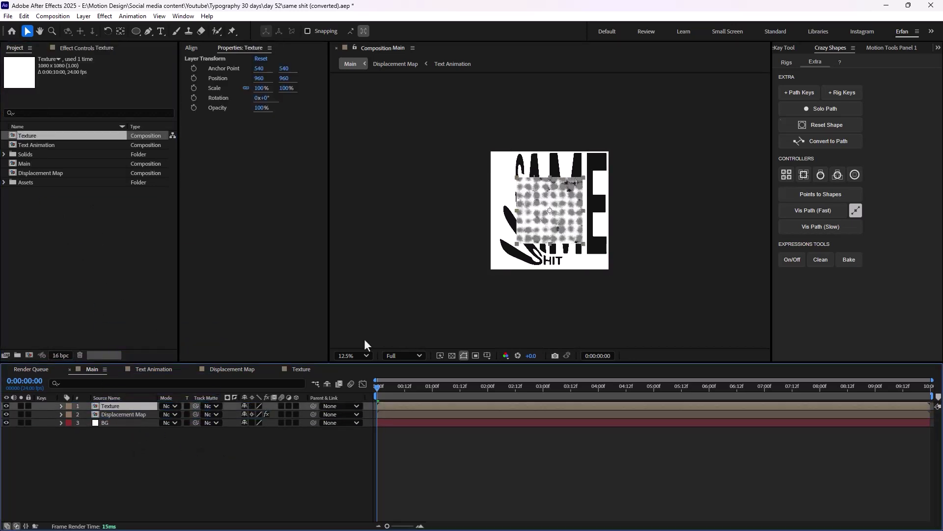
pyautogui.press('.')
pyautogui.press('s')
pyautogui.moveTo(257, 414); pyautogui.dragTo(289, 417)
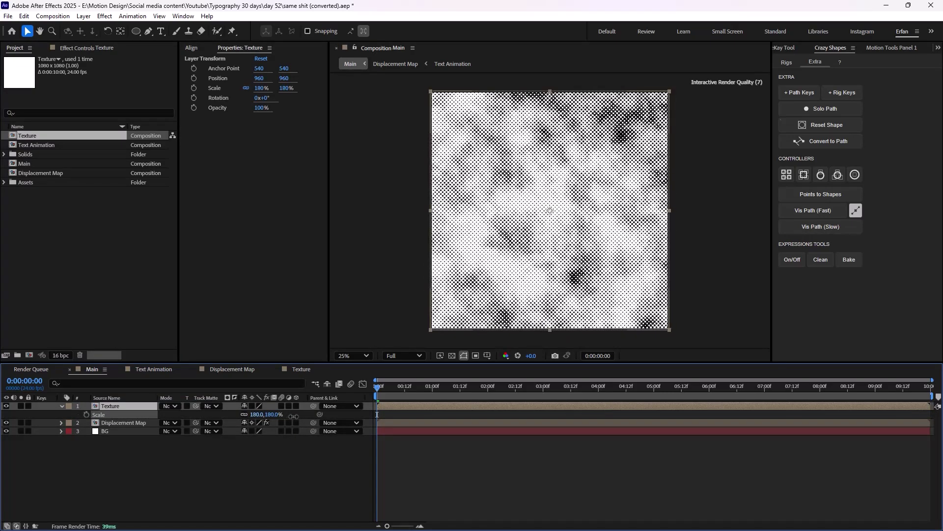
pyautogui.press(',')
pyautogui.click(300, 441)
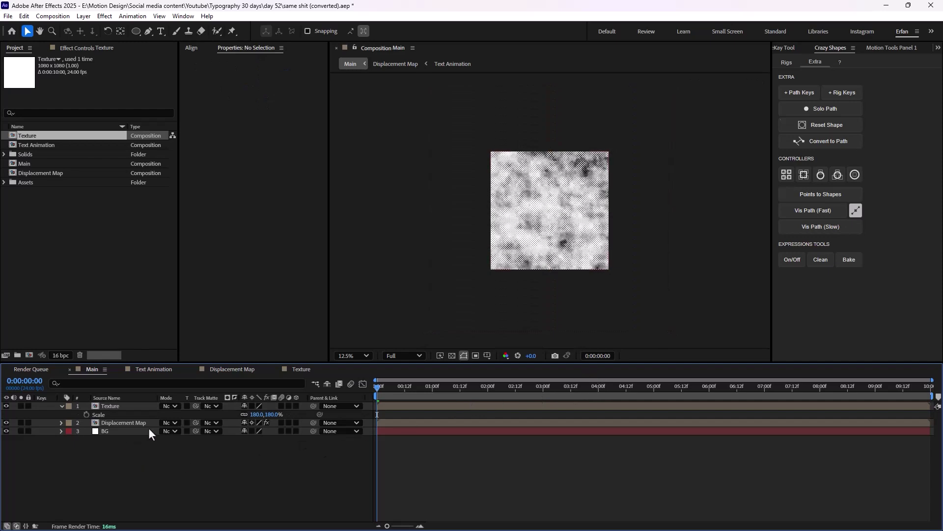
# Step: Set the Texture layer's blending mode to Screen
pyautogui.click(168, 406)
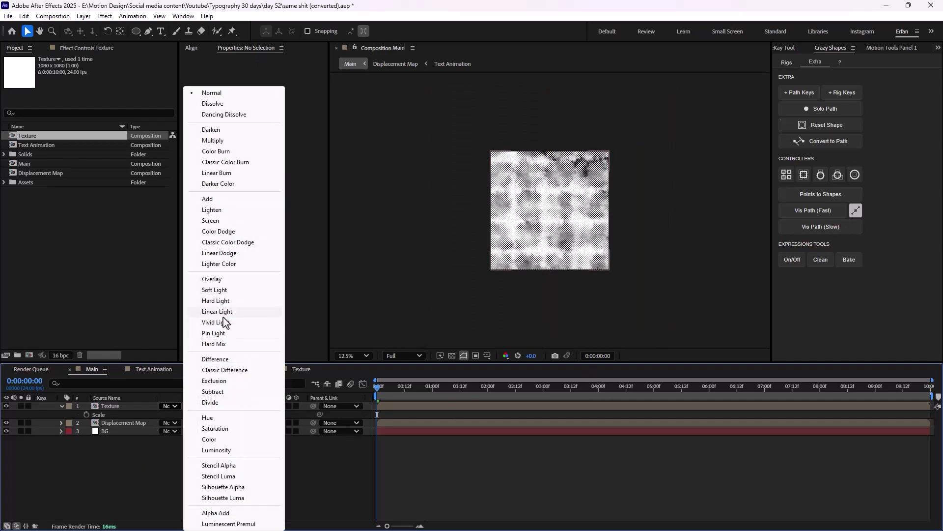
pyautogui.click(216, 220)
pyautogui.press('.')
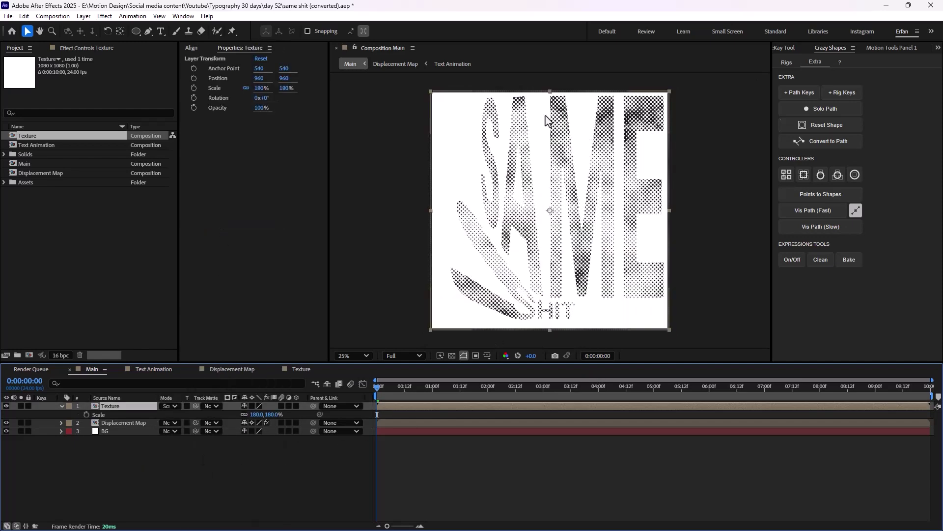
pyautogui.click(251, 444)
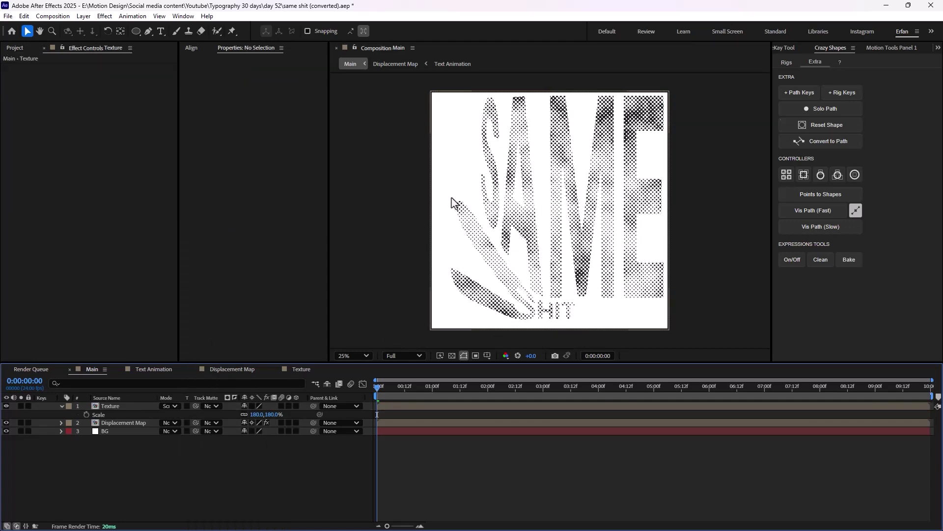
# Step: Apply the Invert effect to the Texture layer
pyautogui.click(123, 406)
pyautogui.hotkey('ctrl', 'space')
pyautogui.write('inv')
pyautogui.press('Return')
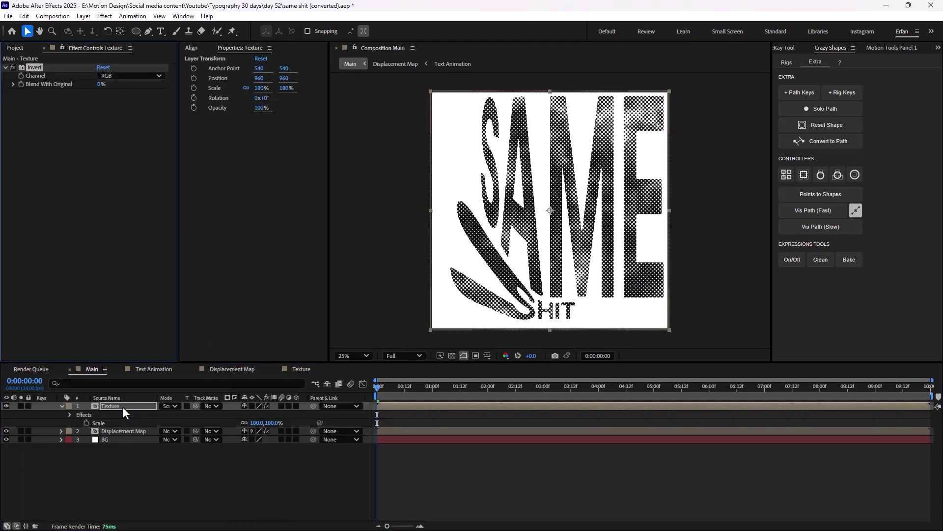
pyautogui.click(145, 475)
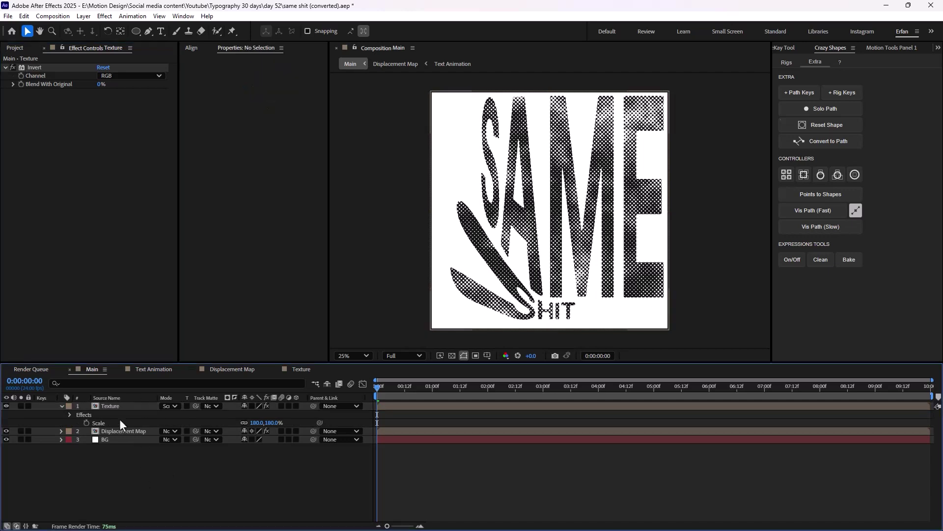
pyautogui.click(127, 432)
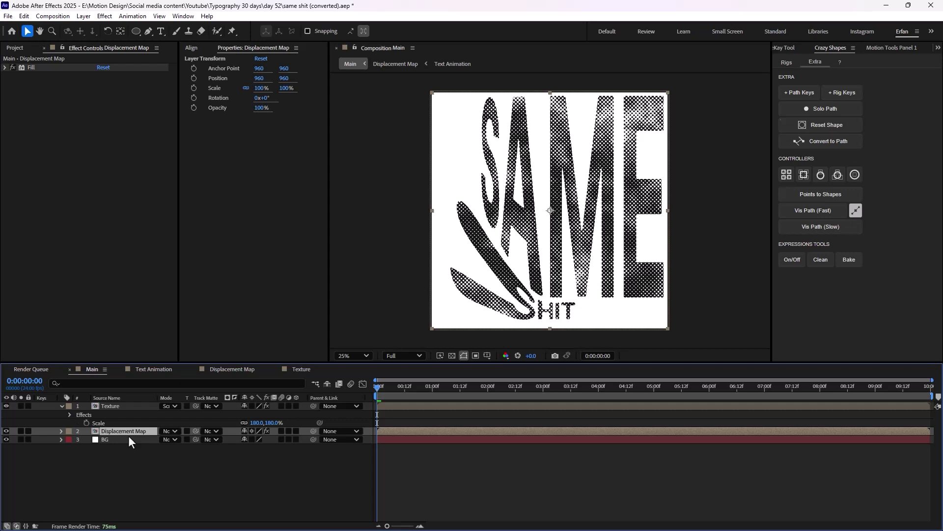
# Step: Apply Turbulent Displace to the Displacement Map layer: Amount 30, Size 10, Complexity 5
pyautogui.hotkey('ctrl', 'space')
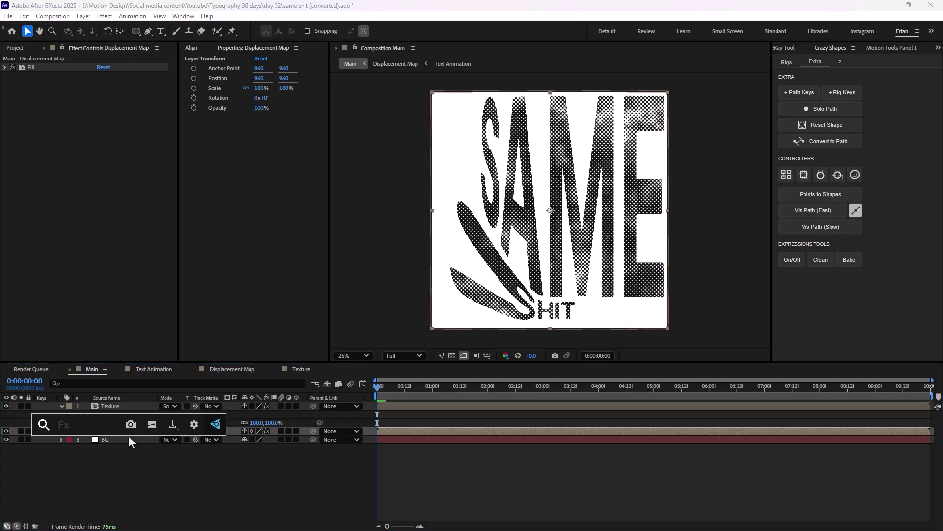
pyautogui.write('tur')
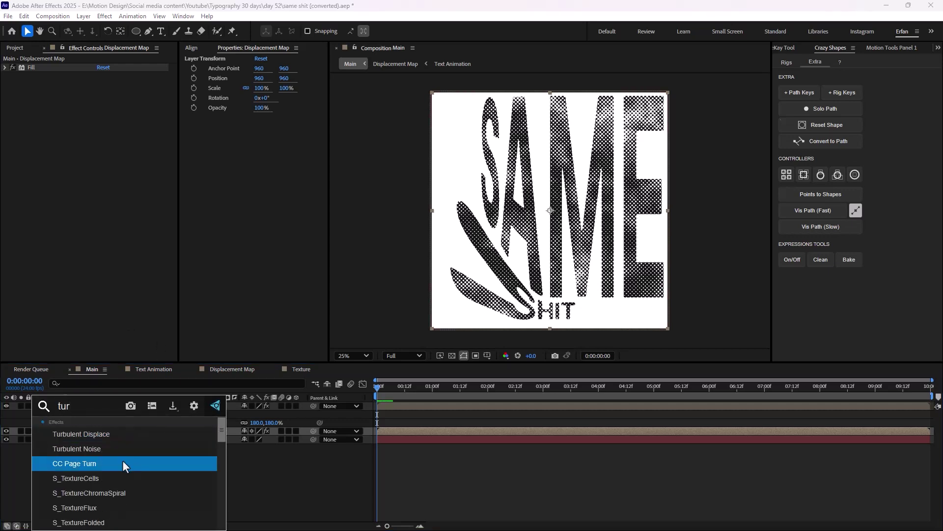
pyautogui.click(122, 434)
pyautogui.click(102, 93)
pyautogui.write('10')
pyautogui.press('Tab')
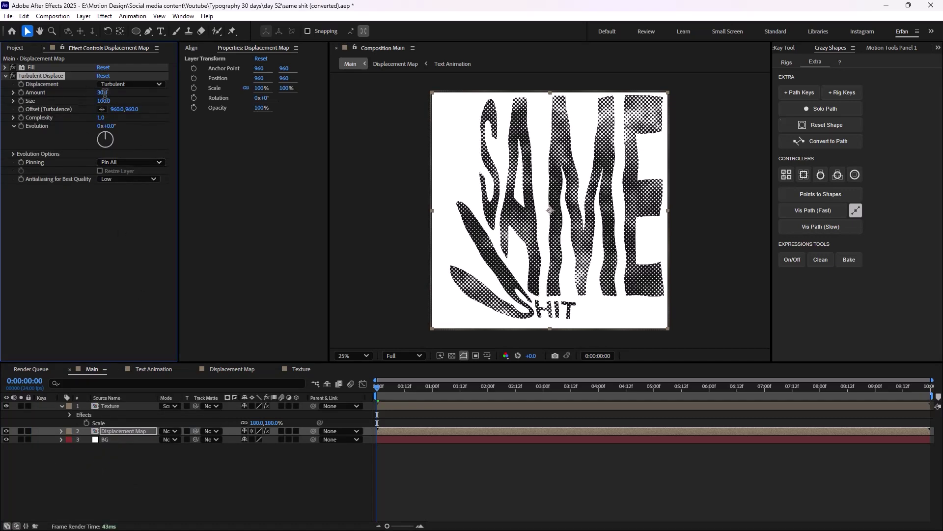
pyautogui.press('BackSpace')
pyautogui.write('10')
pyautogui.press('Tab')
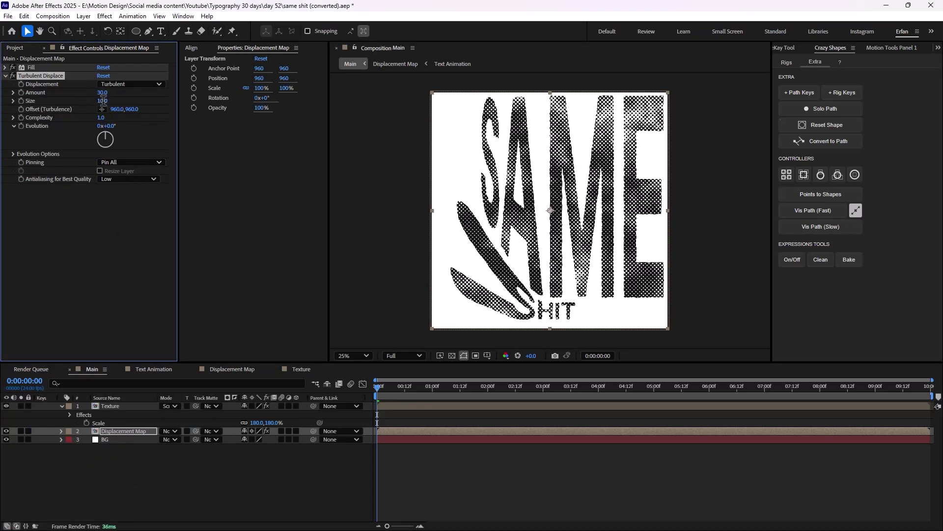
pyautogui.press('BackSpace')
pyautogui.write('5')
pyautogui.press('Return')
pyautogui.press('.')
pyautogui.press('.')
pyautogui.press(',')
pyautogui.hotkey('ctrl', 'space')
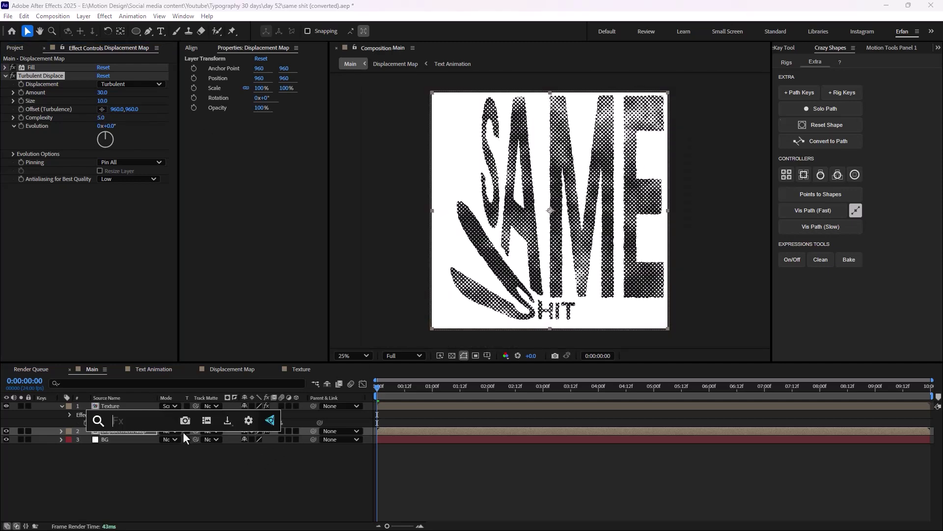
# Step: Apply Displacement Map using the Texture layer, with its effects, as the map source
pyautogui.write('disp')
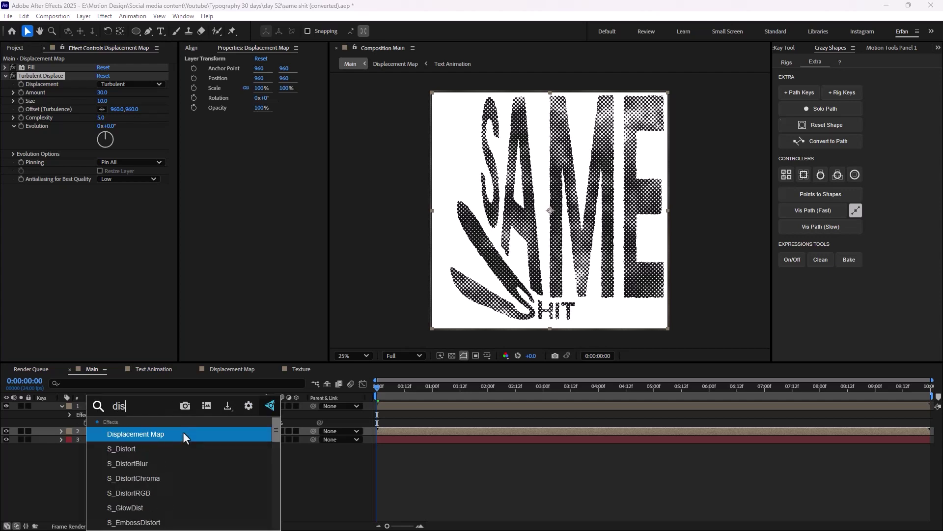
pyautogui.press('Escape')
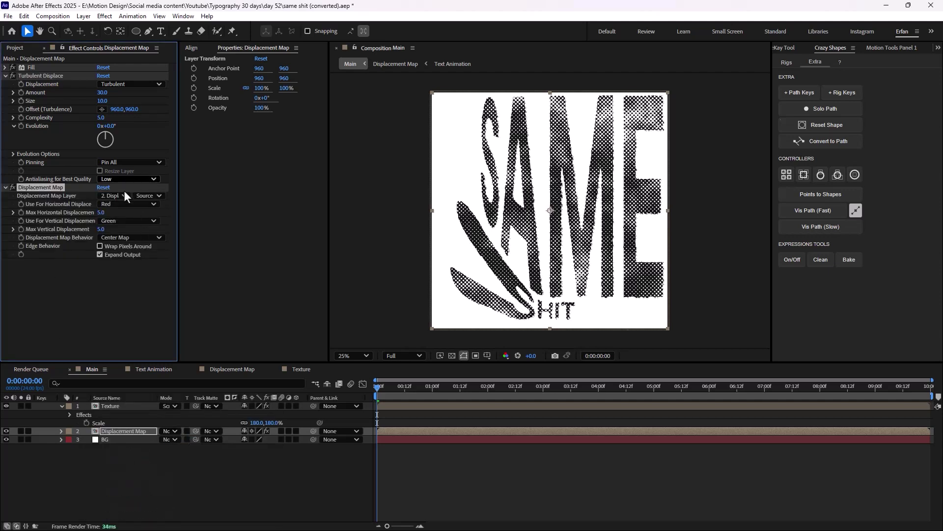
pyautogui.click(123, 195)
pyautogui.click(134, 230)
pyautogui.click(157, 196)
pyautogui.click(155, 229)
# Step: Set horizontal displacement 12, vertical 18, and Stretch Map to Fit
pyautogui.moveTo(101, 212); pyautogui.dragTo(110, 233)
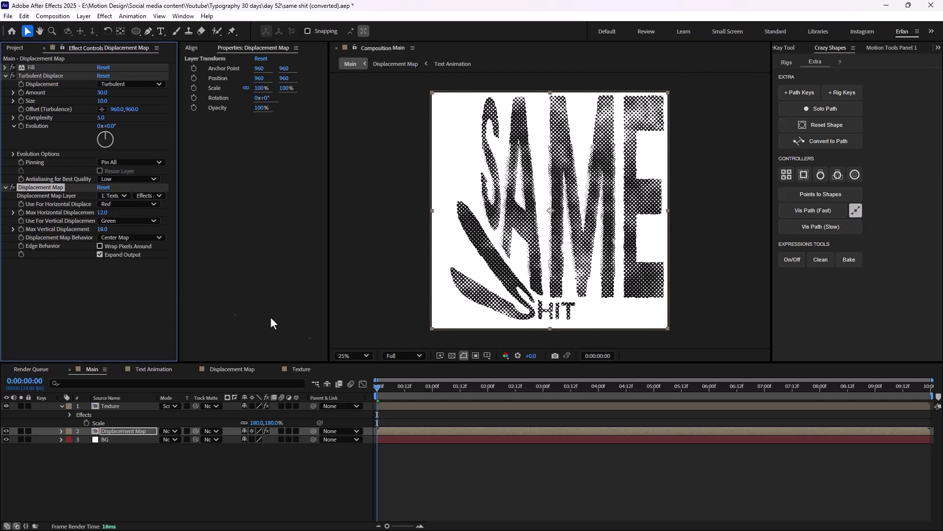
pyautogui.press('.')
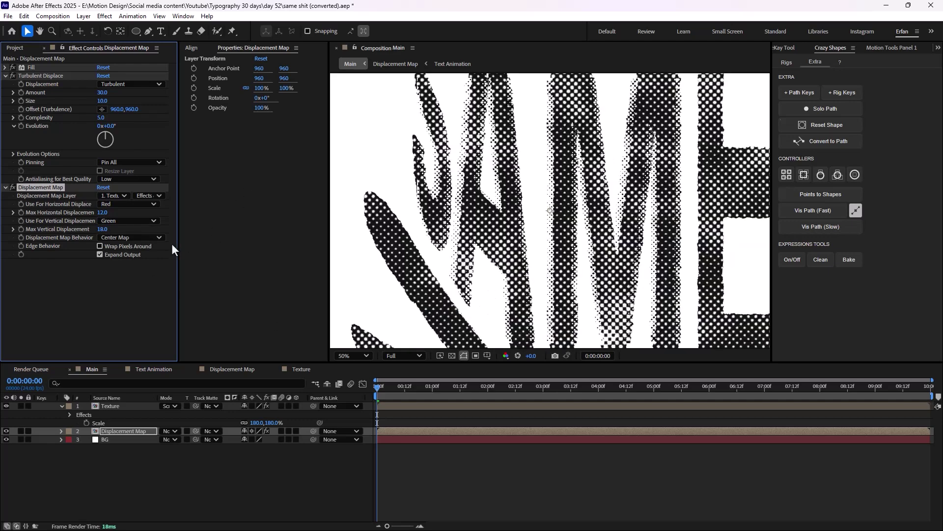
pyautogui.click(132, 238)
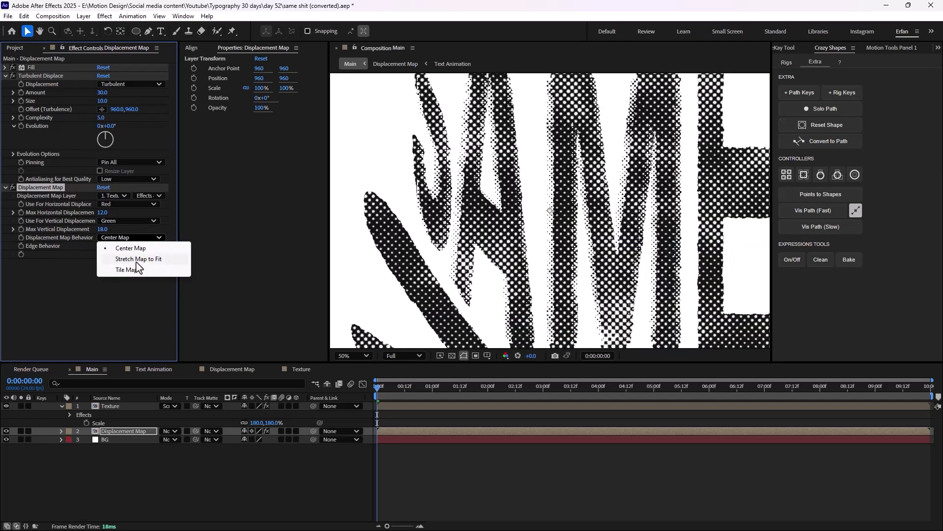
pyautogui.click(133, 258)
pyautogui.press(',')
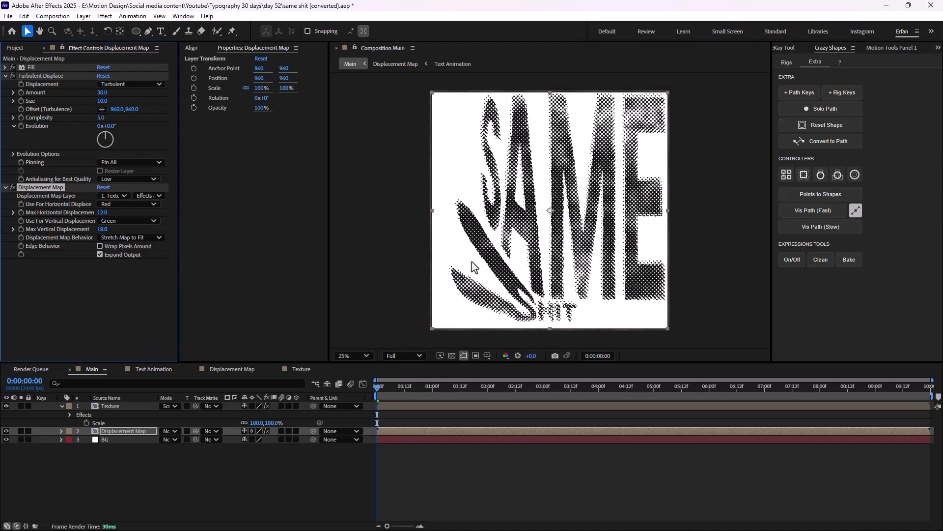
pyautogui.click(296, 486)
pyautogui.moveTo(377, 388); pyautogui.dragTo(343, 399)
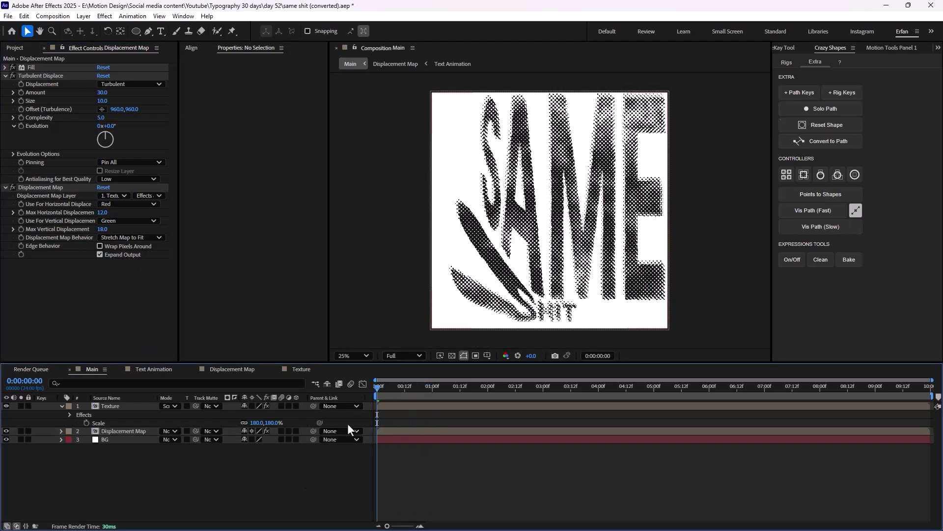
# Step: Duplicate the Texture layer in Main and remove the copy's effect
pyautogui.click(62, 406)
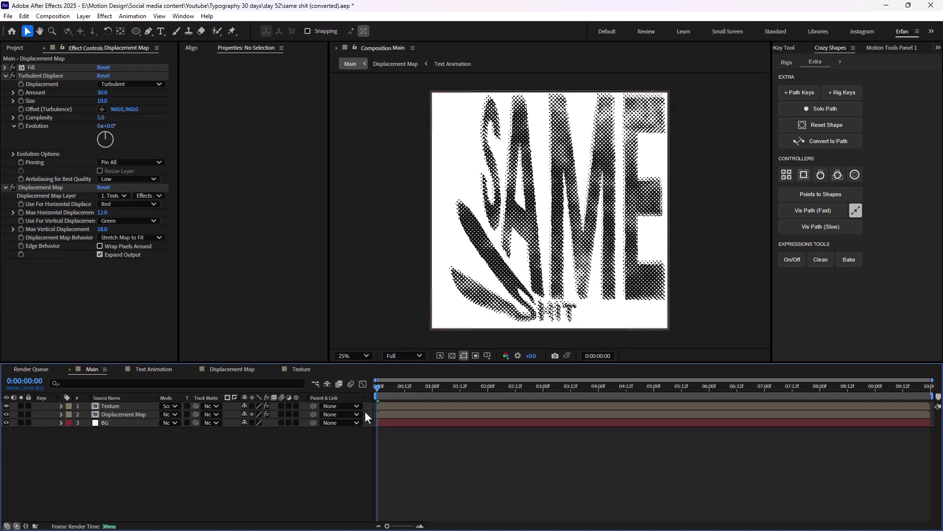
pyautogui.click(23, 49)
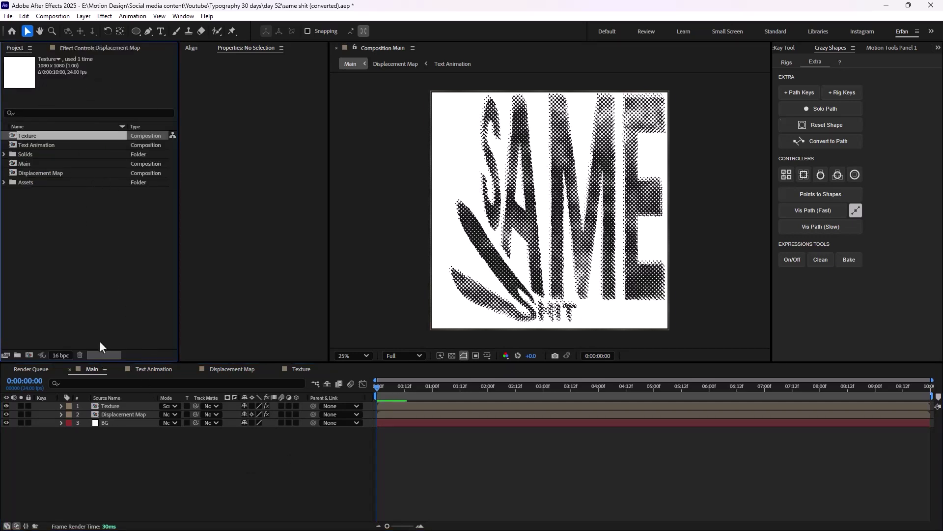
pyautogui.click(49, 258)
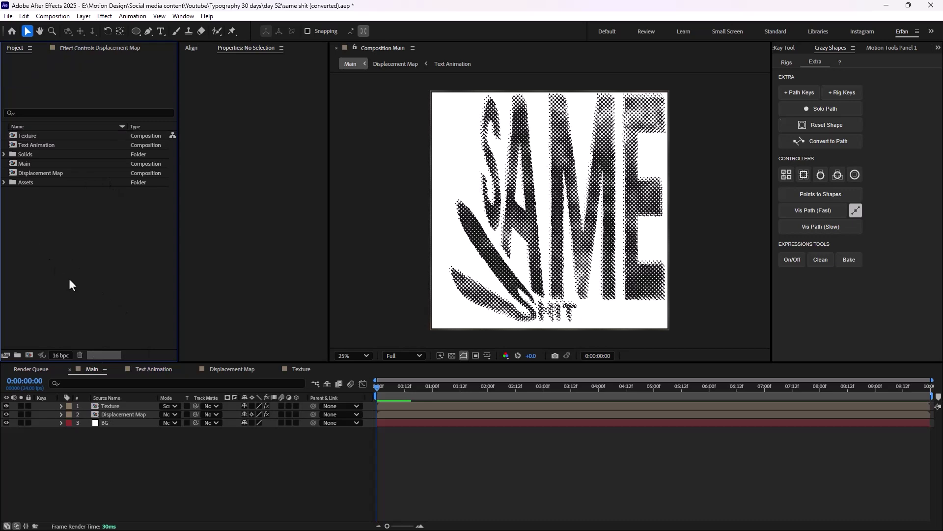
pyautogui.click(110, 406)
pyautogui.hotkey('ctrl', 'd')
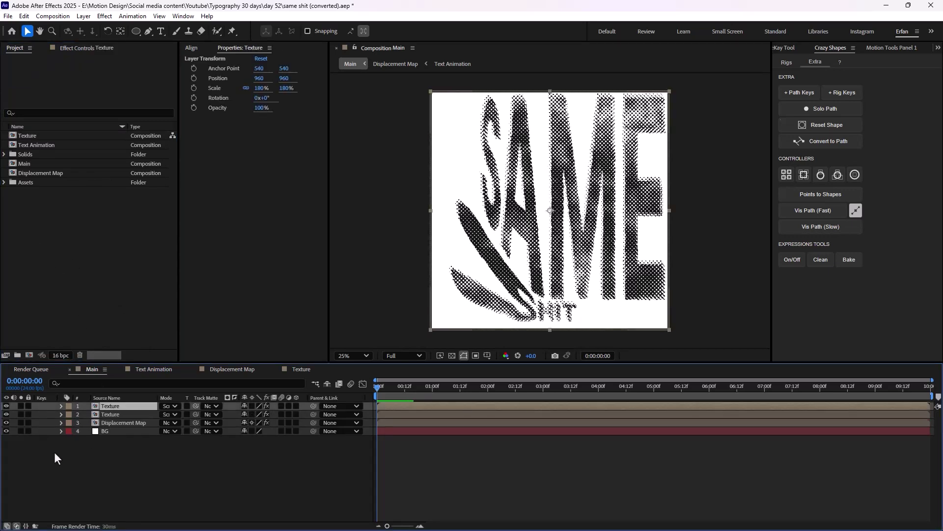
pyautogui.click(87, 48)
pyautogui.click(55, 69)
pyautogui.press('Delete')
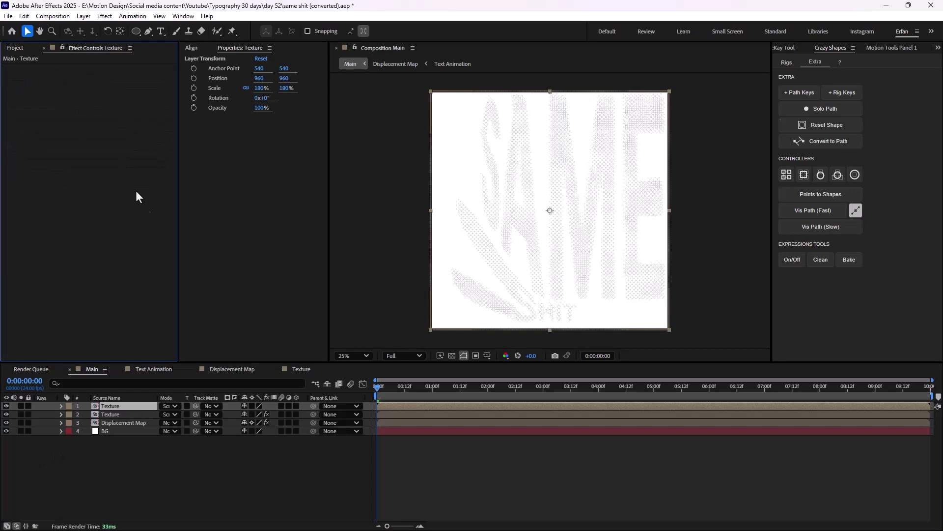
# Step: Set the Texture copy to Multiply blending with 0% opacity
pyautogui.click(175, 406)
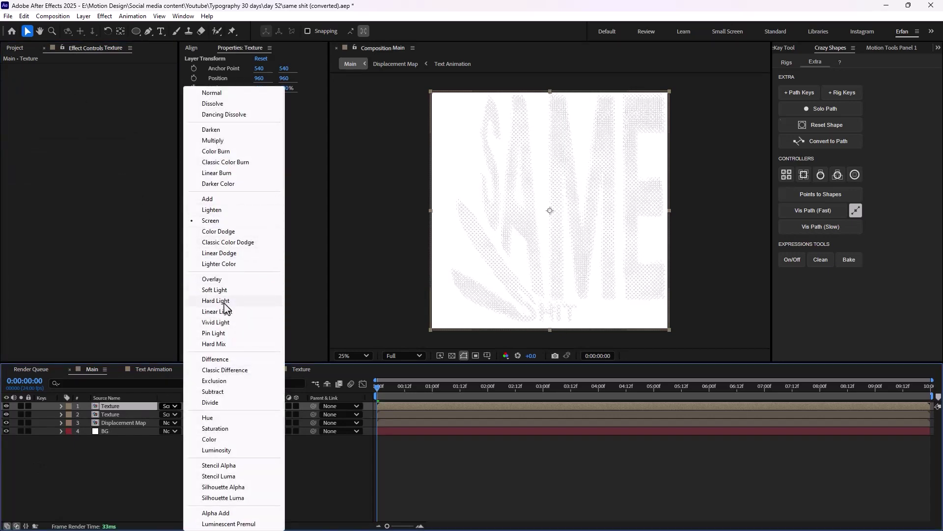
pyautogui.click(225, 140)
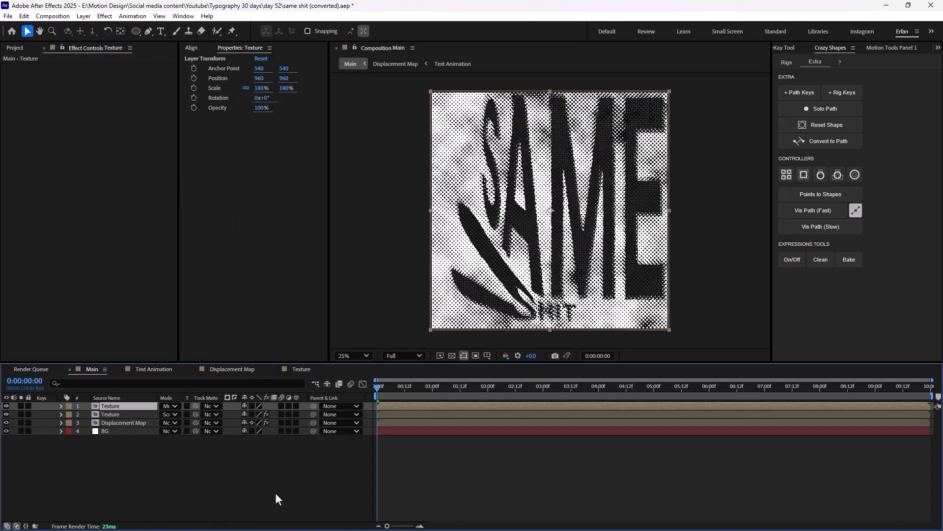
pyautogui.click(249, 480)
pyautogui.click(124, 403)
pyautogui.press('t')
pyautogui.moveTo(247, 414); pyautogui.dragTo(203, 423)
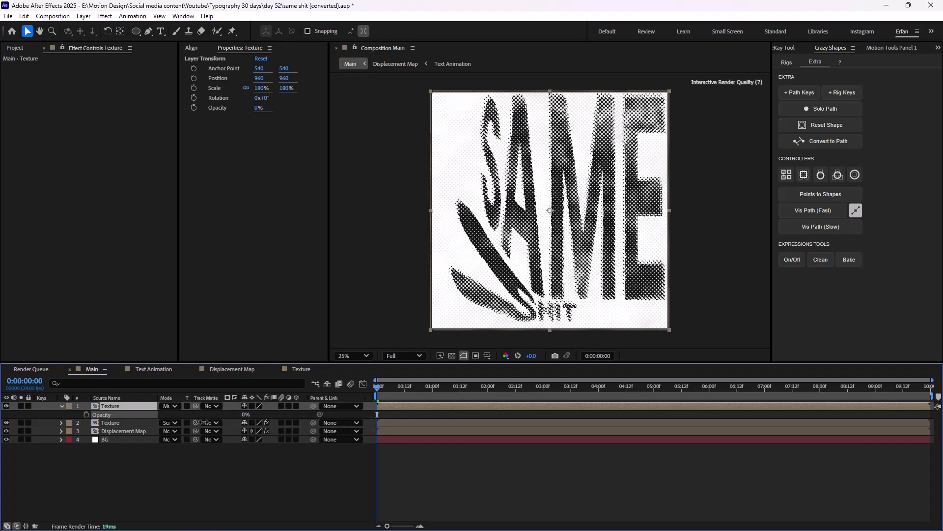
pyautogui.click(377, 414)
pyautogui.click(61, 406)
pyautogui.scroll(-1, 552, 219)
pyautogui.scroll(1, 549, 236)
pyautogui.click(15, 47)
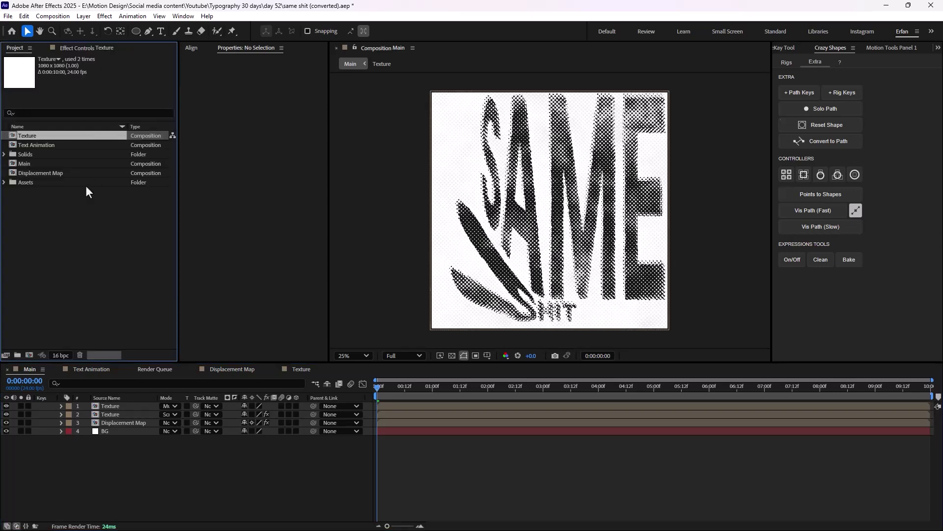
# Step: Add the 1_M grunge texture from Assets to Main in Multiply mode
pyautogui.click(5, 183)
pyautogui.moveTo(41, 207); pyautogui.dragTo(104, 402)
pyautogui.click(172, 406)
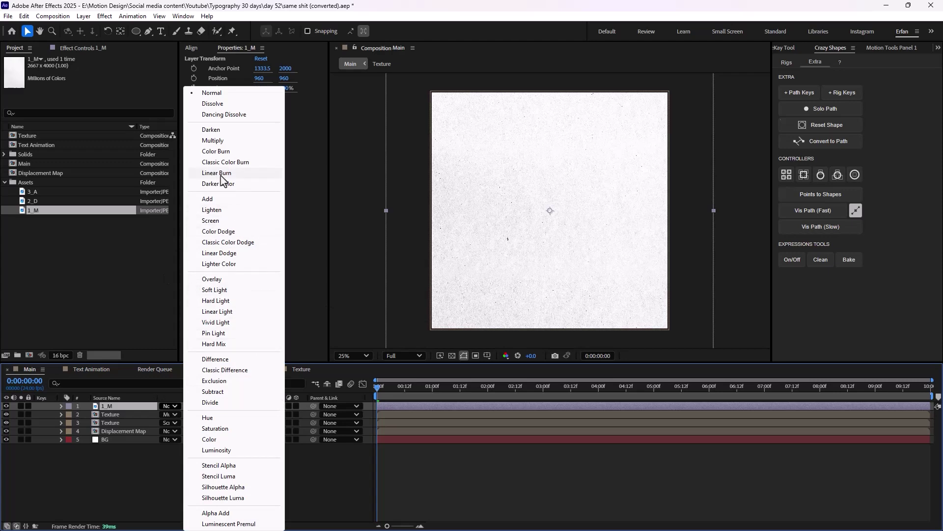
pyautogui.click(216, 142)
pyautogui.press(',')
# Step: Add 2_D in Difference mode and 3_A in Add mode to Main
pyautogui.moveTo(63, 202); pyautogui.dragTo(131, 404)
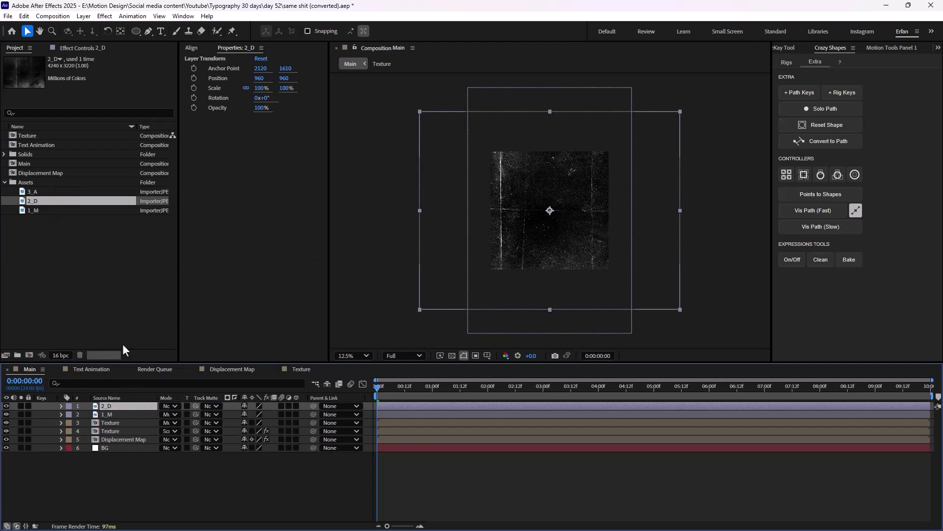
pyautogui.click(176, 407)
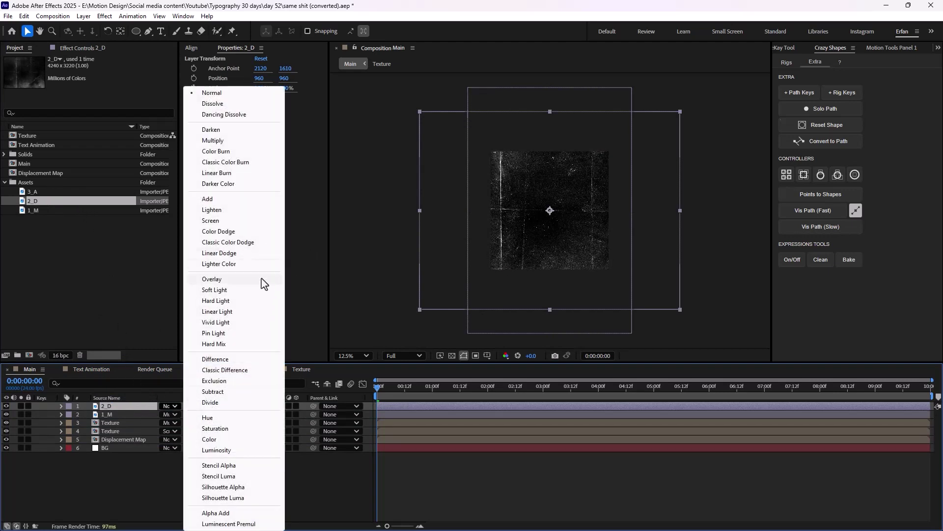
pyautogui.click(232, 361)
pyautogui.moveTo(37, 191); pyautogui.dragTo(114, 405)
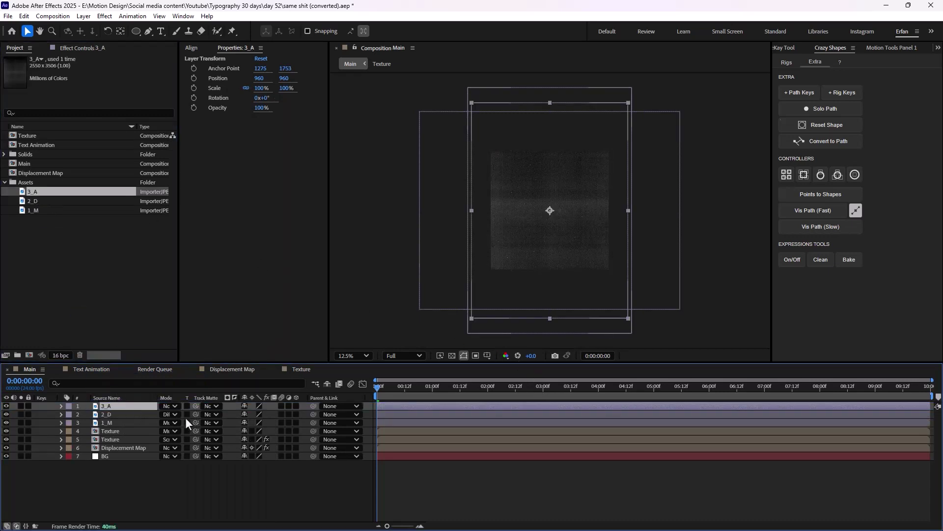
pyautogui.click(170, 406)
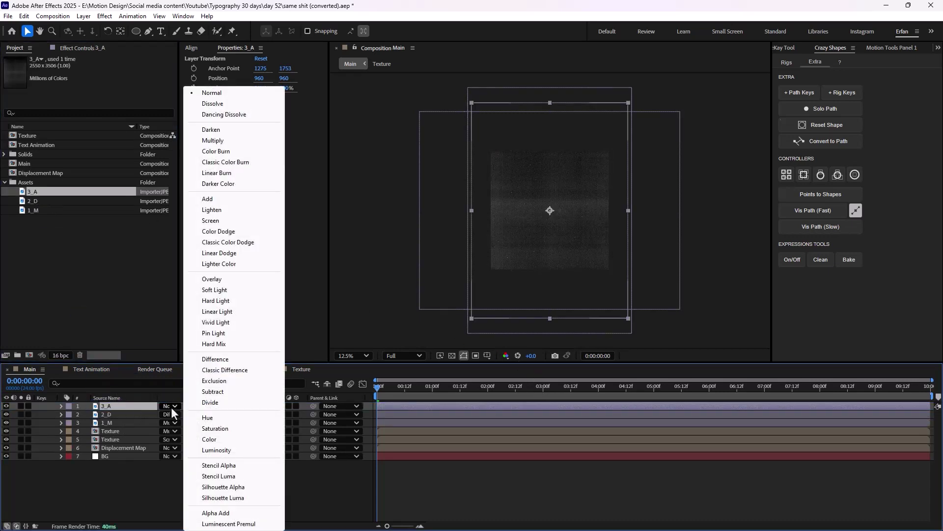
pyautogui.click(219, 199)
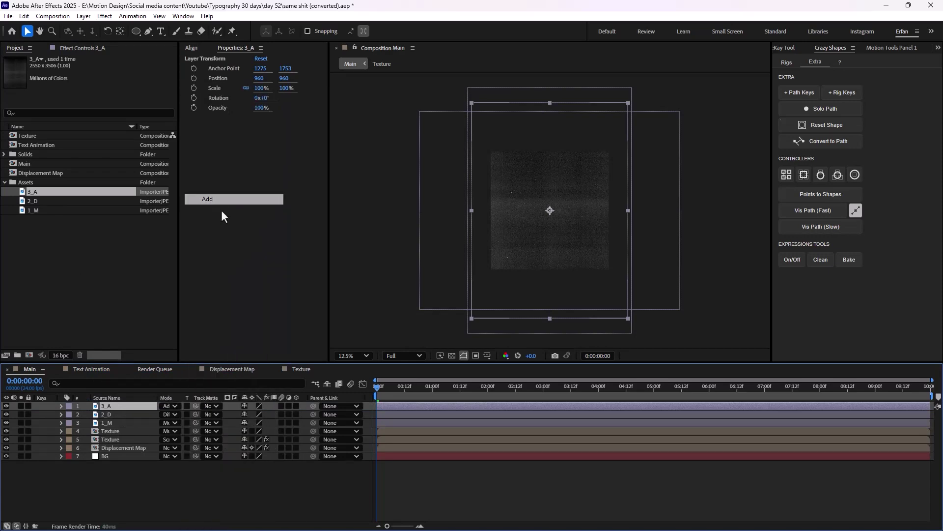
pyautogui.click(220, 447)
pyautogui.click(252, 483)
pyautogui.press('.')
pyautogui.press(',')
# Step: Add a top adjustment layer with Posterize Time at a frame rate of 12
pyautogui.rightClick(159, 485)
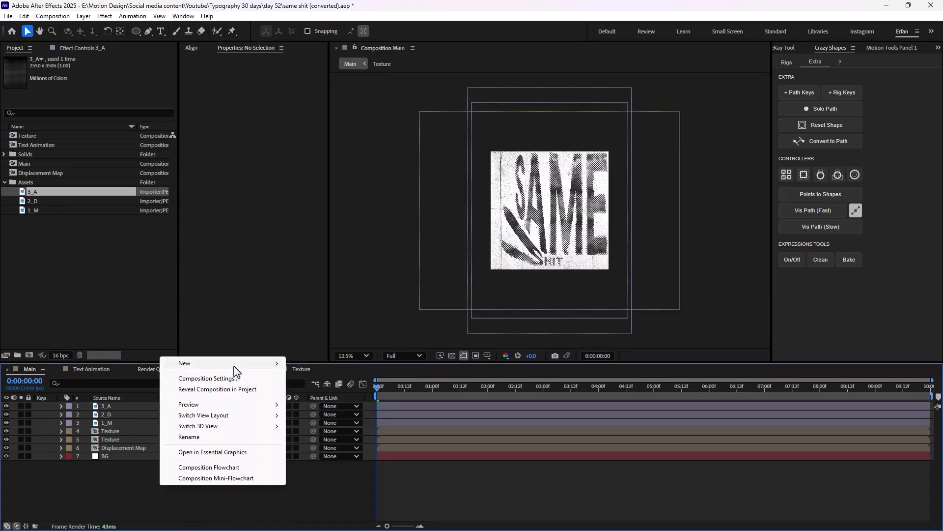
pyautogui.moveTo(235, 364)
pyautogui.click(339, 445)
pyautogui.hotkey('ctrl', 'space')
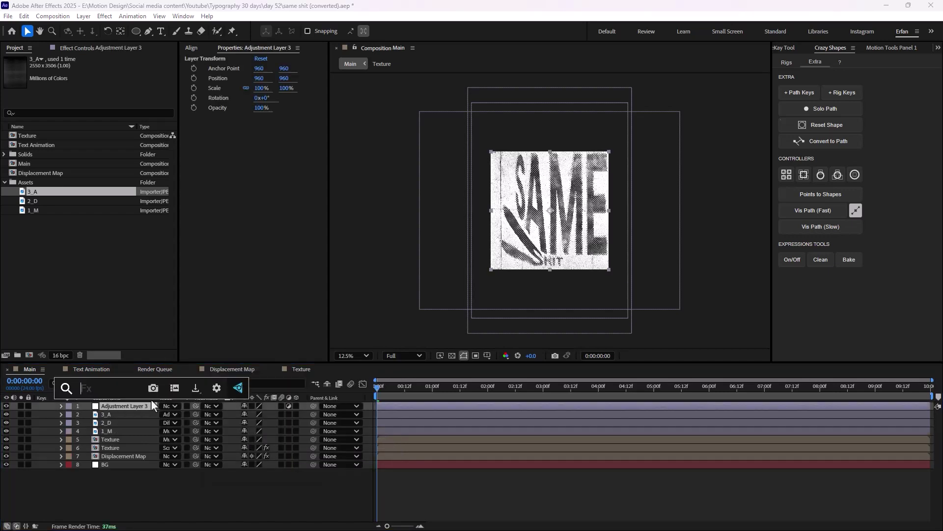
pyautogui.write('post')
pyautogui.press('Return')
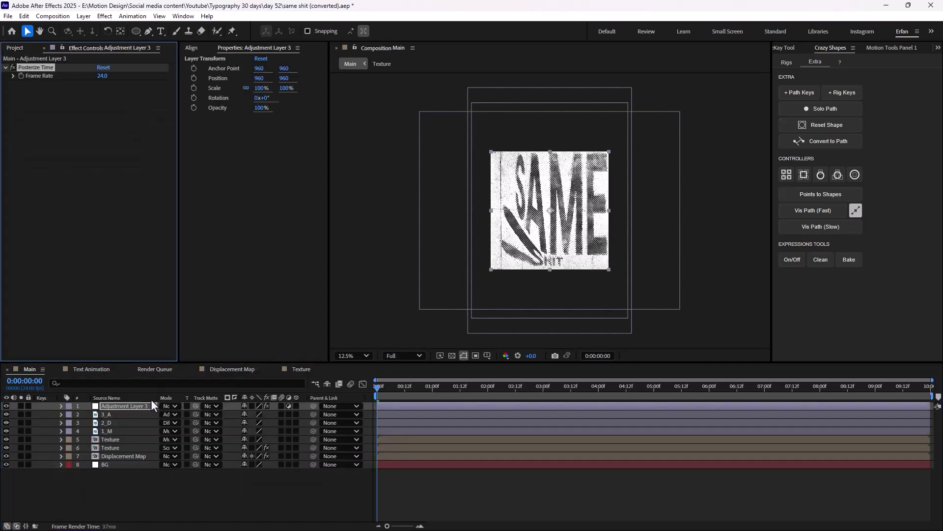
pyautogui.click(102, 76)
pyautogui.write('10')
pyautogui.press('Return')
pyautogui.moveTo(102, 75); pyautogui.dragTo(106, 76)
# Step: Scrub the first two seconds and play a preview of the choppier animation at 25% zoom
pyautogui.moveTo(377, 386); pyautogui.dragTo(485, 399)
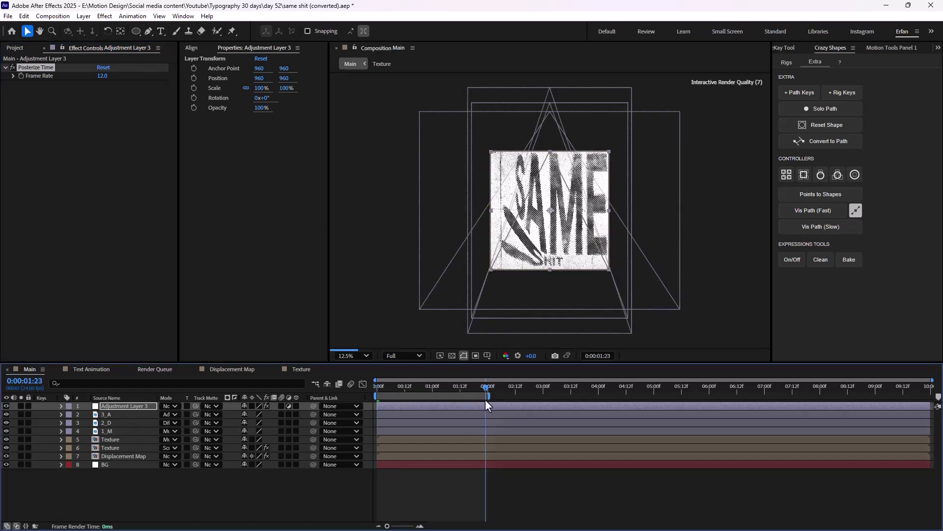
pyautogui.press('.')
pyautogui.press('space')
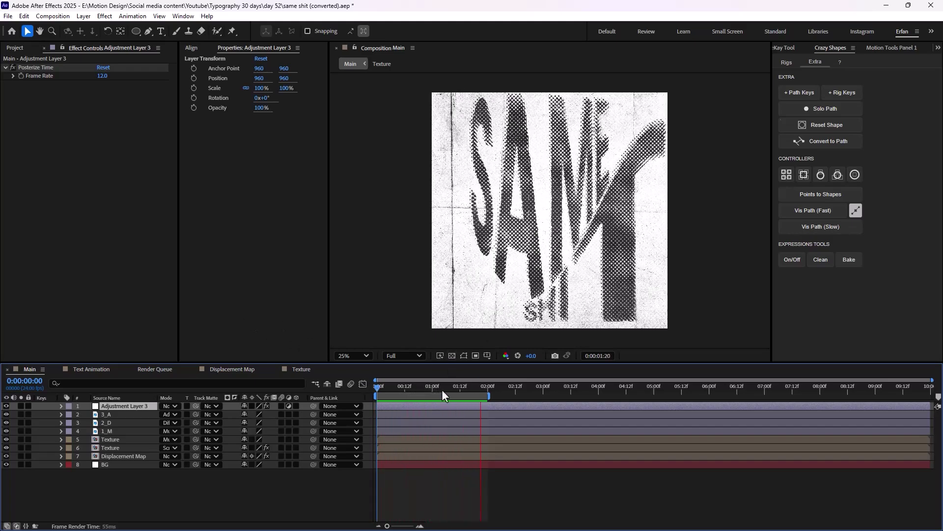
pyautogui.press('space')
# Step: Enable time remapping on the Displacement Map layer and move its first keyframe to 2 seconds
pyautogui.rightClick(128, 455)
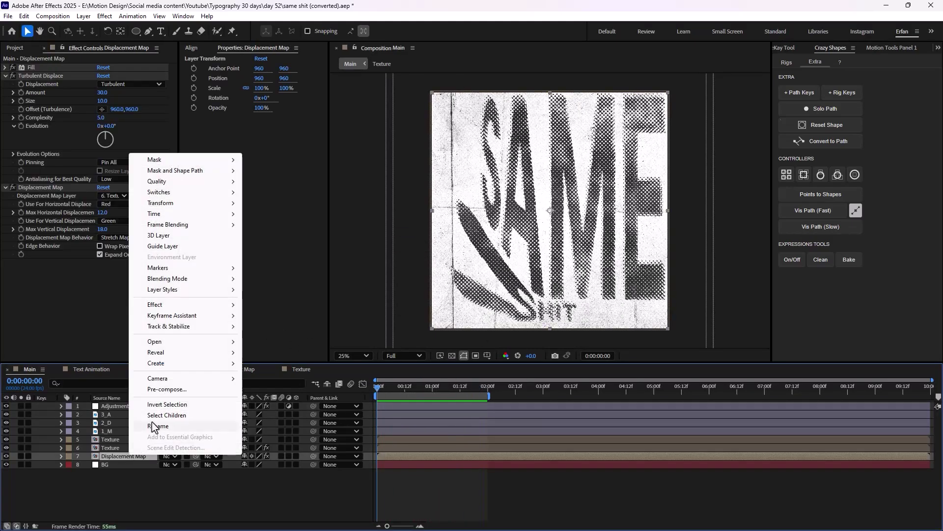
pyautogui.moveTo(216, 215)
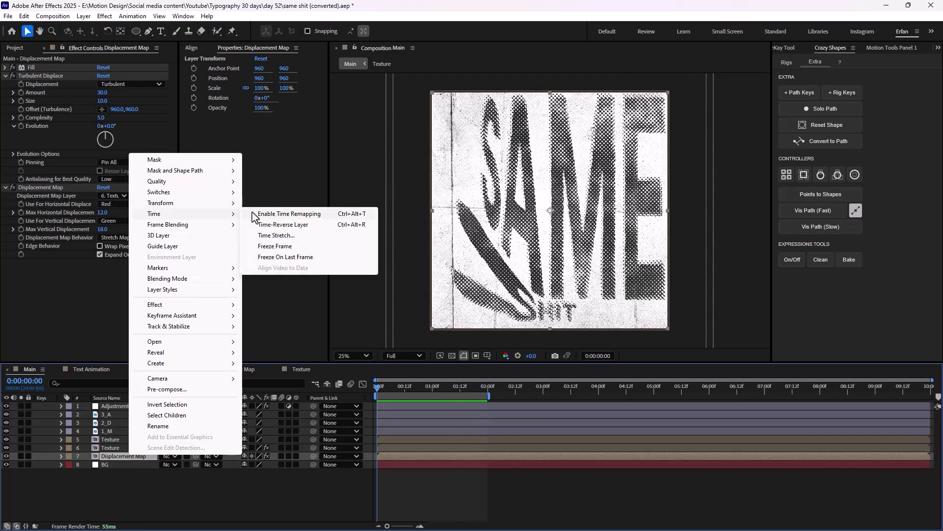
pyautogui.click(304, 214)
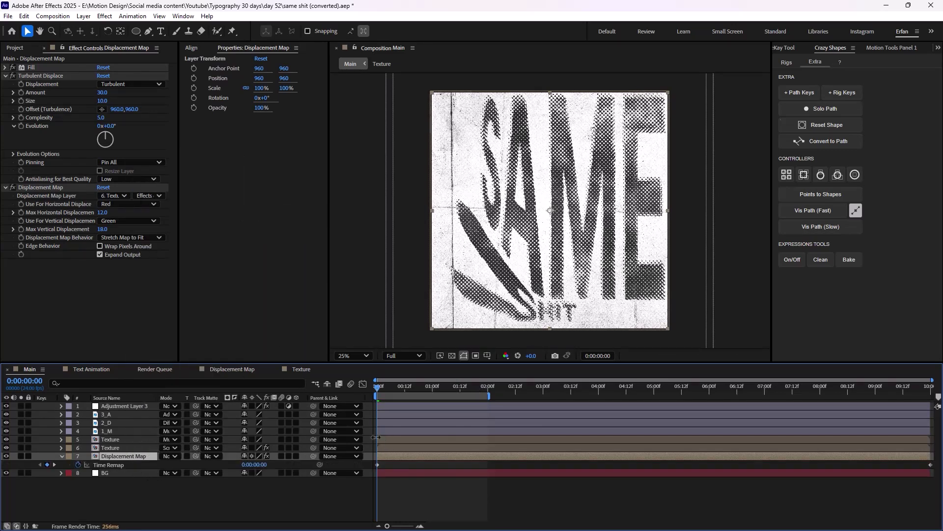
pyautogui.click(931, 465)
pyautogui.moveTo(400, 388); pyautogui.dragTo(486, 396)
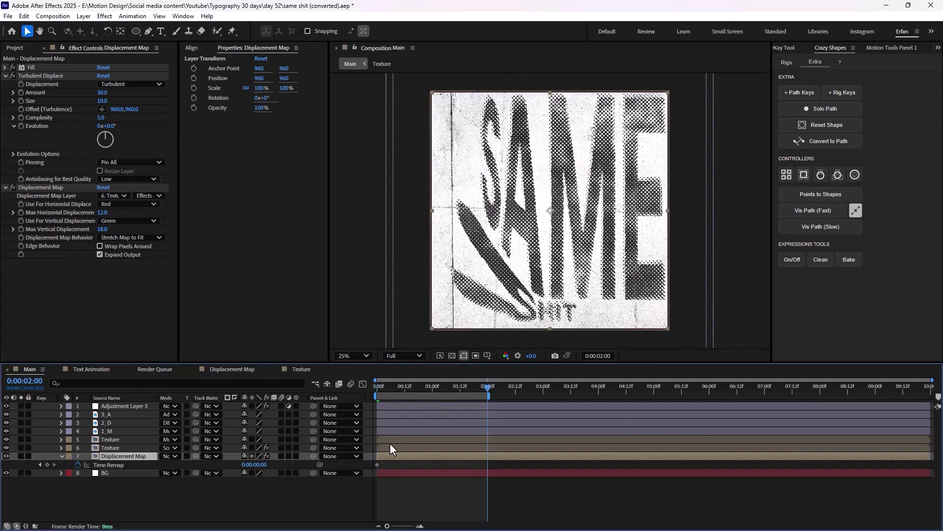
pyautogui.moveTo(377, 464); pyautogui.dragTo(484, 467)
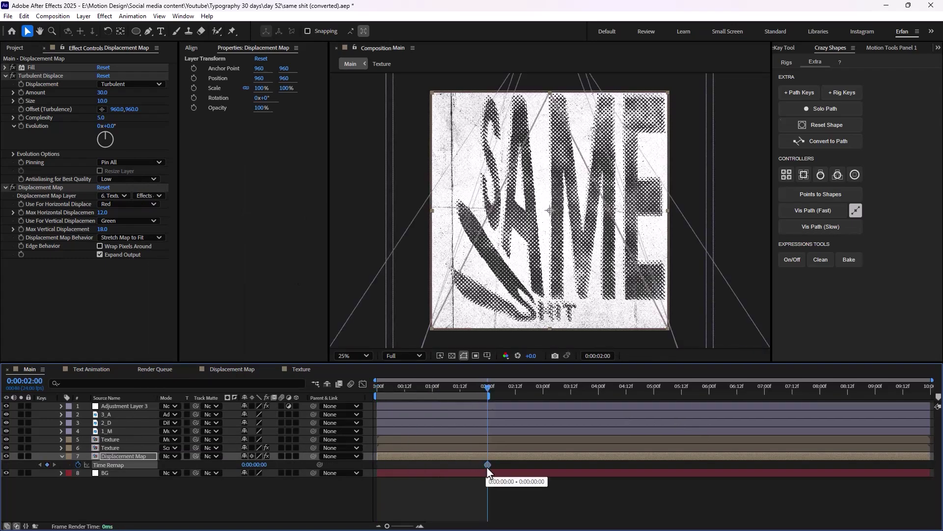
# Step: Key Time Remap to 0:00:04:00 at 4s and 0:00:02:00 at 2s, then add an expression
pyautogui.moveTo(496, 396); pyautogui.dragTo(599, 402)
pyautogui.click(48, 464)
pyautogui.click(255, 464)
pyautogui.press('Return')
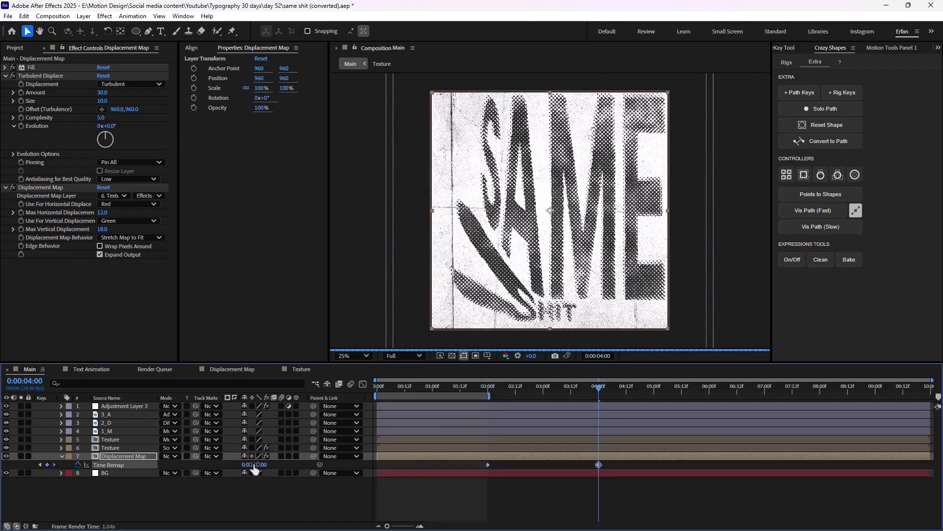
pyautogui.press('j')
pyautogui.click(255, 465)
pyautogui.keyDown('shift'); pyautogui.click(598, 464); pyautogui.keyUp('shift')
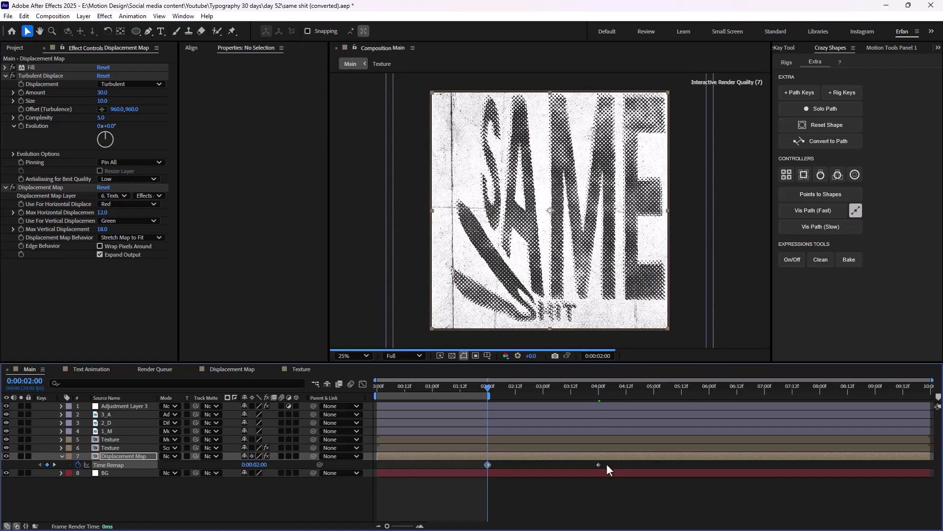
pyautogui.keyDown('alt'); pyautogui.click(77, 464); pyautogui.keyUp('alt')
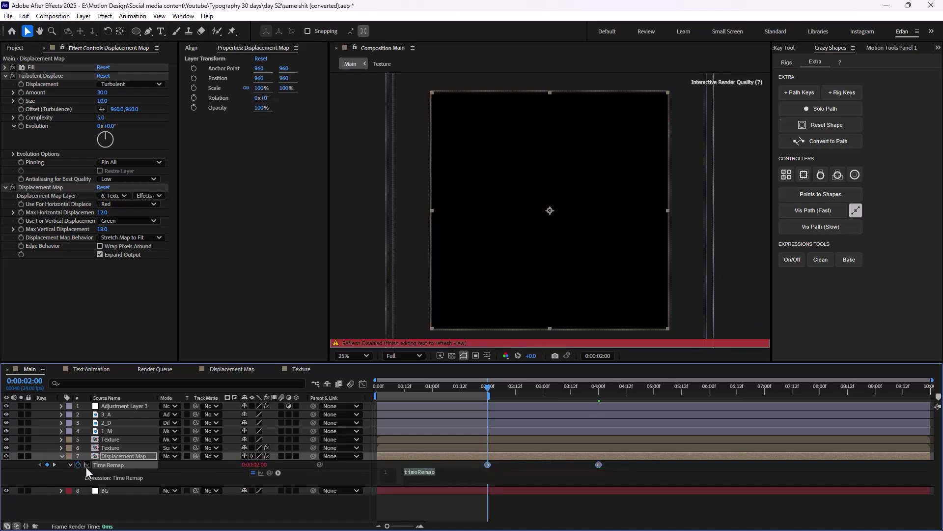